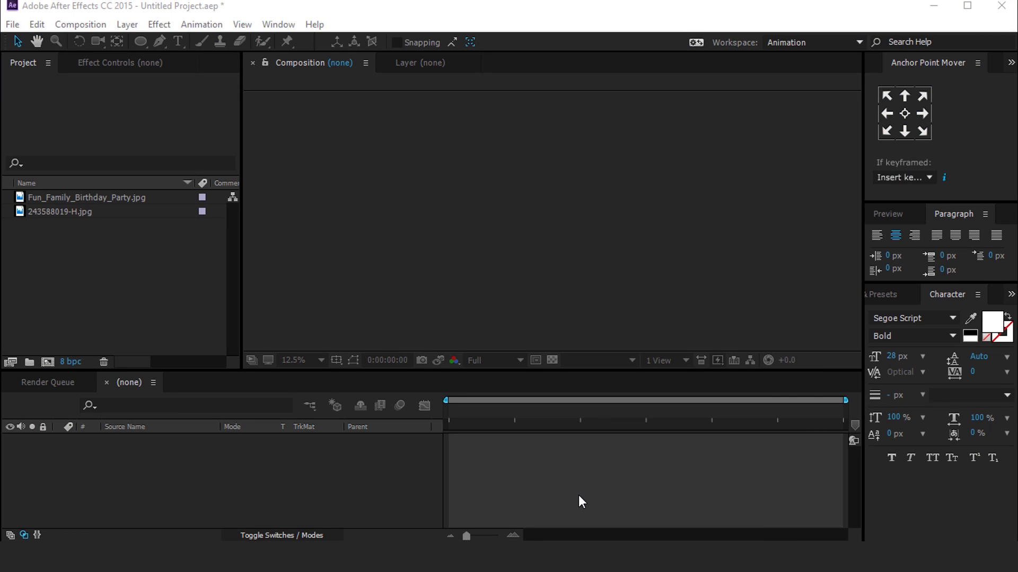
- Create a 1920 × 1080 composition named "main comp" at 30 fps with a 0:00:20:08 duration
{"action": "left_click", "coordinate": [47, 363]}
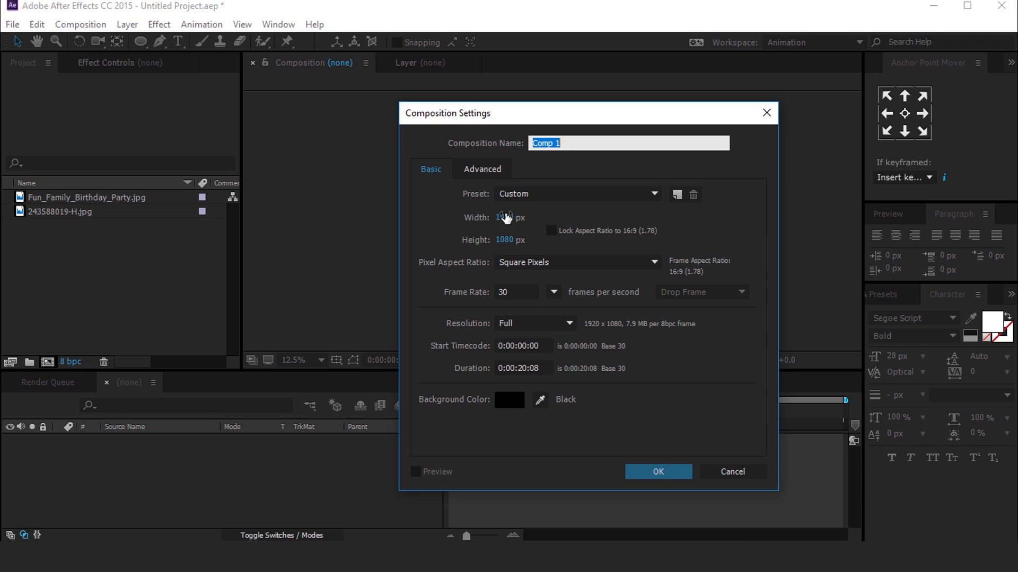
{"action": "left_click_drag", "start_coordinate": [563, 139], "coordinate": [483, 162]}
{"action": "left_click", "coordinate": [661, 470]}
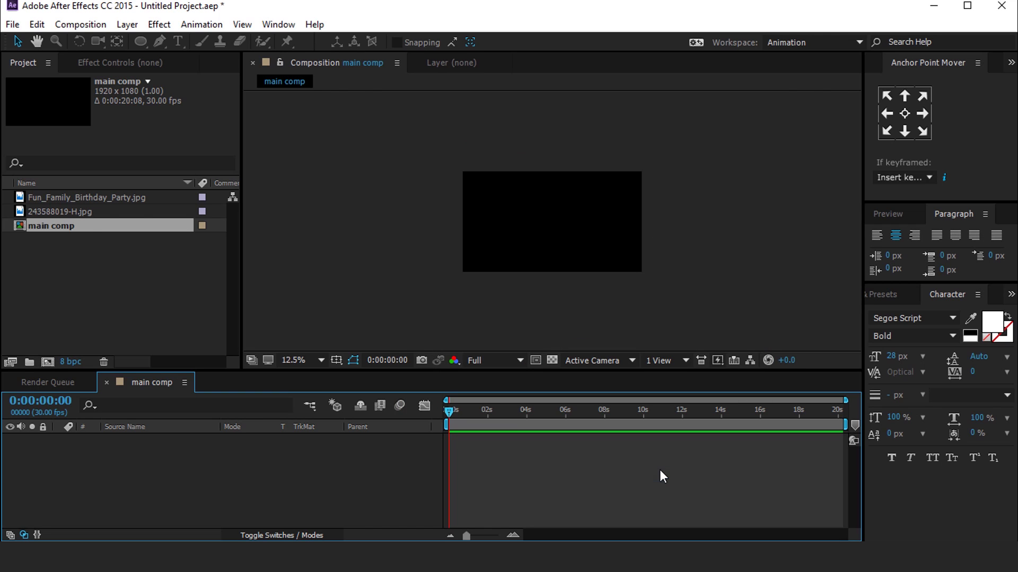
- Create a second composition named "cloud object" with a width of 500 px and a height of 300 px
{"action": "left_click", "coordinate": [109, 287]}
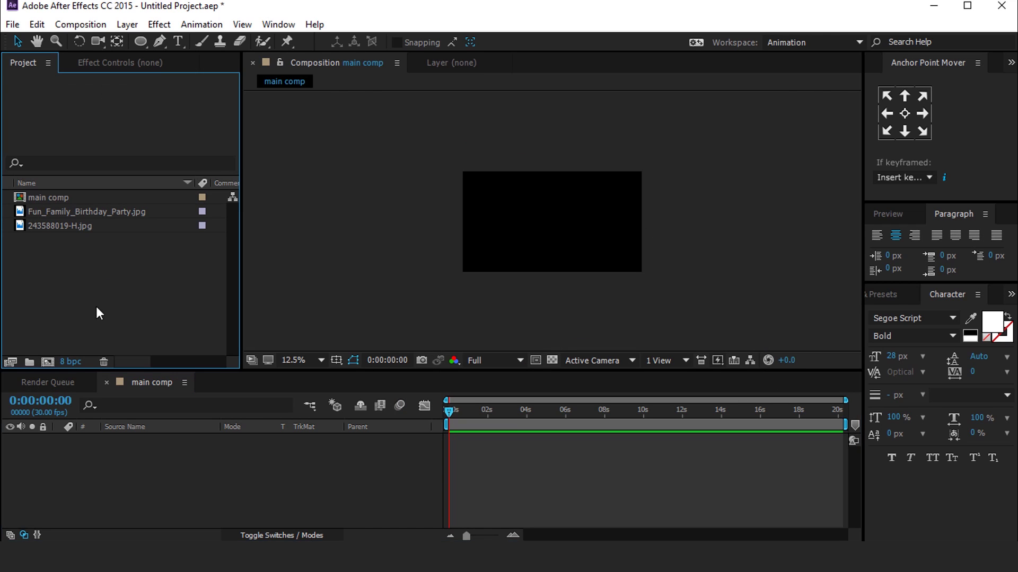
{"action": "left_click", "coordinate": [47, 362]}
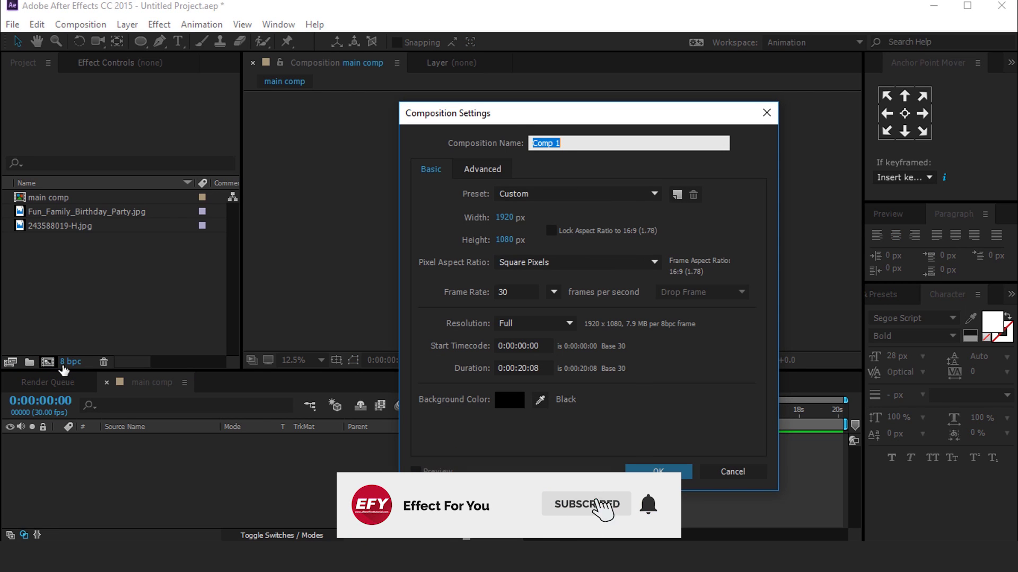
{"action": "type", "text": "doud object"}
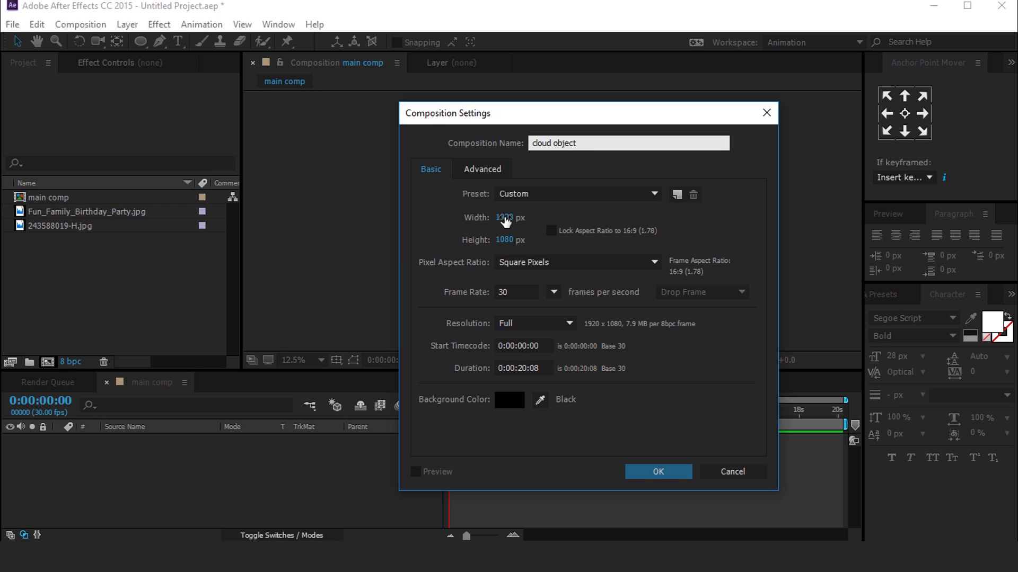
{"action": "left_click", "coordinate": [505, 218]}
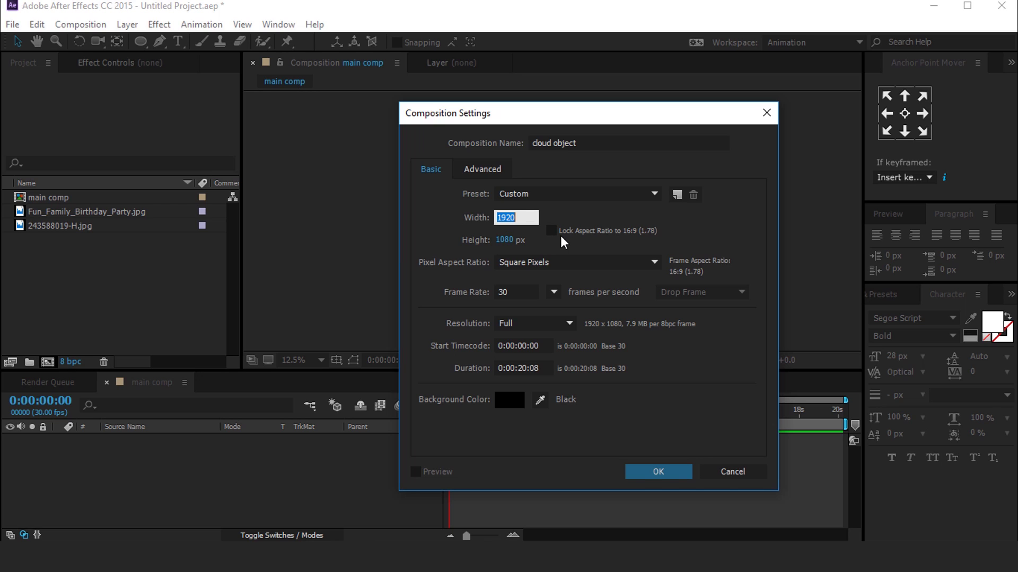
{"action": "type", "text": "500"}
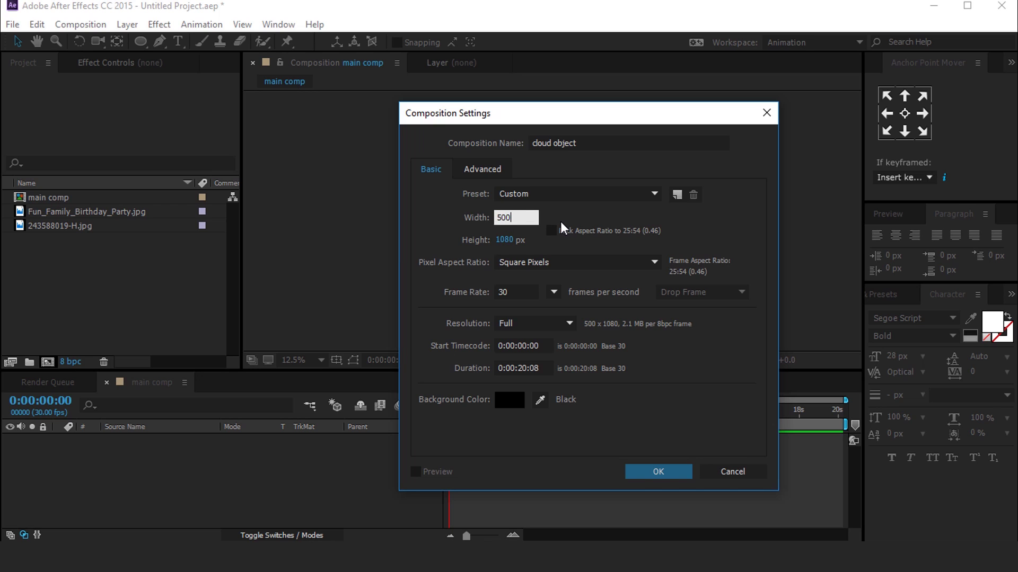
{"action": "key", "text": "Tab"}
{"action": "type", "text": "300"}
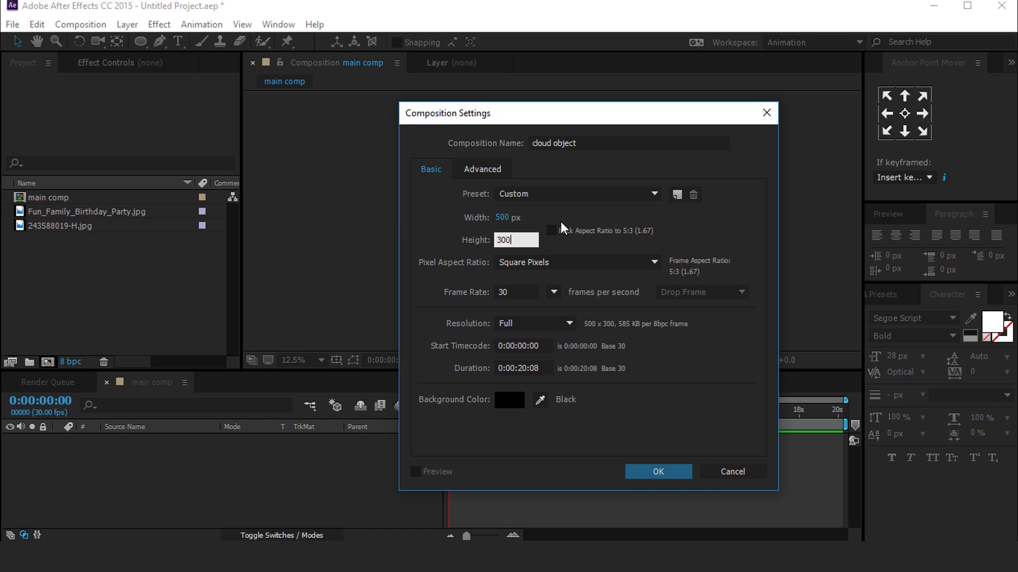
{"action": "left_click", "coordinate": [657, 472]}
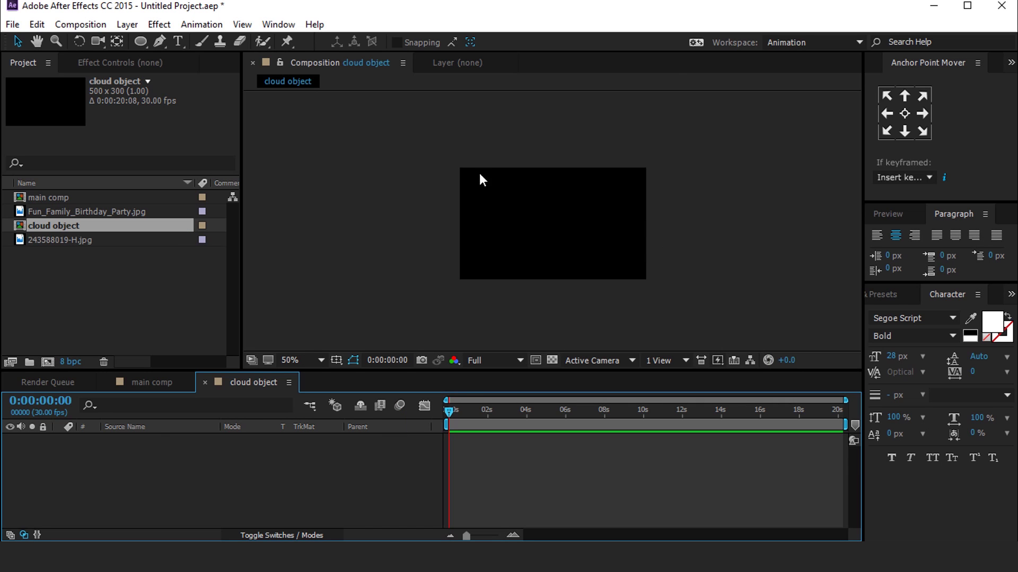
- Draw a teal circle with a white stroke in the left half of the frame and centre its layer's anchor point
{"action": "left_click", "coordinate": [139, 43]}
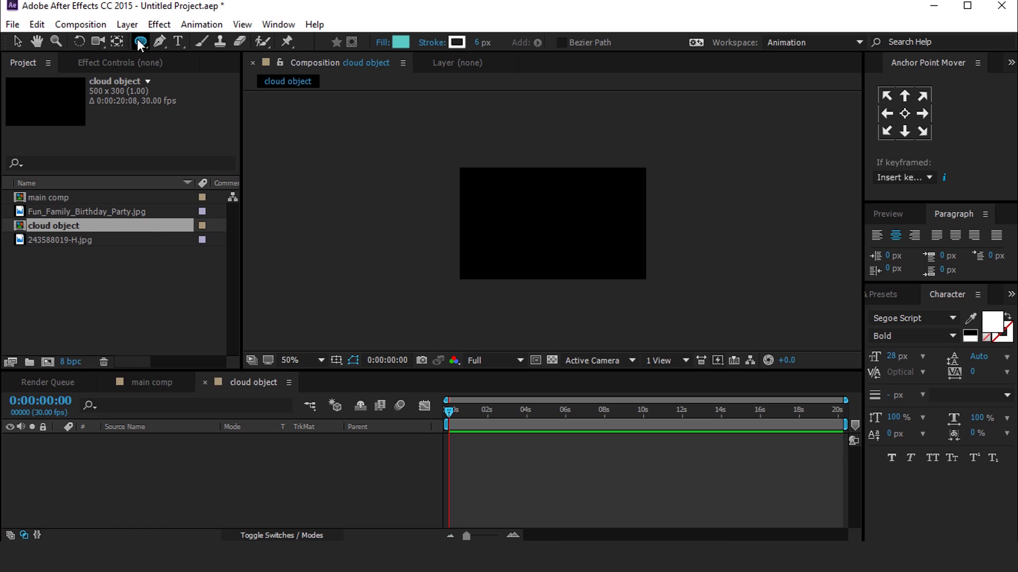
{"action": "scroll", "coordinate": [550, 227], "scroll_direction": "up", "scroll_amount": 2}
{"action": "mouse_move", "coordinate": [410, 184]}
{"action": "left_mouse_down"}
{"action": "mouse_move", "coordinate": [473, 266]}
{"action": "mouse_move", "coordinate": [480, 258]}
{"action": "left_mouse_up"}
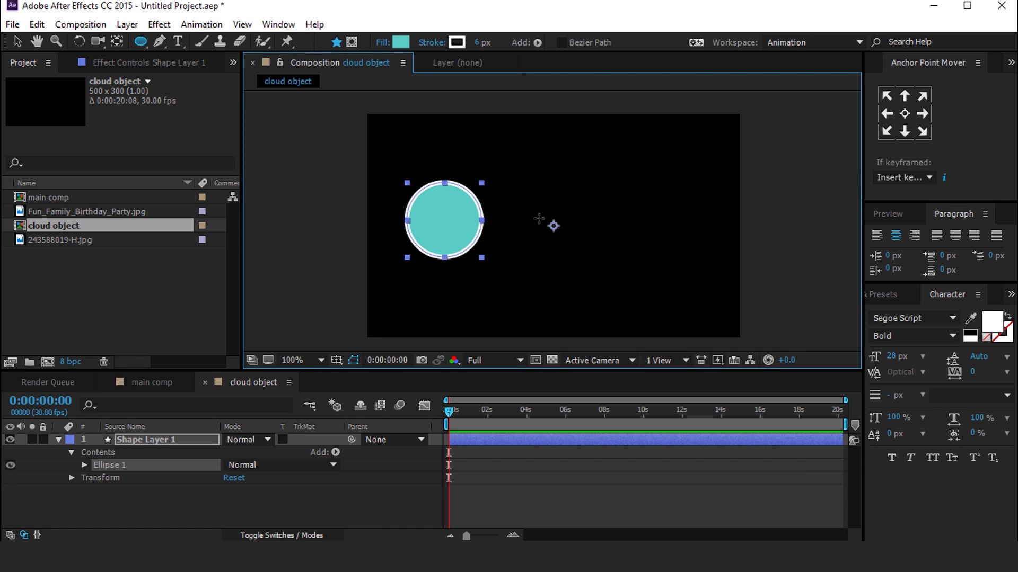
{"action": "left_click", "coordinate": [905, 115]}
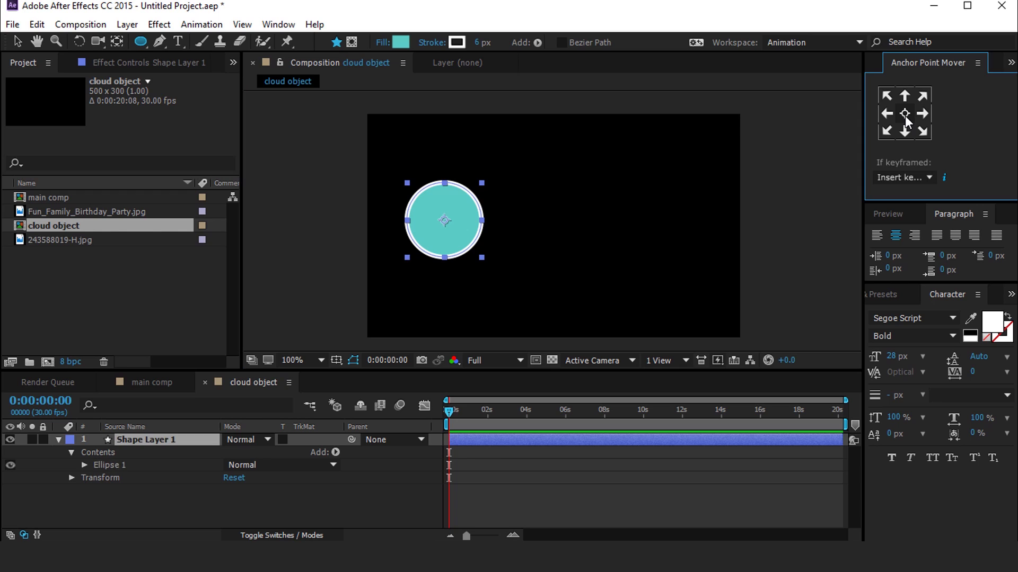
- Draw six more overlapping circles on the same shape layer, in two rows, to build up a cloud
{"action": "left_click_drag", "start_coordinate": [450, 167], "coordinate": [517, 236]}
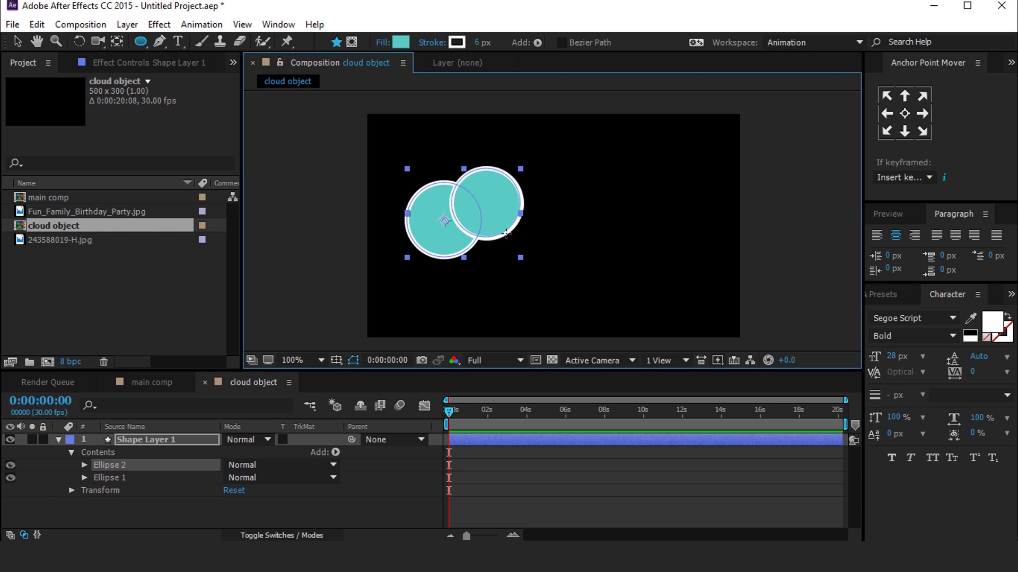
{"action": "left_click_drag", "start_coordinate": [498, 168], "coordinate": [593, 268]}
{"action": "left_click_drag", "start_coordinate": [391, 213], "coordinate": [474, 279]}
{"action": "mouse_move", "coordinate": [448, 204]}
{"action": "left_mouse_down"}
{"action": "mouse_move", "coordinate": [570, 289]}
{"action": "mouse_move", "coordinate": [530, 281]}
{"action": "left_mouse_up"}
{"action": "left_click_drag", "start_coordinate": [491, 222], "coordinate": [556, 274]}
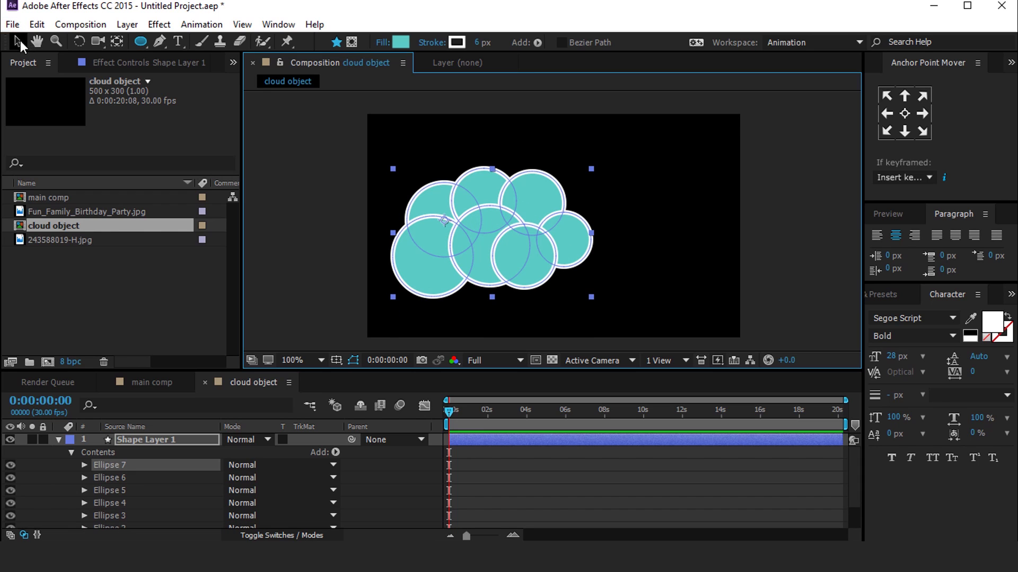
- Nudge the rightmost and lower-left circles outward, and move the whole group of circles toward the frame's centre
{"action": "left_click", "coordinate": [18, 42]}
{"action": "left_click_drag", "start_coordinate": [575, 242], "coordinate": [583, 228]}
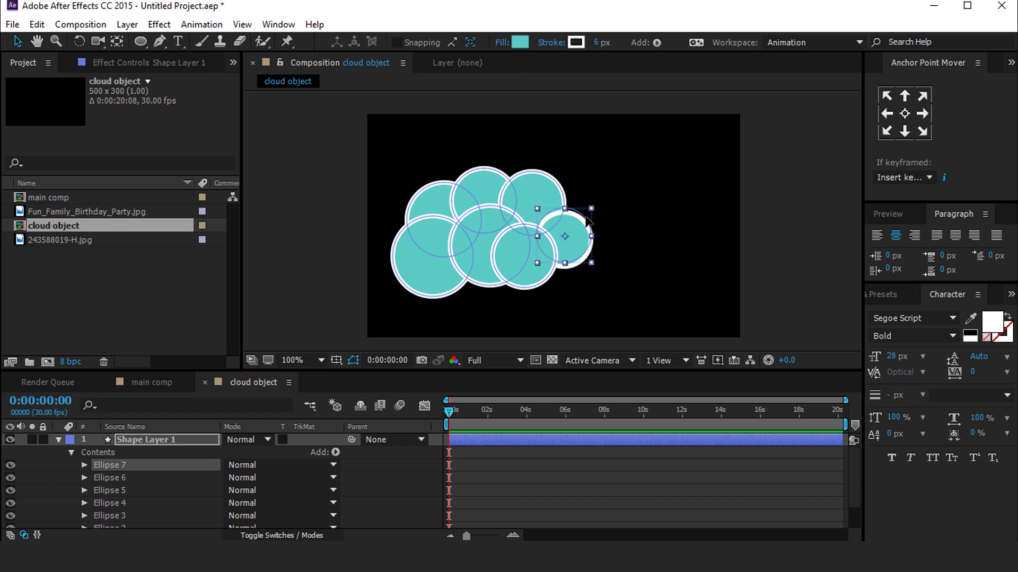
{"action": "left_click_drag", "start_coordinate": [421, 253], "coordinate": [409, 240]}
{"action": "left_click_drag", "start_coordinate": [792, 150], "coordinate": [378, 321]}
{"action": "left_click_drag", "start_coordinate": [466, 260], "coordinate": [571, 249]}
{"action": "left_click", "coordinate": [525, 474]}
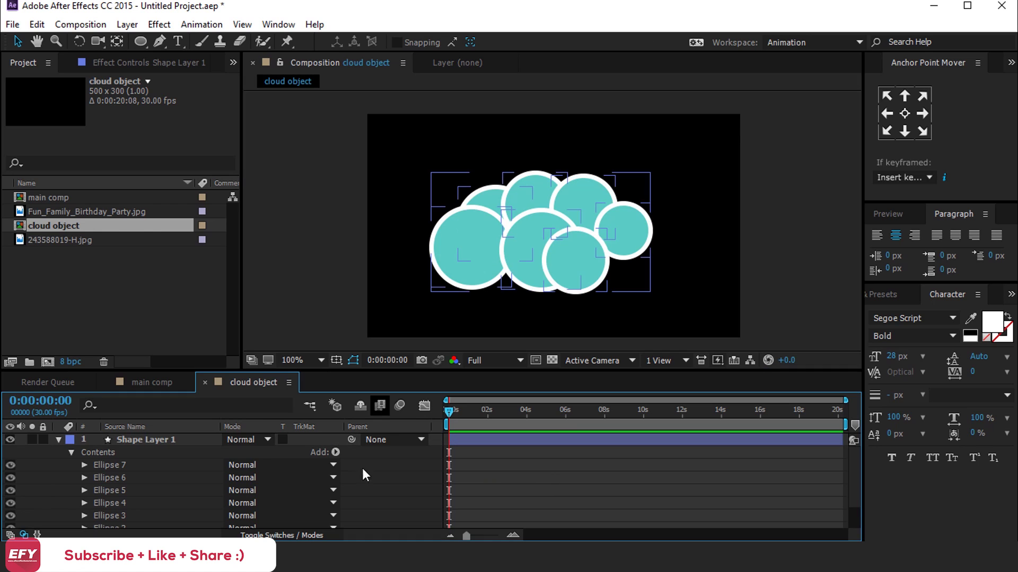
- Spread the individual circles into an even cloud outline and enlarge the lower-right circle to match its neighbours
{"action": "left_click", "coordinate": [109, 461]}
{"action": "left_click_drag", "start_coordinate": [523, 262], "coordinate": [507, 271]}
{"action": "left_click_drag", "start_coordinate": [435, 238], "coordinate": [420, 222]}
{"action": "left_click_drag", "start_coordinate": [496, 220], "coordinate": [581, 195]}
{"action": "left_click", "coordinate": [518, 246]}
{"action": "left_click_drag", "start_coordinate": [524, 256], "coordinate": [507, 262]}
{"action": "mouse_move", "coordinate": [584, 267]}
{"action": "left_mouse_down"}
{"action": "mouse_move", "coordinate": [571, 258]}
{"action": "mouse_move", "coordinate": [602, 290]}
{"action": "mouse_move", "coordinate": [590, 273]}
{"action": "left_mouse_up"}
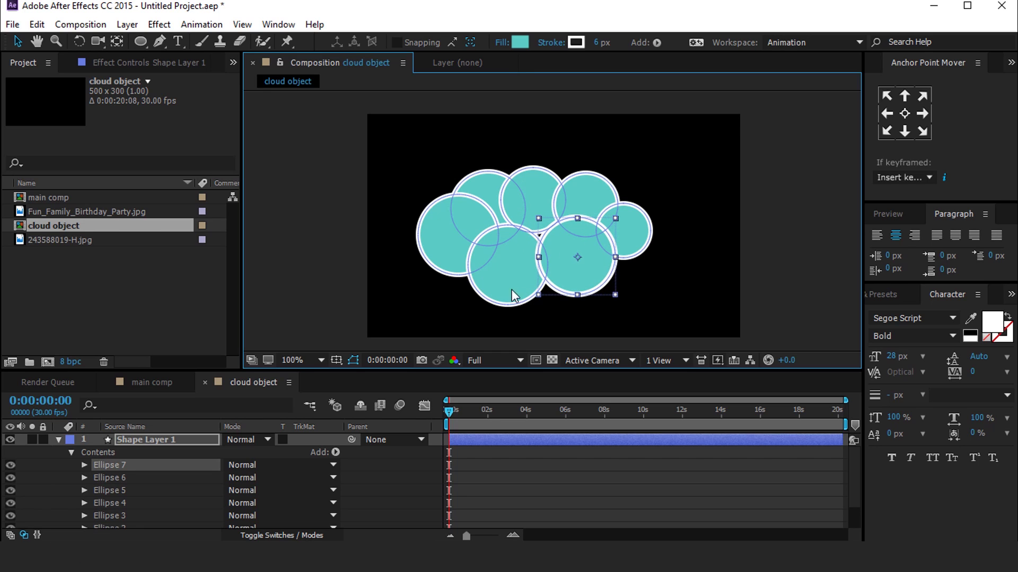
{"action": "left_click_drag", "start_coordinate": [509, 286], "coordinate": [517, 282]}
{"action": "left_click_drag", "start_coordinate": [609, 232], "coordinate": [610, 228]}
{"action": "left_click_drag", "start_coordinate": [448, 252], "coordinate": [450, 264]}
{"action": "left_click", "coordinate": [549, 473]}
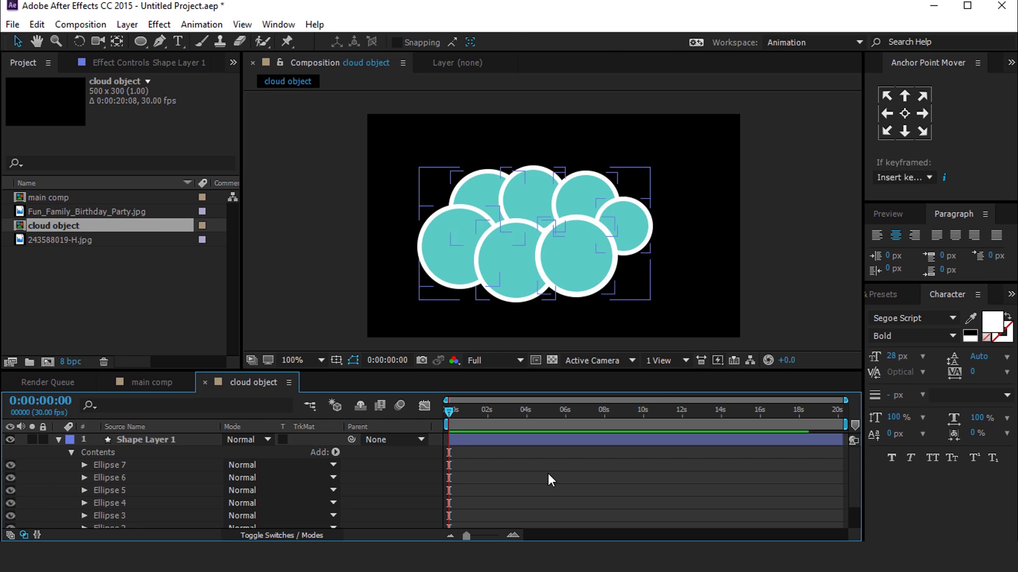
- Add Merge Paths to the contents of the cloud's shape layer
{"action": "left_click", "coordinate": [142, 439]}
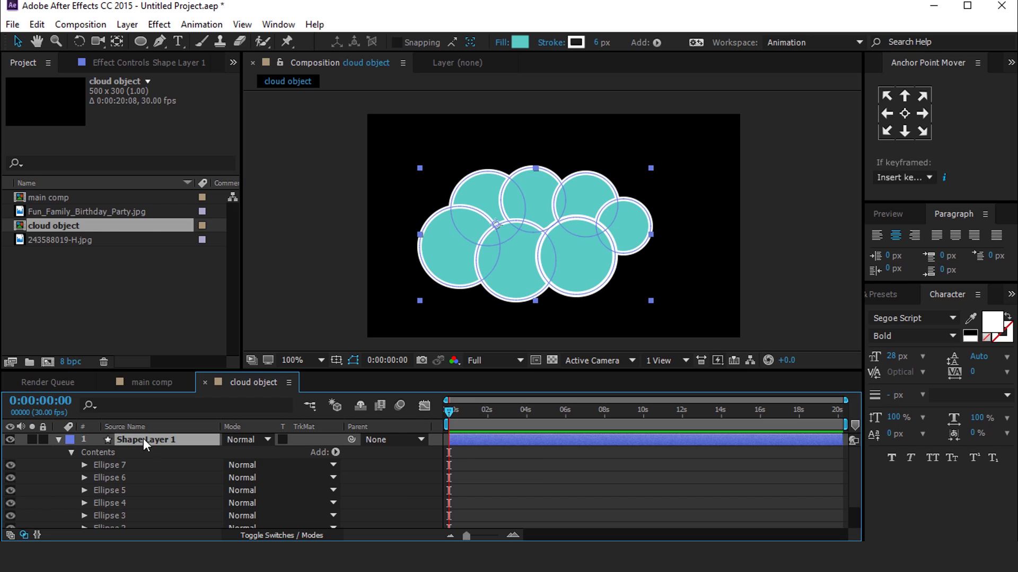
{"action": "left_click", "coordinate": [335, 452]}
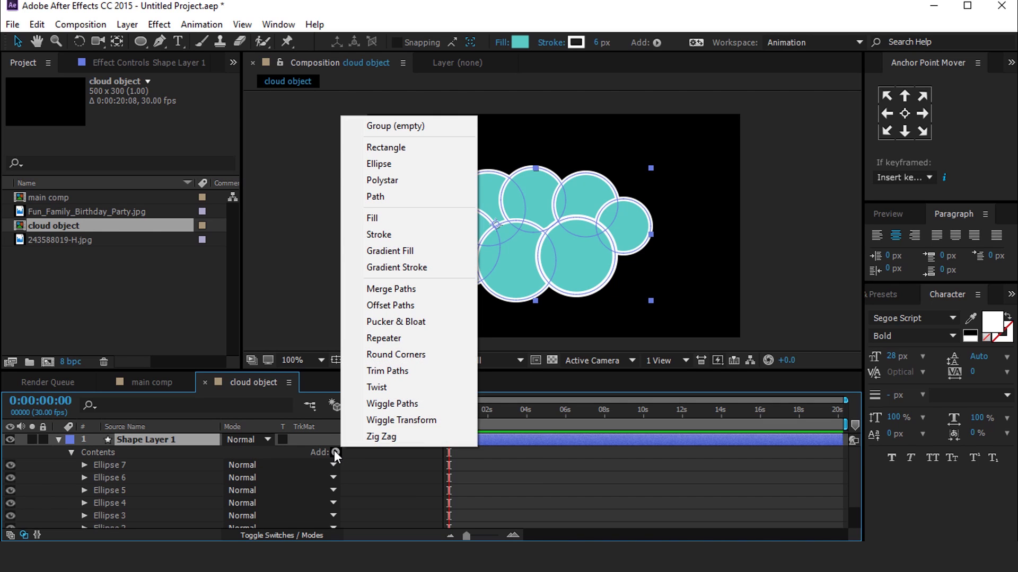
{"action": "left_click", "coordinate": [393, 290]}
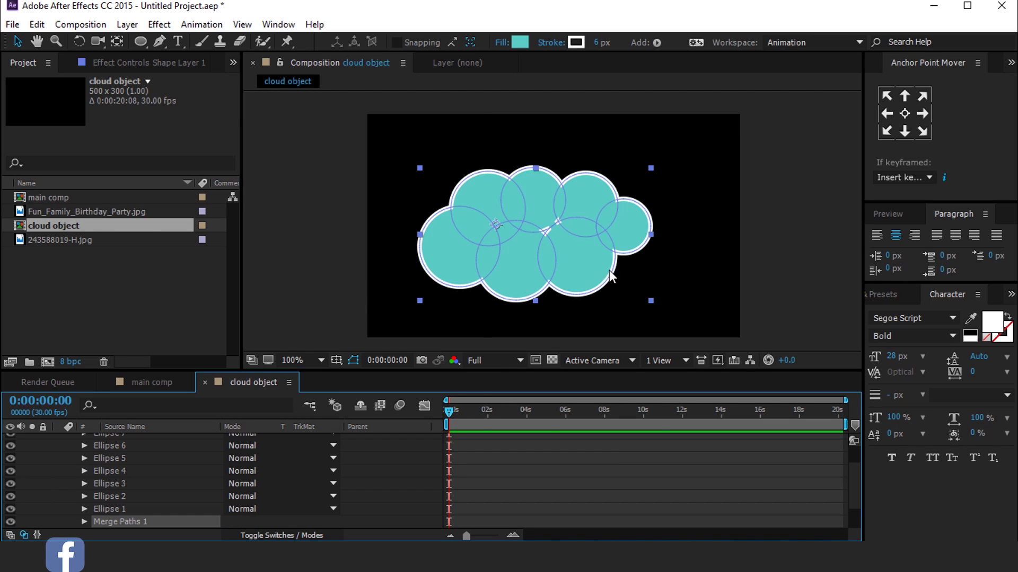
- Shift the lower-right circle slightly up and left to close the white gaps inside the merged cloud
{"action": "key", "text": "period"}
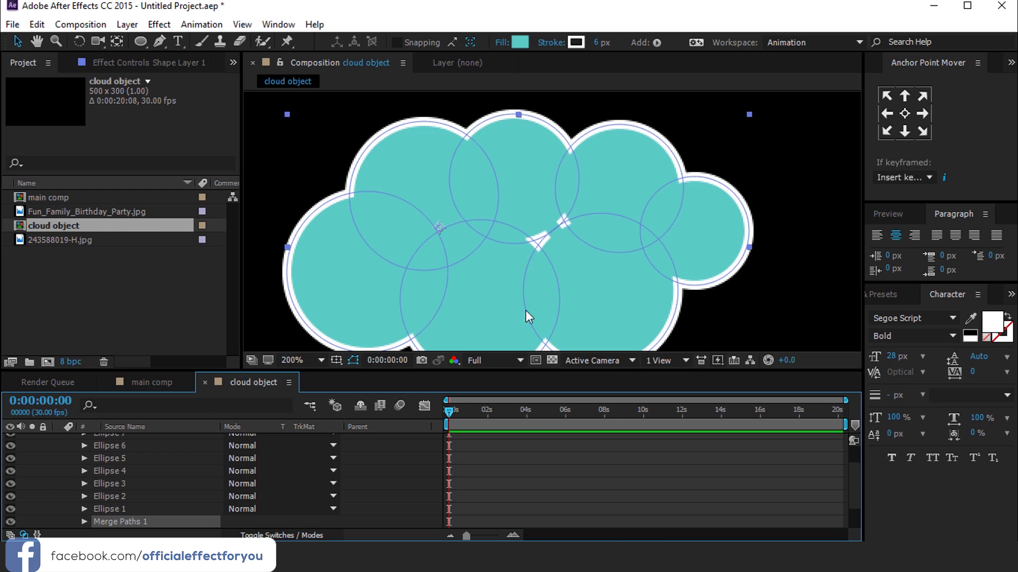
{"action": "left_click", "coordinate": [140, 484]}
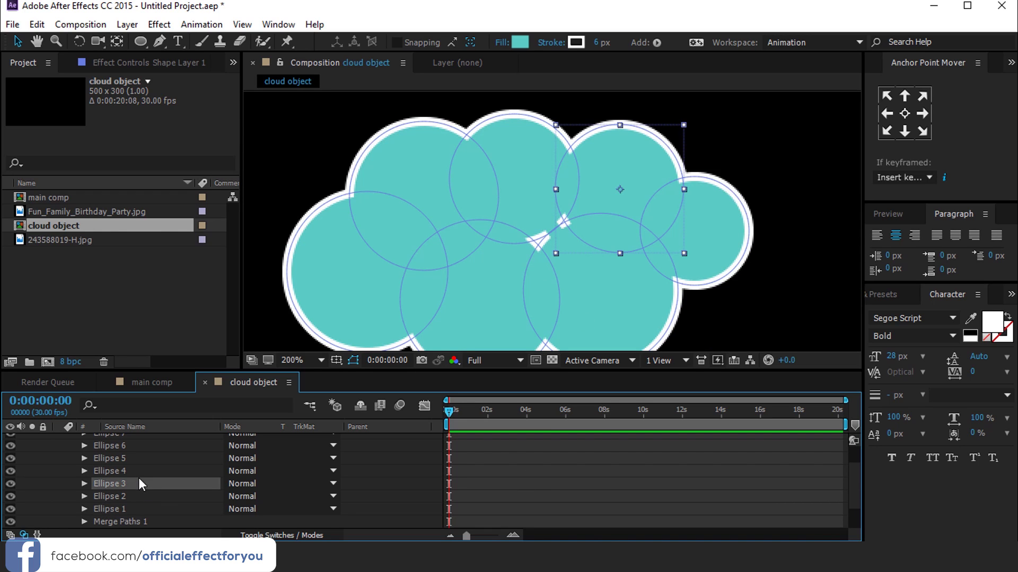
{"action": "left_click", "coordinate": [598, 277]}
{"action": "left_click_drag", "start_coordinate": [642, 321], "coordinate": [637, 314]}
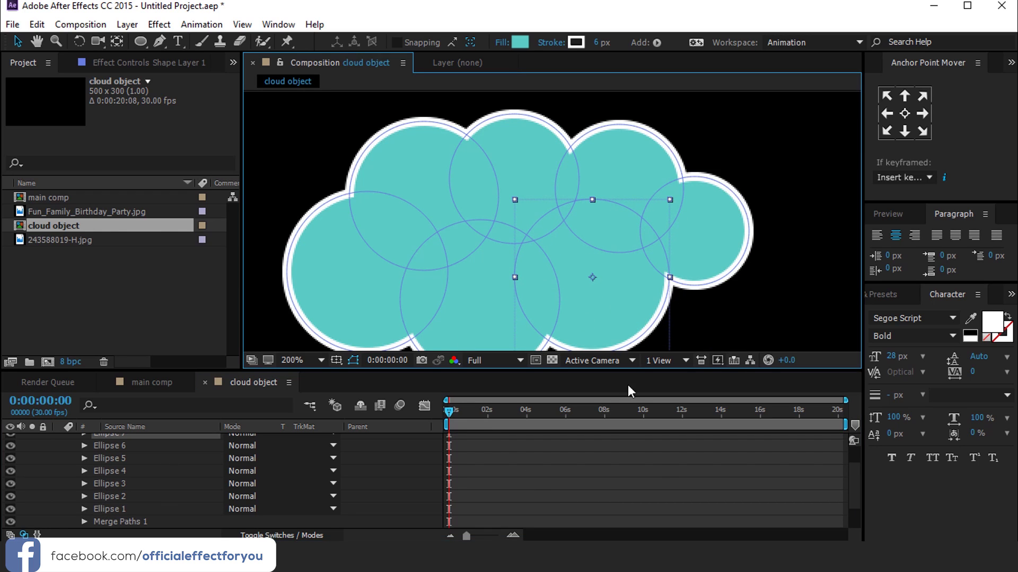
{"action": "left_click", "coordinate": [663, 466]}
{"action": "scroll", "coordinate": [551, 284], "scroll_direction": "down", "scroll_amount": 1}
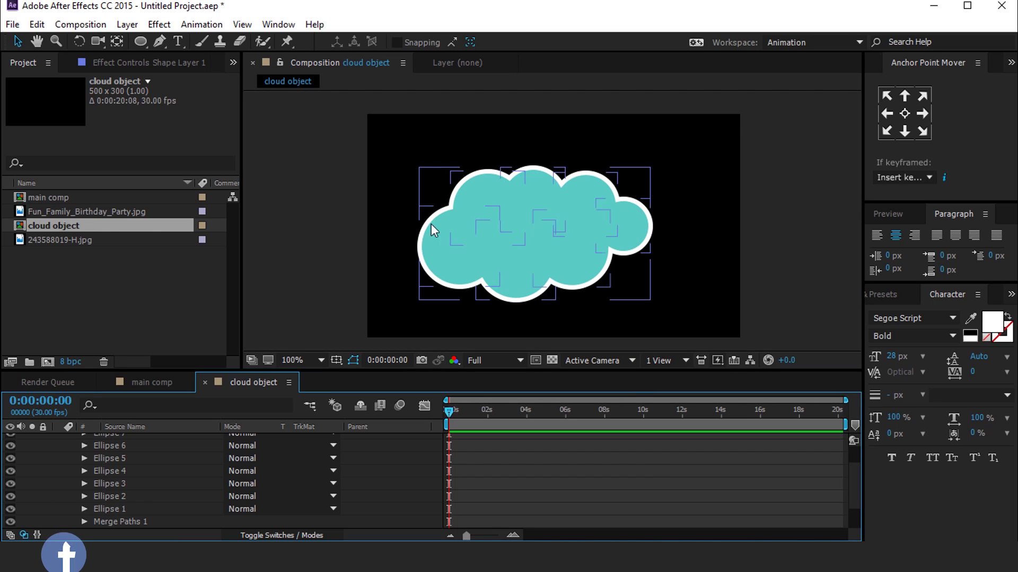
- Collapse the cloud's shape layer and close the cloud object composition
{"action": "scroll", "coordinate": [150, 469], "scroll_direction": "up", "scroll_amount": 2}
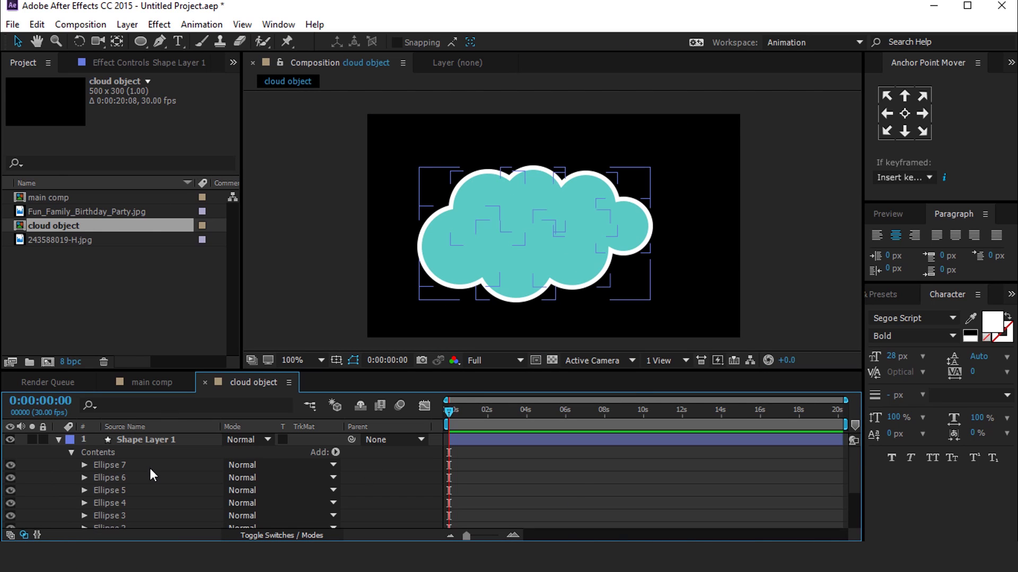
{"action": "left_click", "coordinate": [58, 440]}
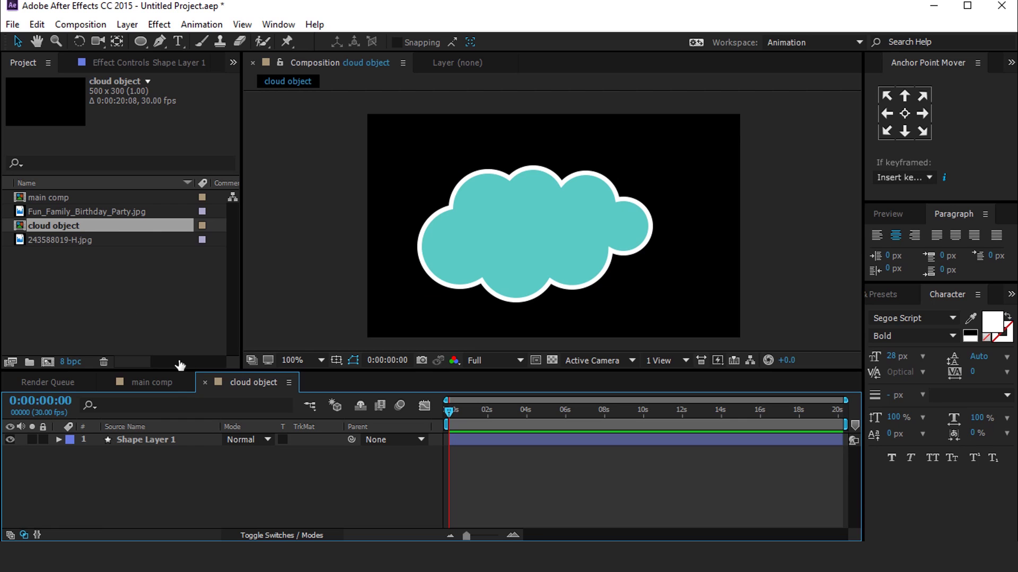
{"action": "left_click", "coordinate": [205, 382]}
- Create a 500 × 300 px composition named "placeholder1"
{"action": "left_click", "coordinate": [81, 314]}
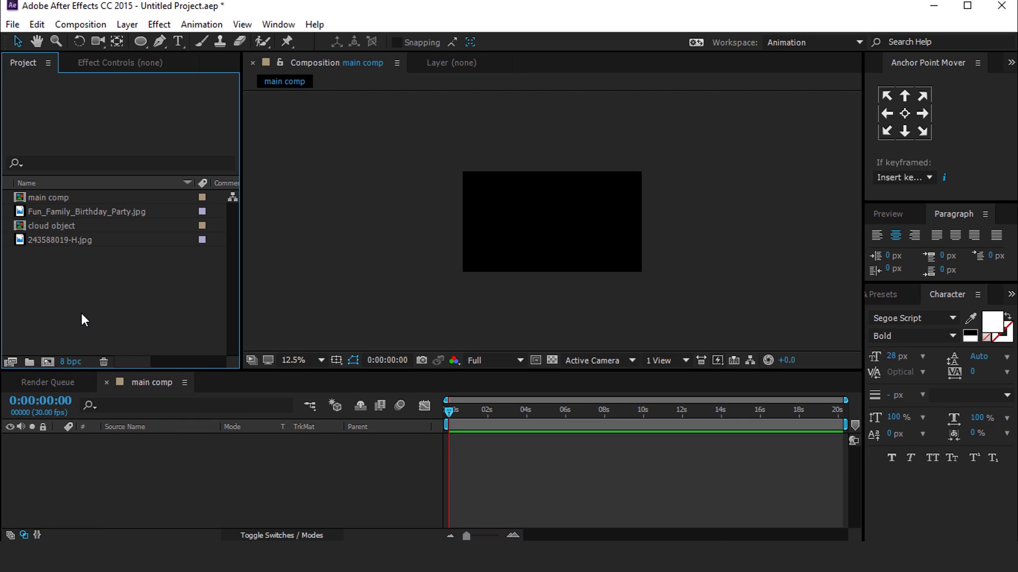
{"action": "left_click", "coordinate": [47, 362]}
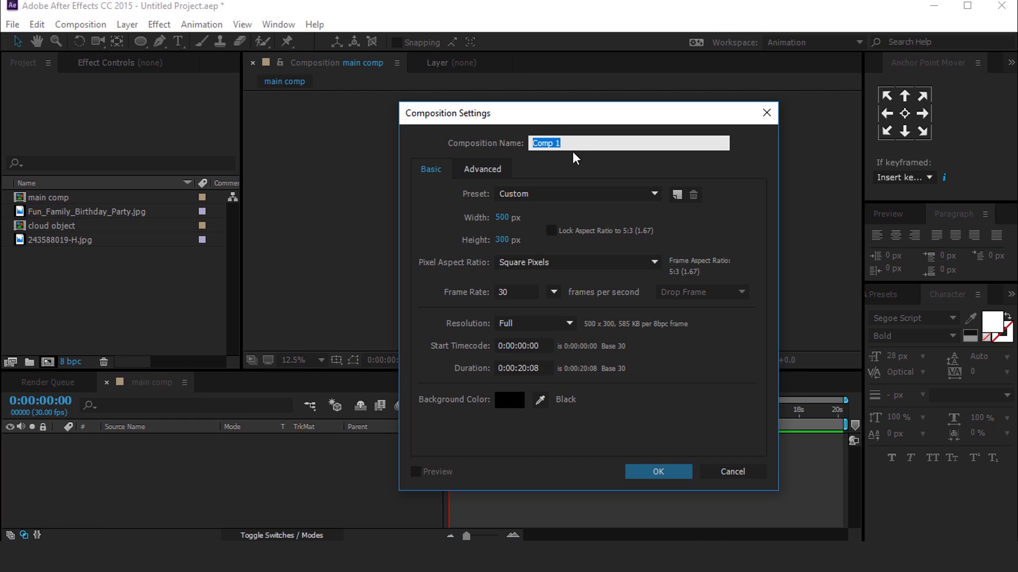
{"action": "type", "text": "place"}
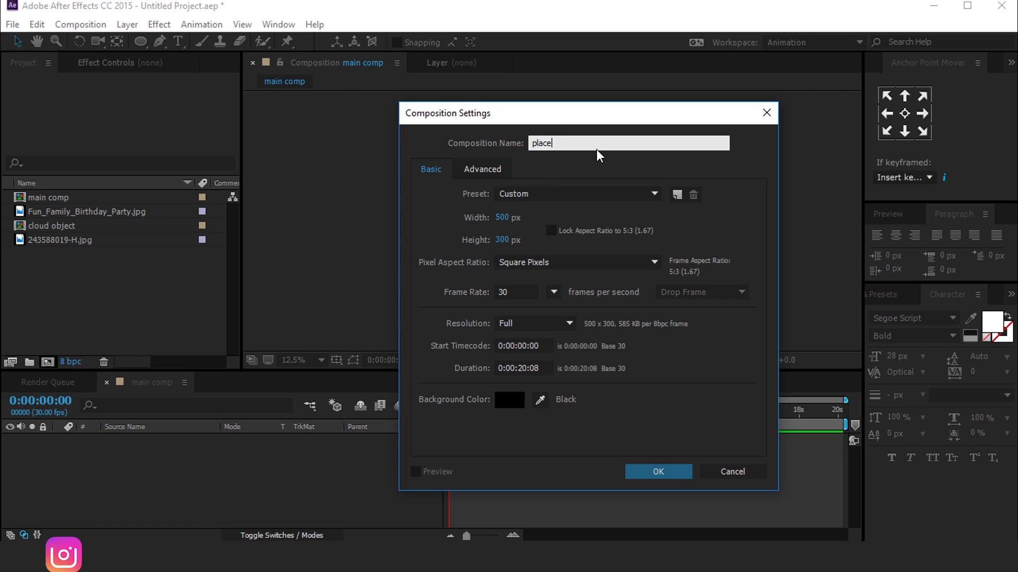
{"action": "type", "text": "holder 1"}
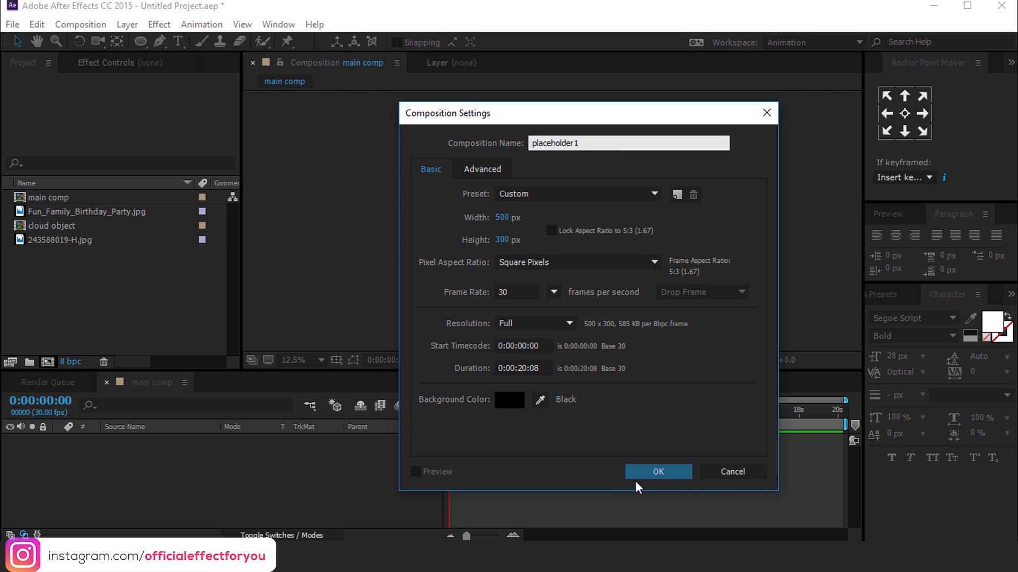
{"action": "left_click", "coordinate": [667, 471]}
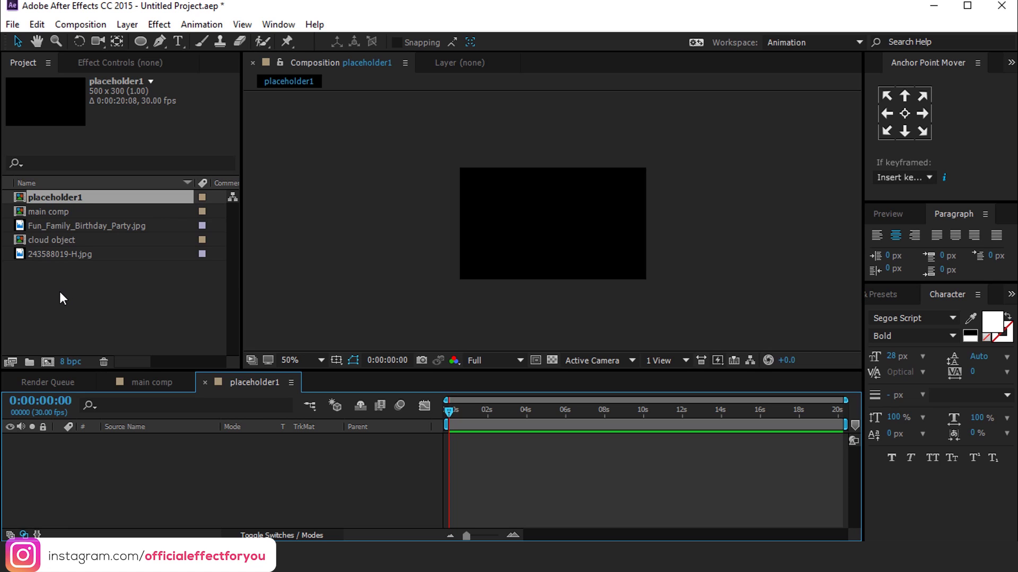
- Add the cloud object composition to placeholder1 and place the photo 243588019-H.jpg on the layer beneath it
{"action": "left_click", "coordinate": [68, 228]}
{"action": "left_click", "coordinate": [78, 242]}
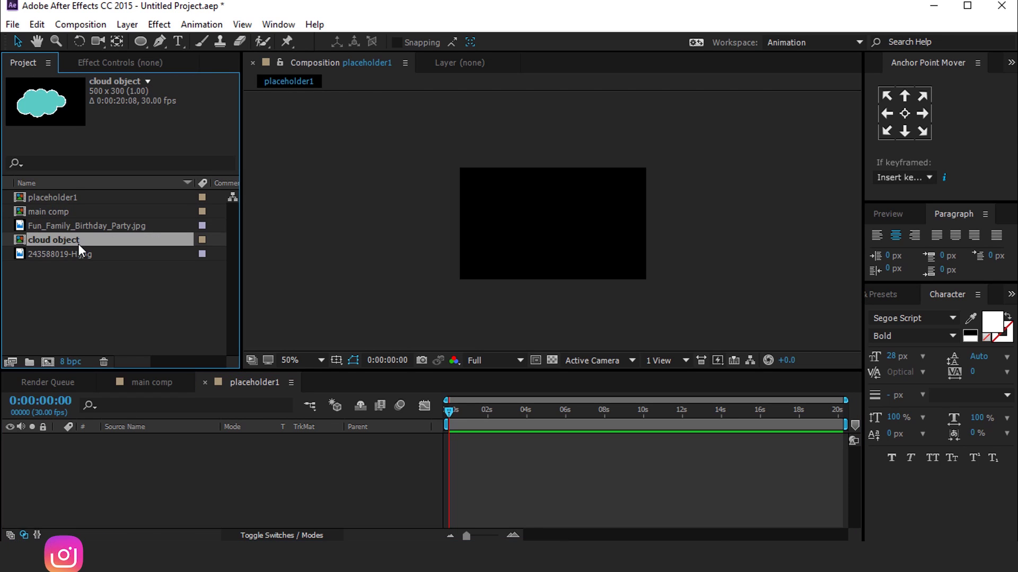
{"action": "left_click_drag", "start_coordinate": [59, 240], "coordinate": [144, 463]}
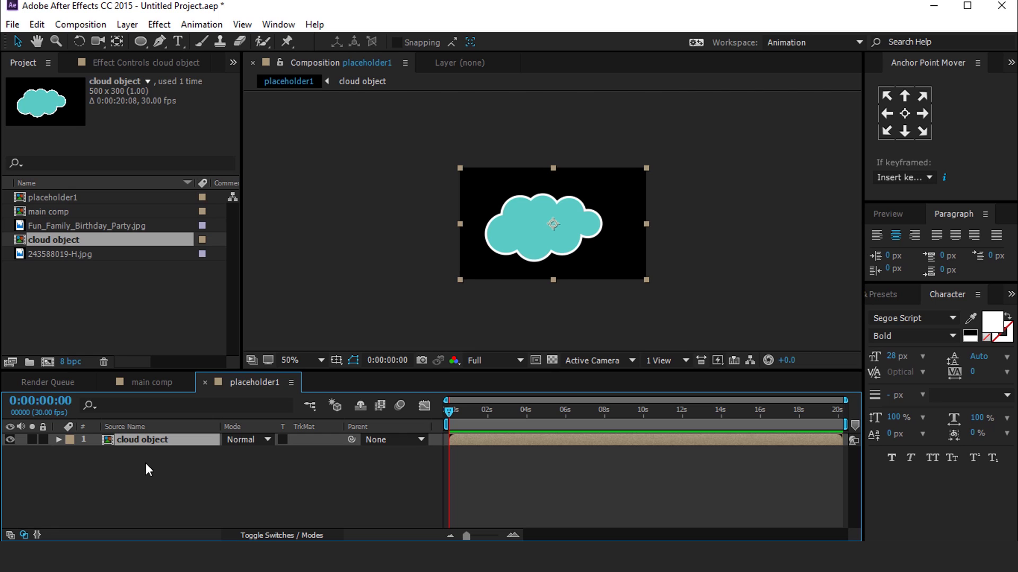
{"action": "left_click", "coordinate": [61, 256]}
{"action": "left_click_drag", "start_coordinate": [41, 256], "coordinate": [149, 482]}
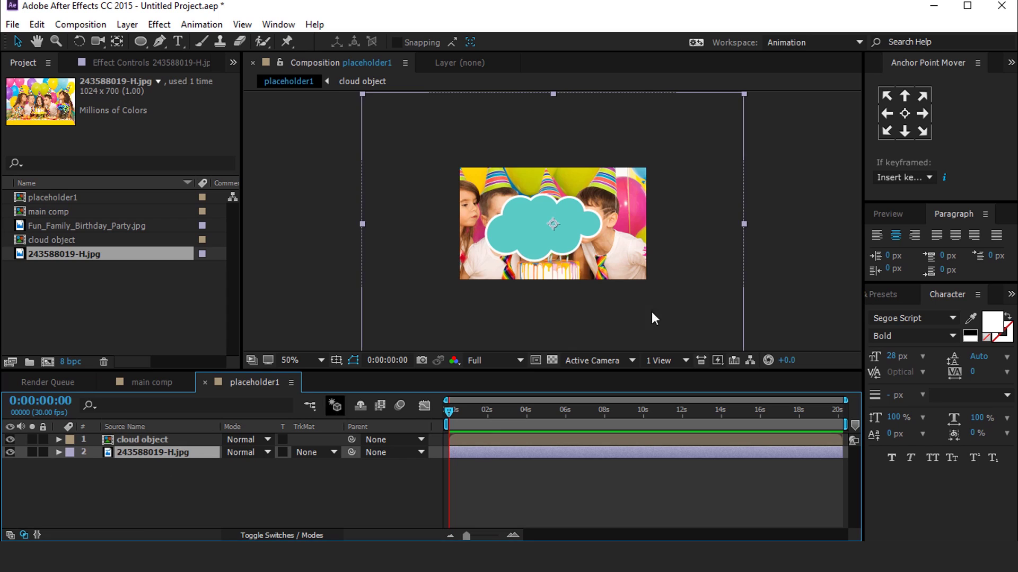
- Apply an Alpha Matte from the cloud object layer to the 243588019-H.jpg photo layer
{"action": "left_click", "coordinate": [136, 473]}
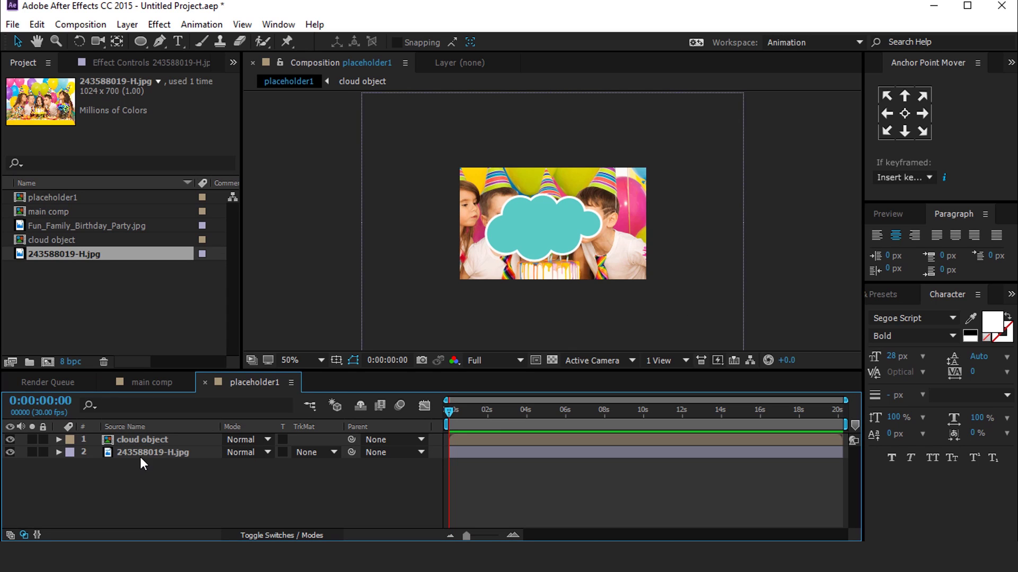
{"action": "left_click", "coordinate": [135, 451]}
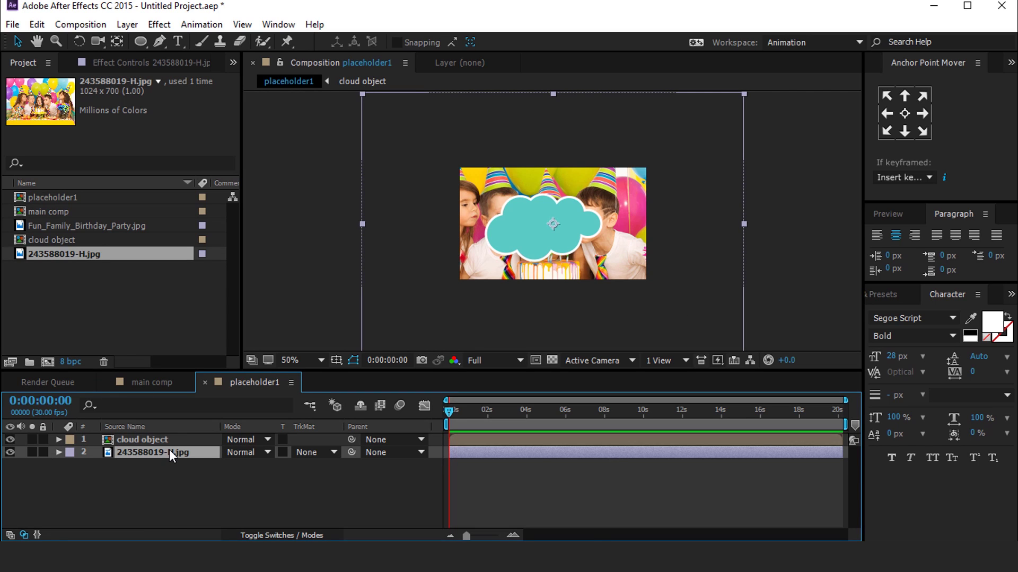
{"action": "left_click", "coordinate": [331, 452]}
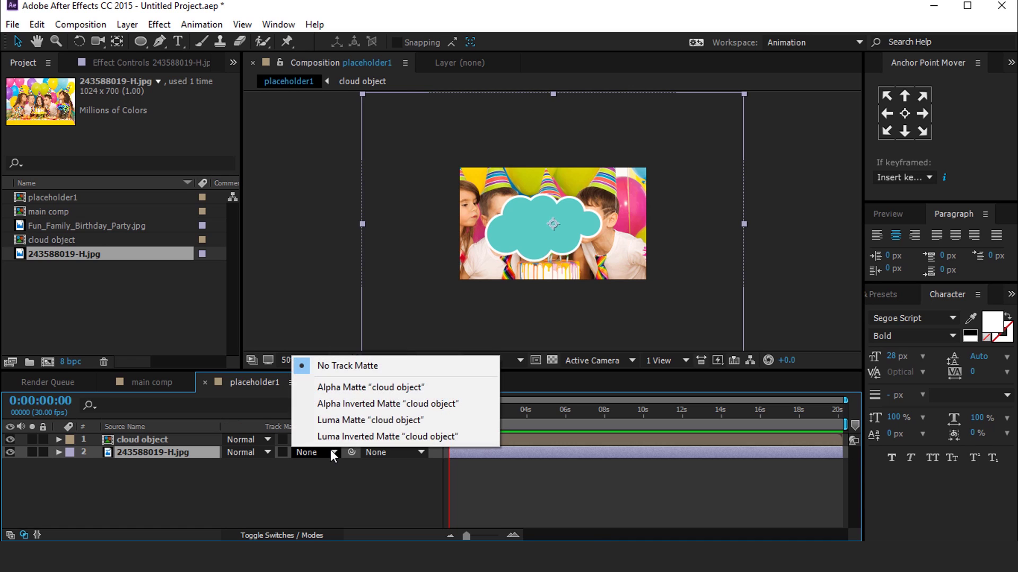
{"action": "left_click", "coordinate": [367, 387]}
- Shrink and adjust the photo so the children and cake fit inside the cloud, and close the placeholder1 composition
{"action": "left_click_drag", "start_coordinate": [744, 224], "coordinate": [623, 228]}
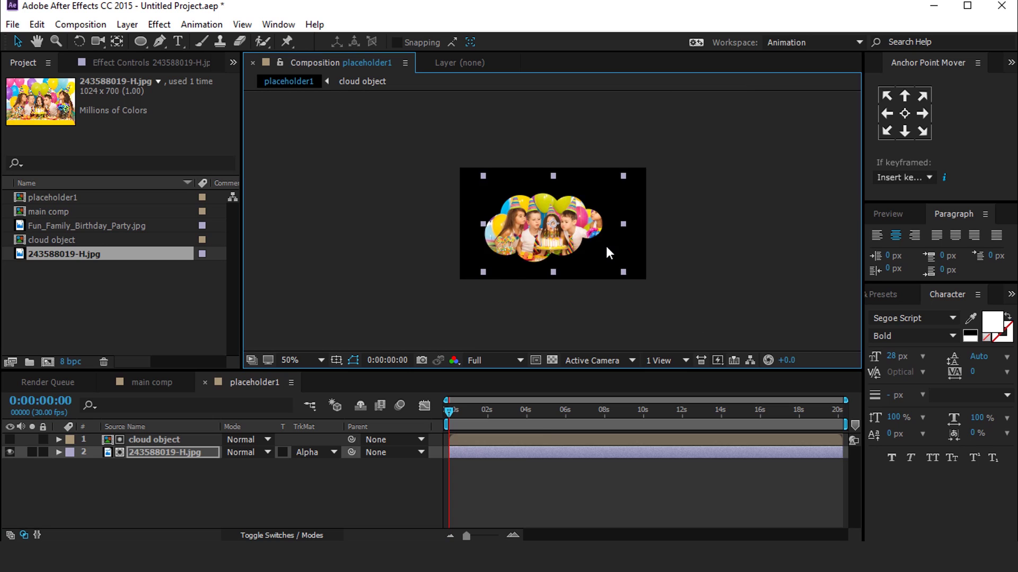
{"action": "scroll", "coordinate": [607, 247], "scroll_direction": "up", "scroll_amount": 1}
{"action": "left_click_drag", "start_coordinate": [658, 283], "coordinate": [645, 284]}
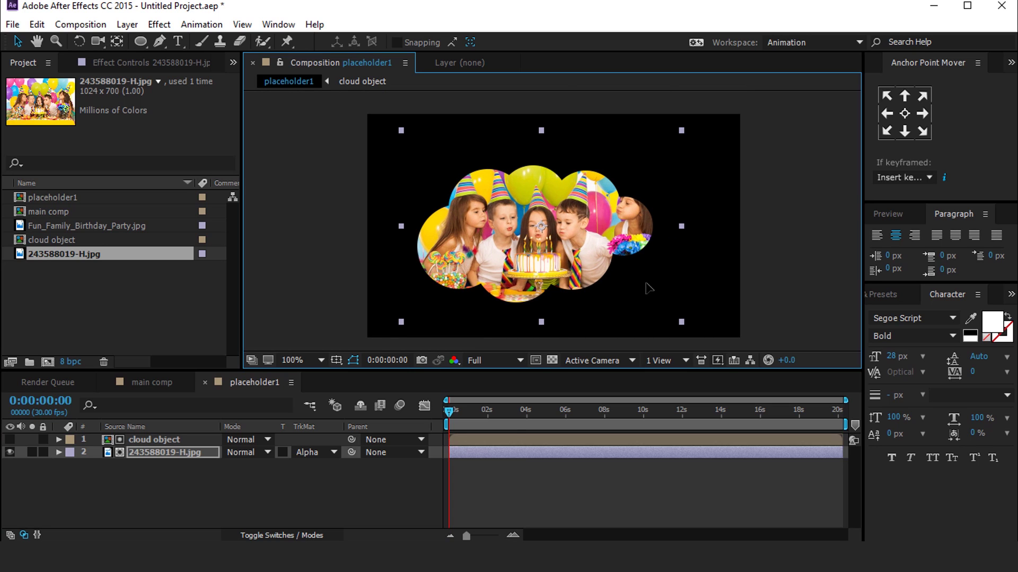
{"action": "key", "text": "shift+Up"}
{"action": "left_click_drag", "start_coordinate": [681, 219], "coordinate": [675, 220]}
{"action": "left_click", "coordinate": [583, 487]}
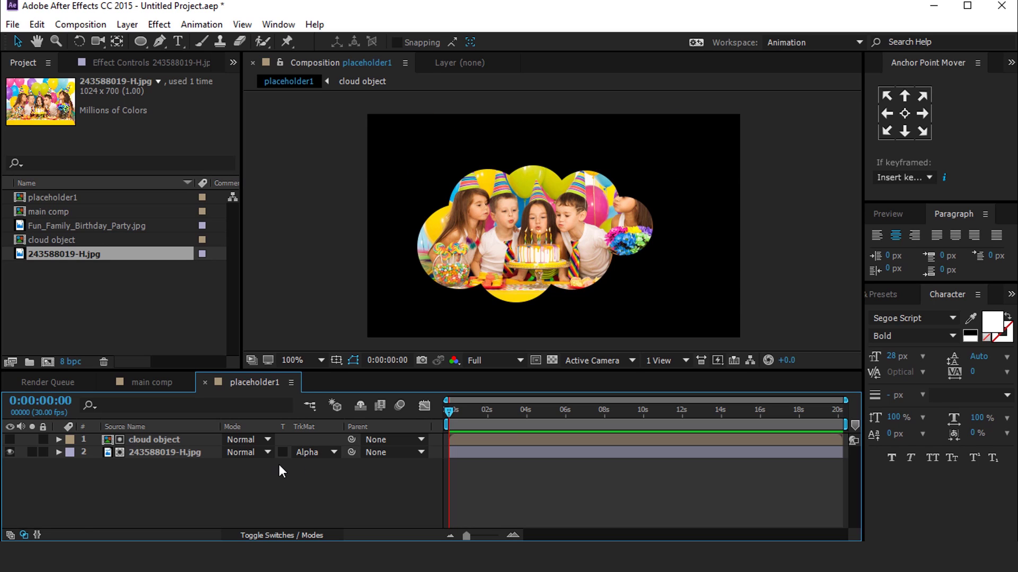
{"action": "left_click", "coordinate": [205, 382]}
- Create a 500 × 1200 px composition named "photo1"
{"action": "left_click", "coordinate": [48, 364]}
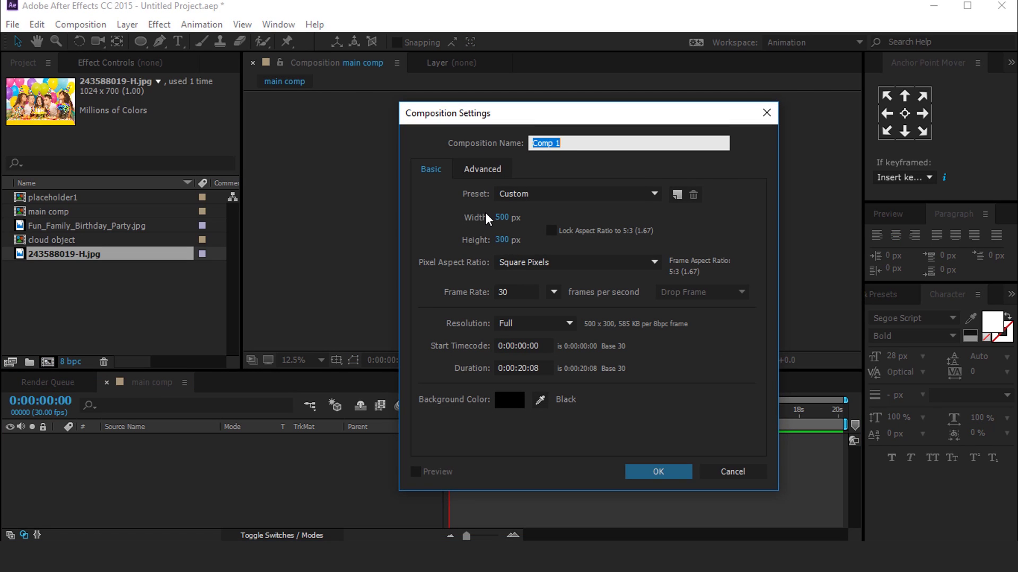
{"action": "left_click", "coordinate": [503, 240]}
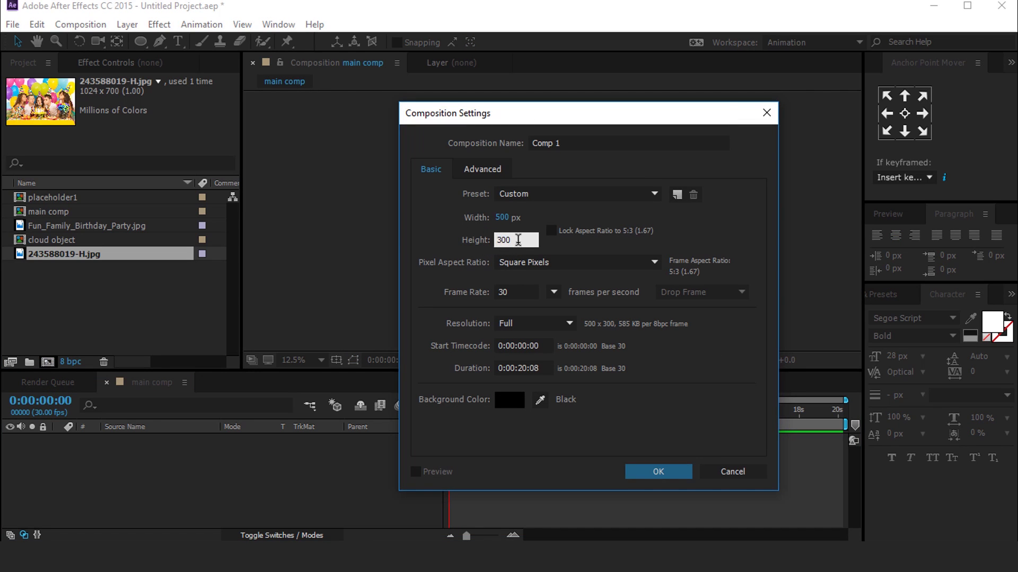
{"action": "type", "text": "1200"}
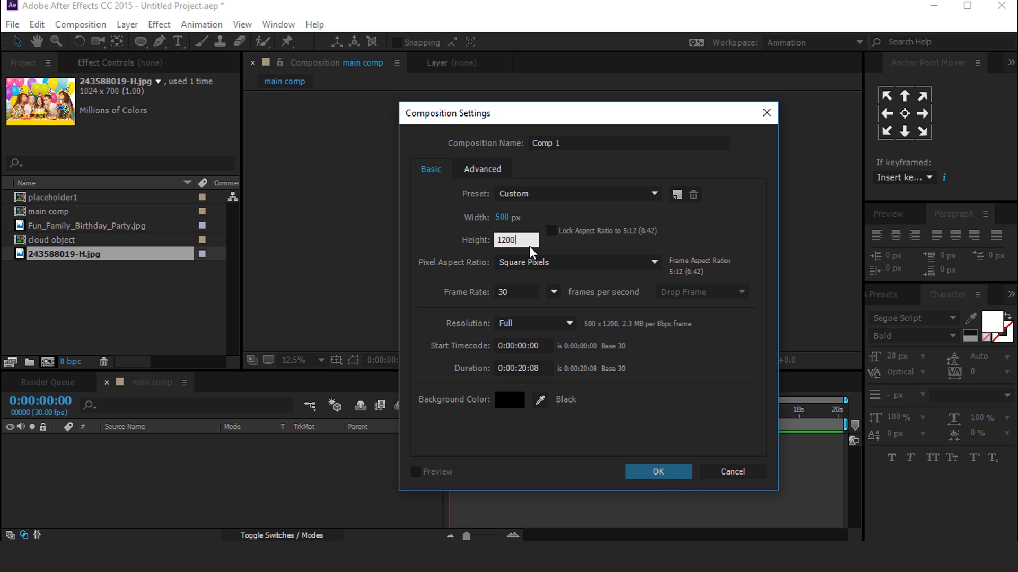
{"action": "key", "text": "Return"}
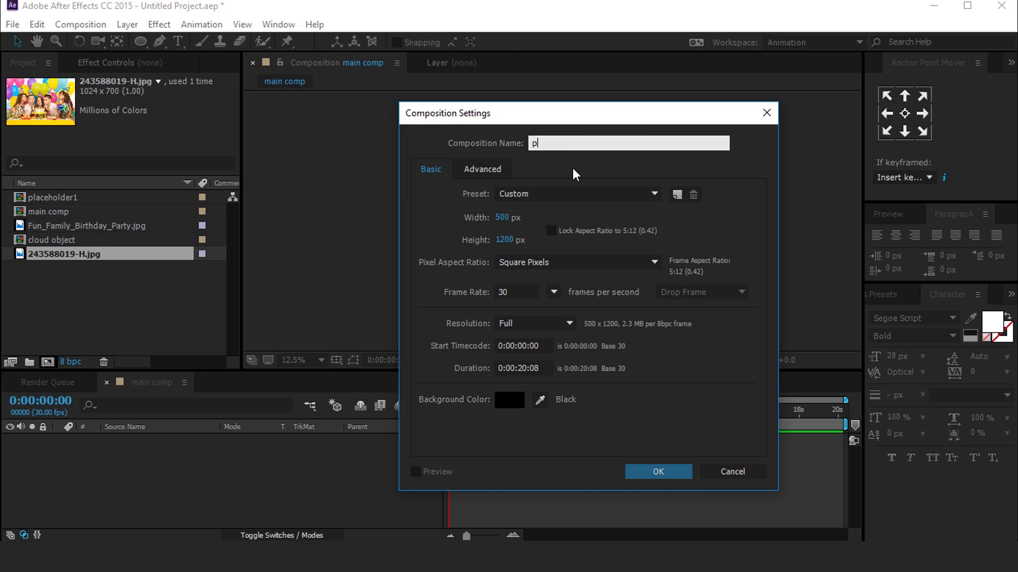
{"action": "left_click", "coordinate": [670, 472]}
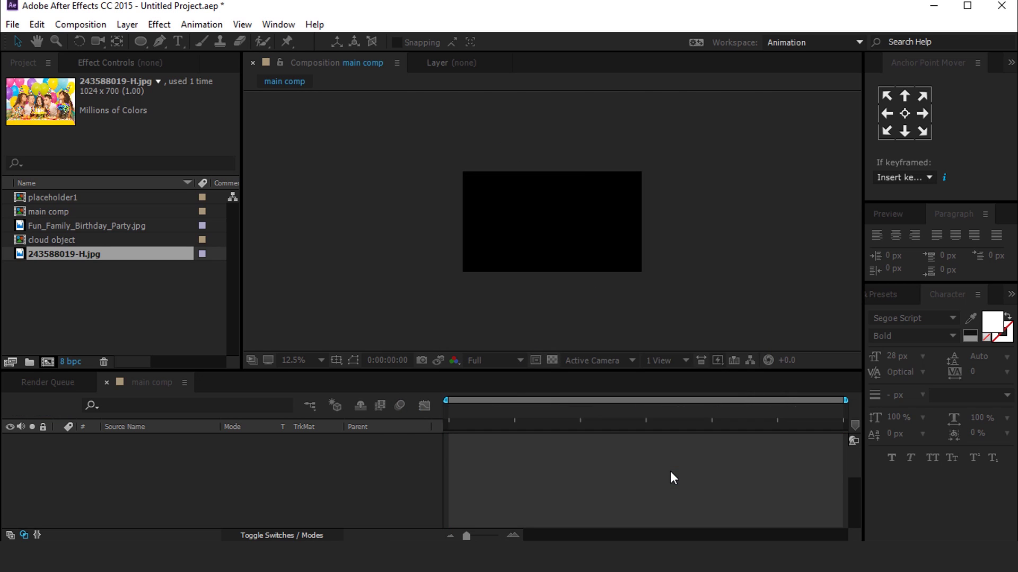
- Add placeholder1 to the photo1 composition and place the cloud object composition on the layer beneath it
{"action": "left_click", "coordinate": [36, 210]}
{"action": "left_click", "coordinate": [24, 198]}
{"action": "left_click_drag", "start_coordinate": [59, 196], "coordinate": [158, 463]}
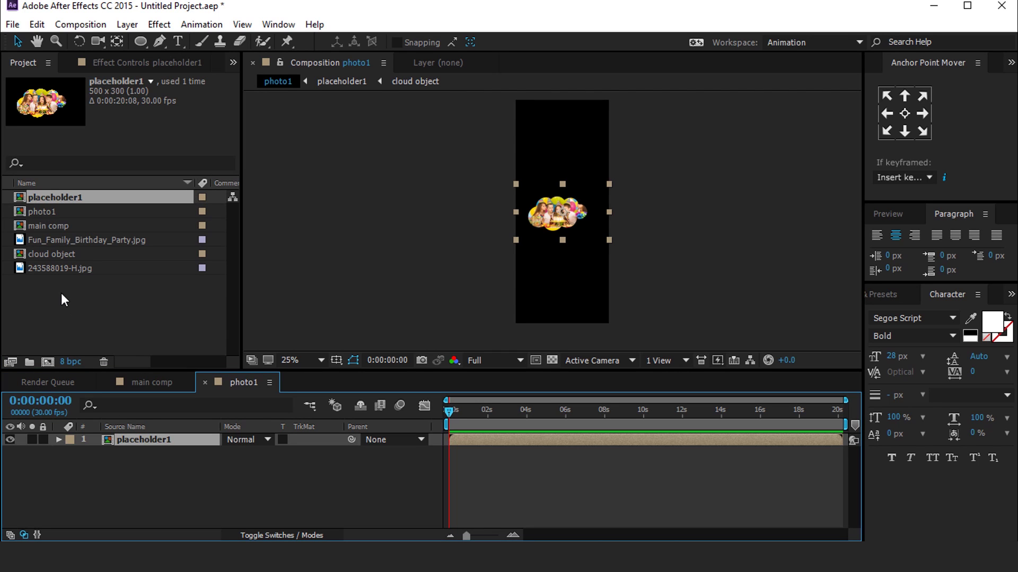
{"action": "left_click", "coordinate": [45, 253]}
{"action": "left_click_drag", "start_coordinate": [47, 255], "coordinate": [164, 490]}
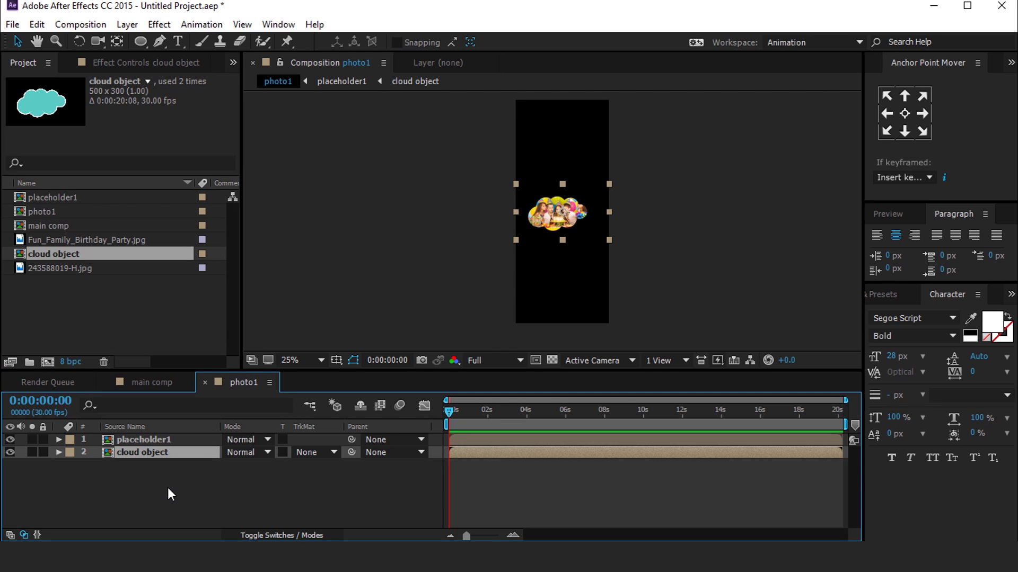
- Scale the cloud object layer to 103.3% to form a thin white border around the cloud photo
{"action": "left_click", "coordinate": [138, 450]}
{"action": "key", "text": "s"}
{"action": "scroll", "coordinate": [551, 228], "scroll_direction": "up", "scroll_amount": 5}
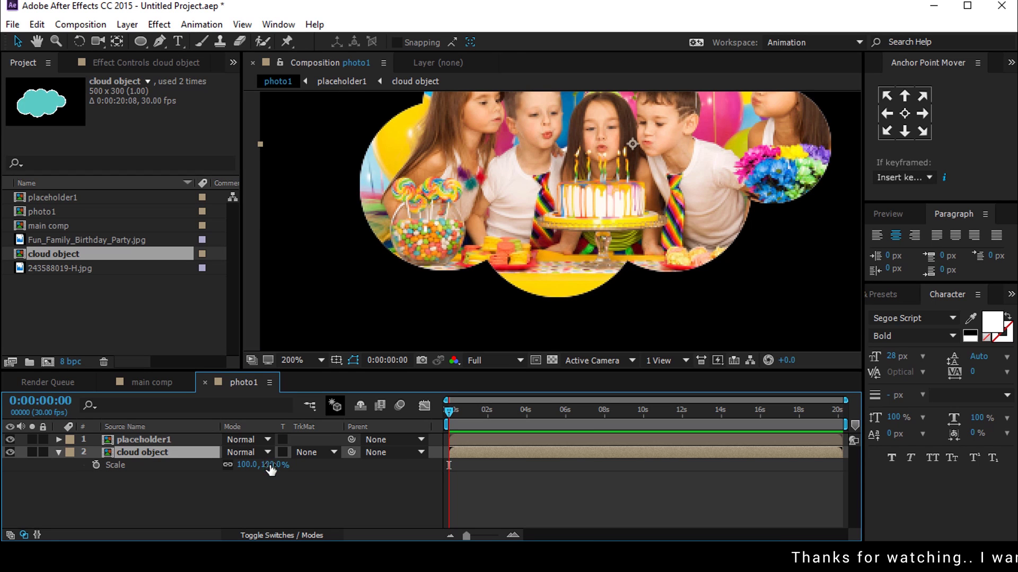
{"action": "left_click_drag", "start_coordinate": [249, 465], "coordinate": [290, 468]}
{"action": "scroll", "coordinate": [729, 129], "scroll_direction": "down", "scroll_amount": 2}
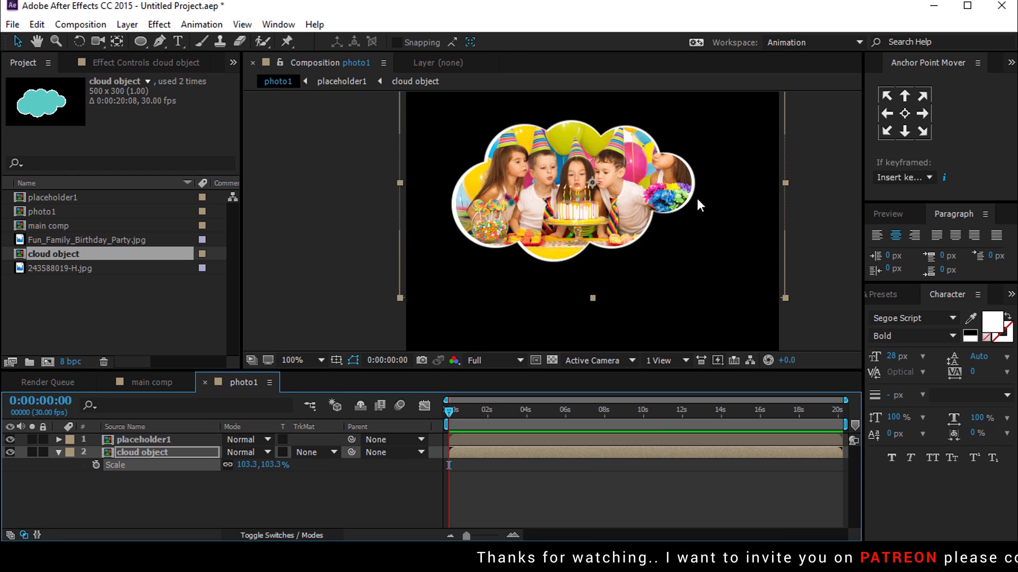
{"action": "left_click", "coordinate": [339, 487]}
- Parent the cloud object layer to placeholder1 and move placeholder1 down to the lower part of the photo1 composition
{"action": "left_click", "coordinate": [133, 452]}
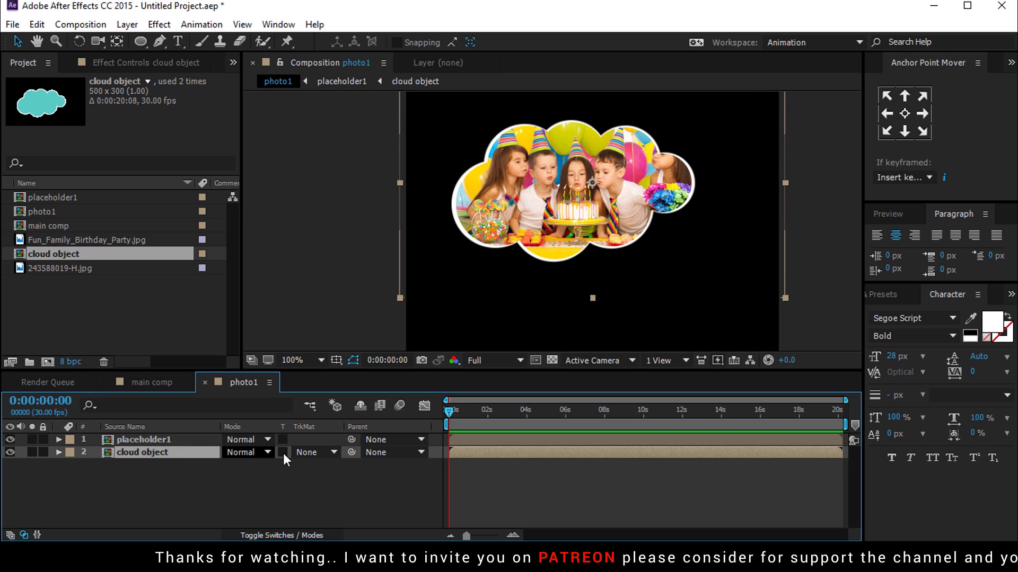
{"action": "left_click_drag", "start_coordinate": [199, 451], "coordinate": [151, 439]}
{"action": "left_click", "coordinate": [495, 270]}
{"action": "scroll", "coordinate": [588, 201], "scroll_direction": "down", "scroll_amount": 2}
{"action": "left_click_drag", "start_coordinate": [590, 201], "coordinate": [570, 278]}
{"action": "scroll", "coordinate": [621, 275], "scroll_direction": "down", "scroll_amount": 2}
- Create a 1200 × 15 px composition named "rope"
{"action": "left_click", "coordinate": [71, 328]}
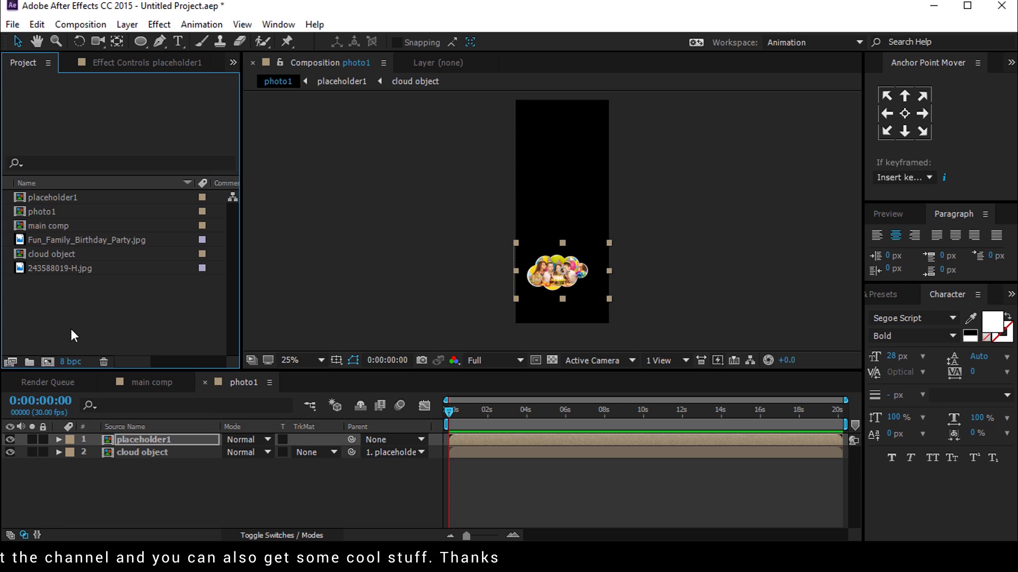
{"action": "left_click", "coordinate": [47, 362]}
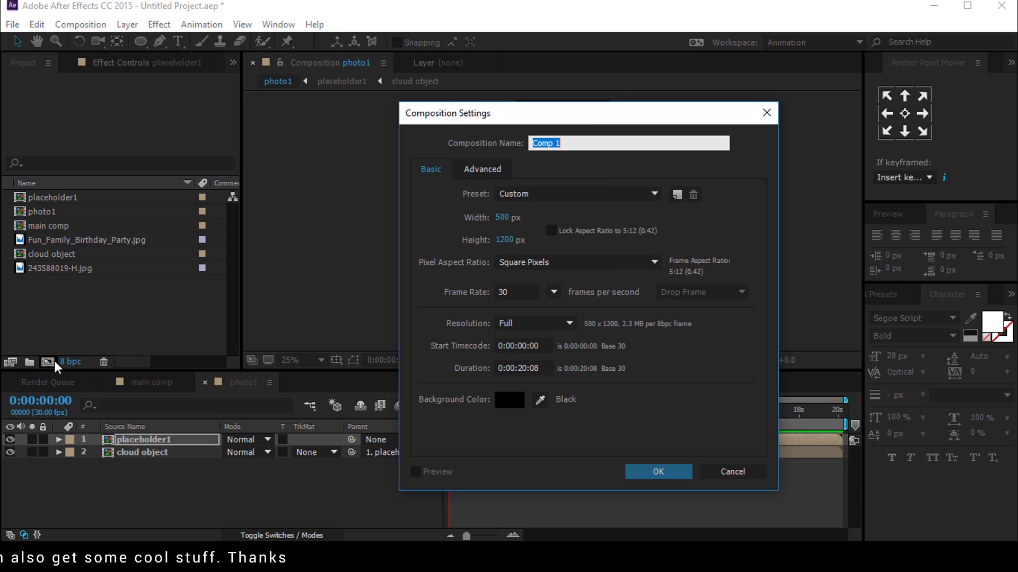
{"action": "left_click", "coordinate": [501, 220]}
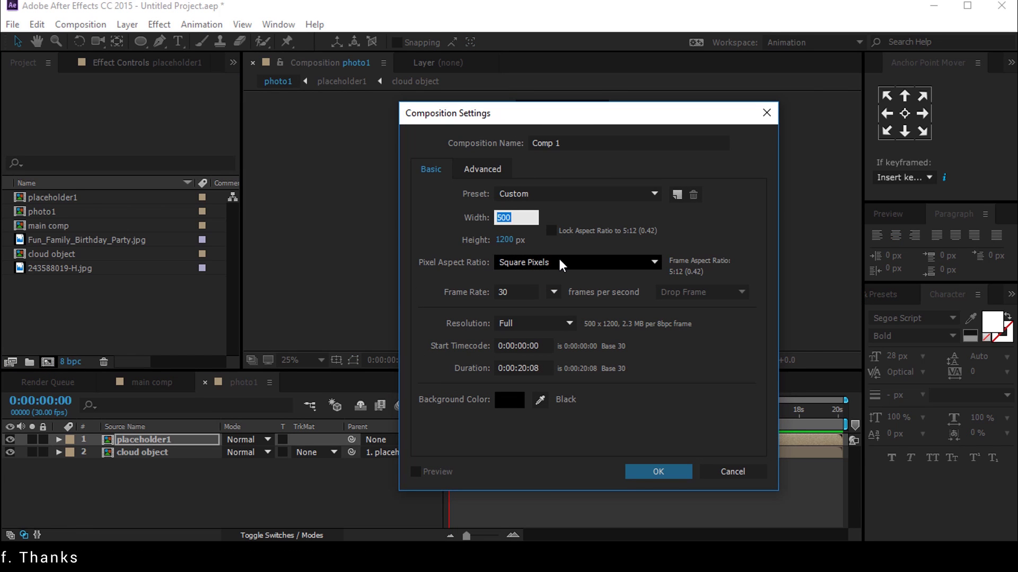
{"action": "type", "text": "1200"}
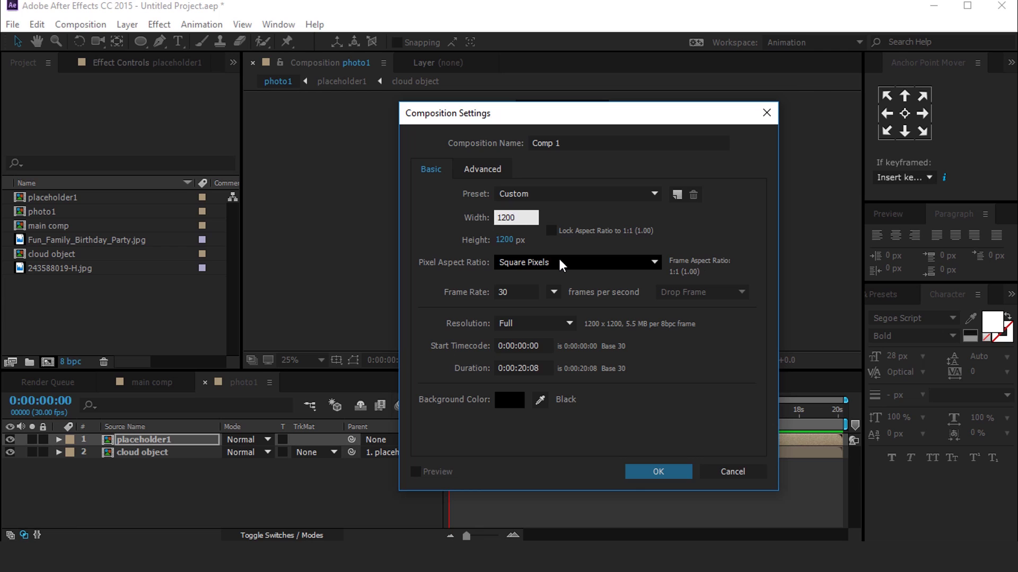
{"action": "key", "text": "Tab"}
{"action": "type", "text": "15"}
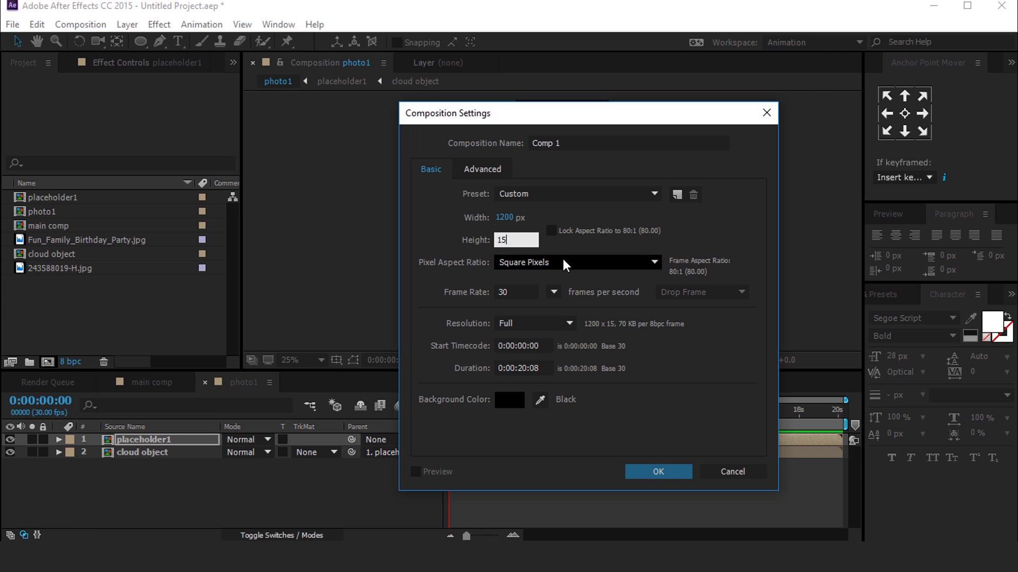
{"action": "left_click_drag", "start_coordinate": [573, 146], "coordinate": [468, 154]}
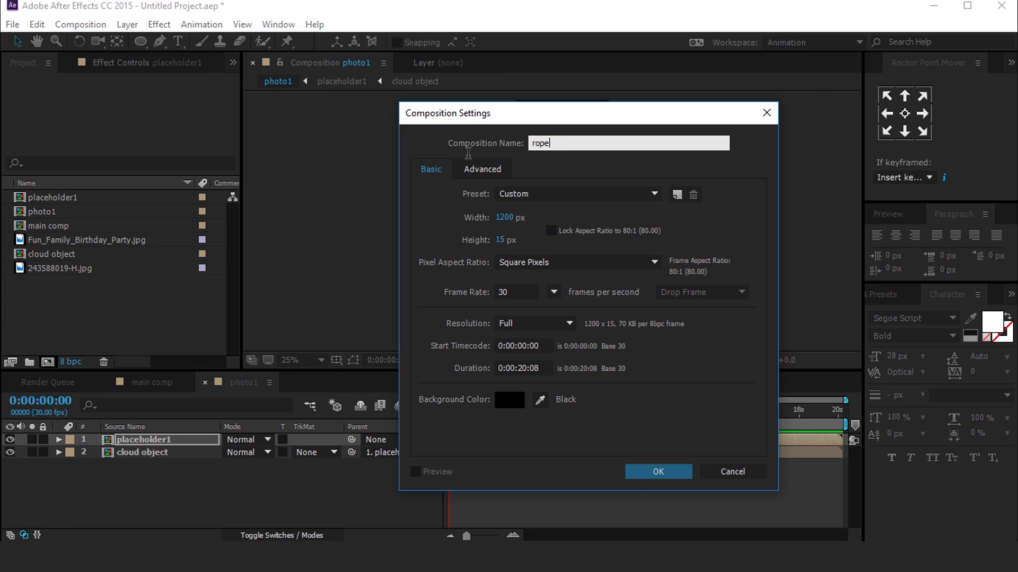
{"action": "left_click", "coordinate": [657, 471]}
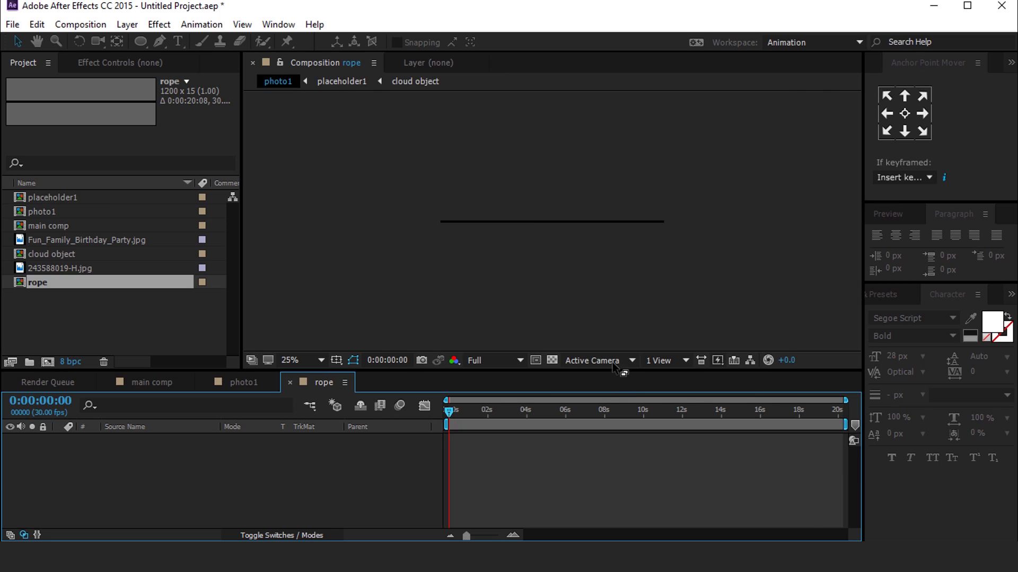
- Add an orange 1200 × 15 px solid to the rope composition
{"action": "scroll", "coordinate": [535, 225], "scroll_direction": "up", "scroll_amount": 3}
{"action": "scroll", "coordinate": [539, 225], "scroll_direction": "down", "scroll_amount": 1}
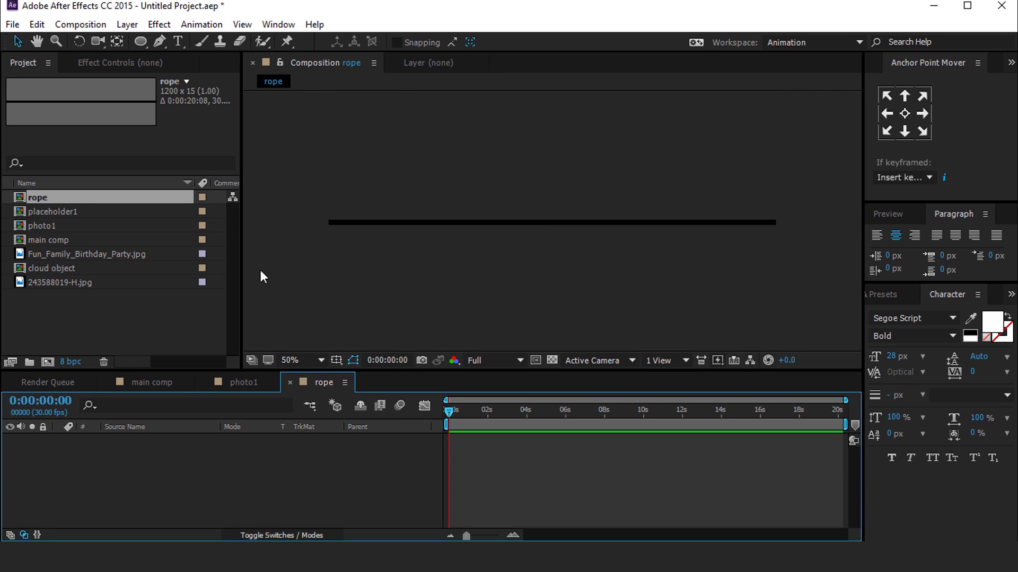
{"action": "right_click", "coordinate": [377, 462]}
{"action": "mouse_move", "coordinate": [421, 318]}
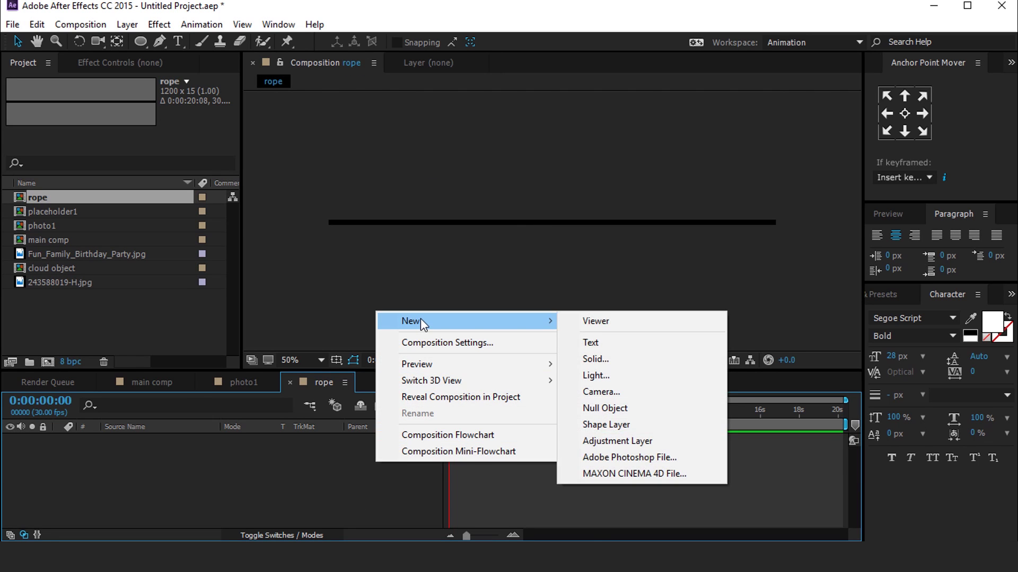
{"action": "left_click", "coordinate": [612, 359]}
{"action": "left_click", "coordinate": [371, 362]}
{"action": "left_click_drag", "start_coordinate": [269, 323], "coordinate": [271, 311]}
{"action": "left_click", "coordinate": [392, 143]}
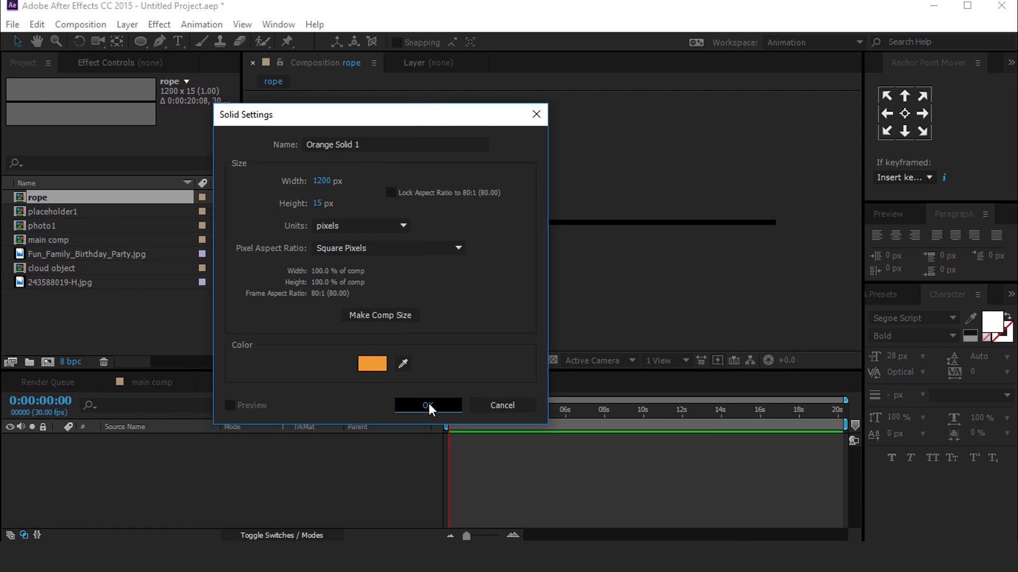
{"action": "left_click", "coordinate": [428, 406]}
- Add a yellow 1200 × 15 px solid above the orange solid
{"action": "right_click", "coordinate": [329, 457]}
{"action": "mouse_move", "coordinate": [370, 317]}
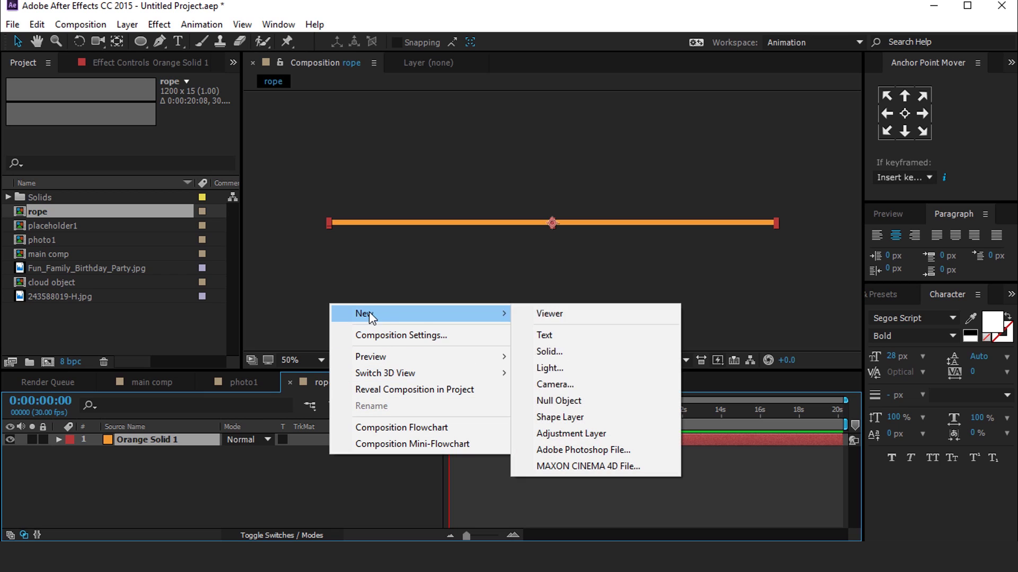
{"action": "left_click", "coordinate": [549, 351]}
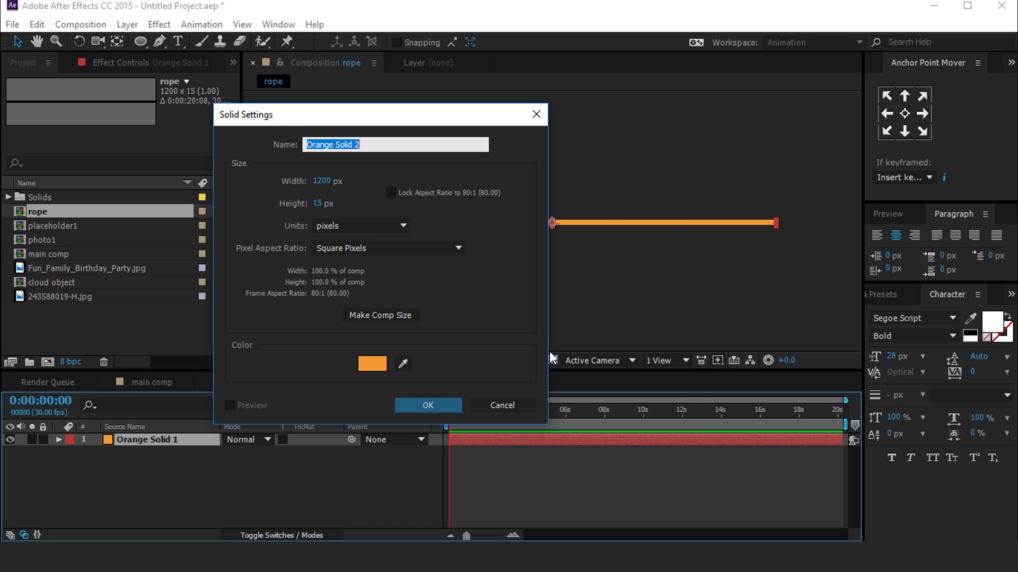
{"action": "left_click", "coordinate": [373, 364]}
{"action": "left_click_drag", "start_coordinate": [263, 312], "coordinate": [268, 304]}
{"action": "left_click", "coordinate": [382, 142]}
{"action": "left_click", "coordinate": [424, 405]}
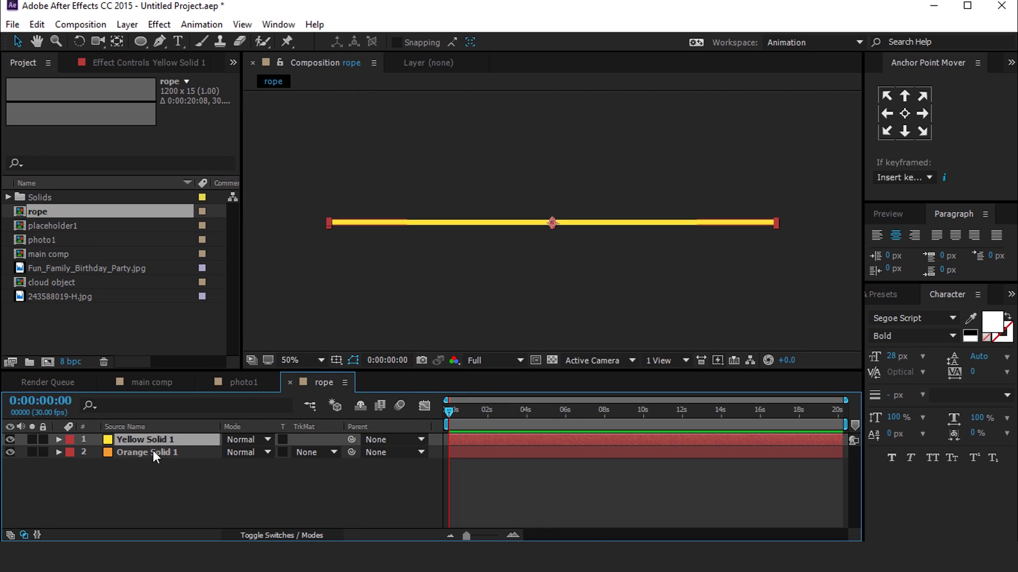
- Apply the Venetian Blinds effect to the yellow solid with Transition Completion at 30%
{"action": "key", "text": "ctrl+space"}
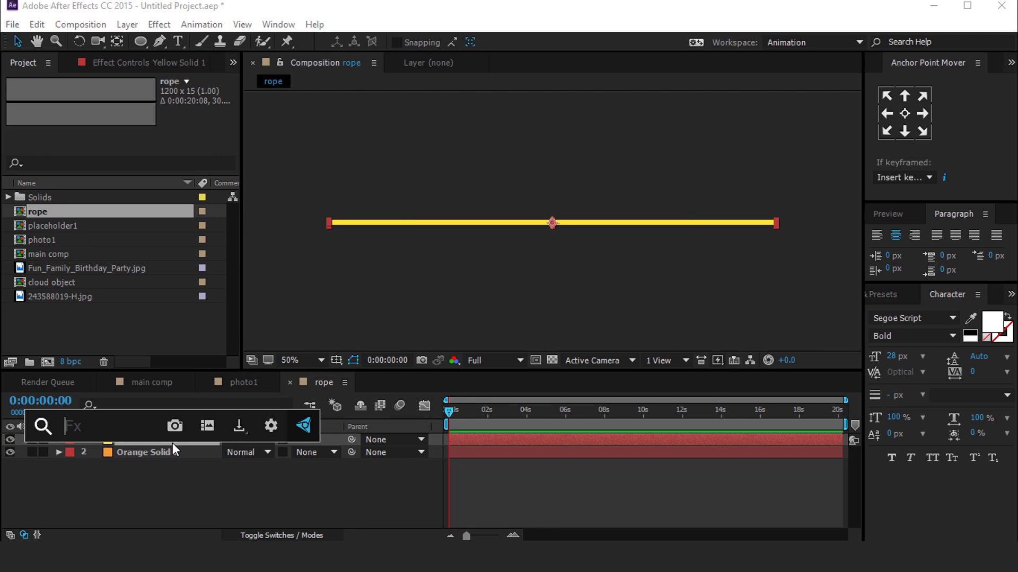
{"action": "type", "text": "ve"}
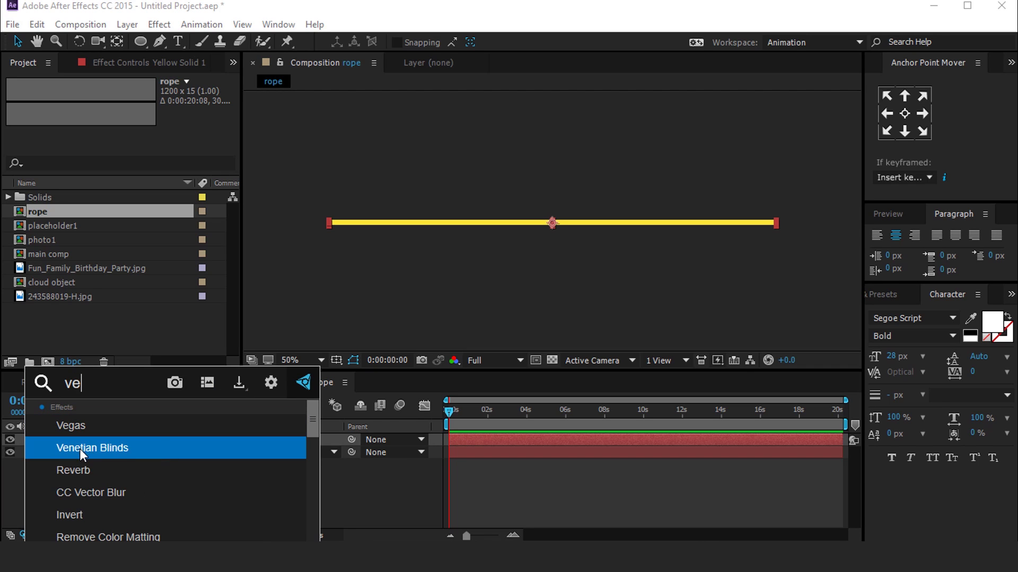
{"action": "left_click", "coordinate": [119, 450]}
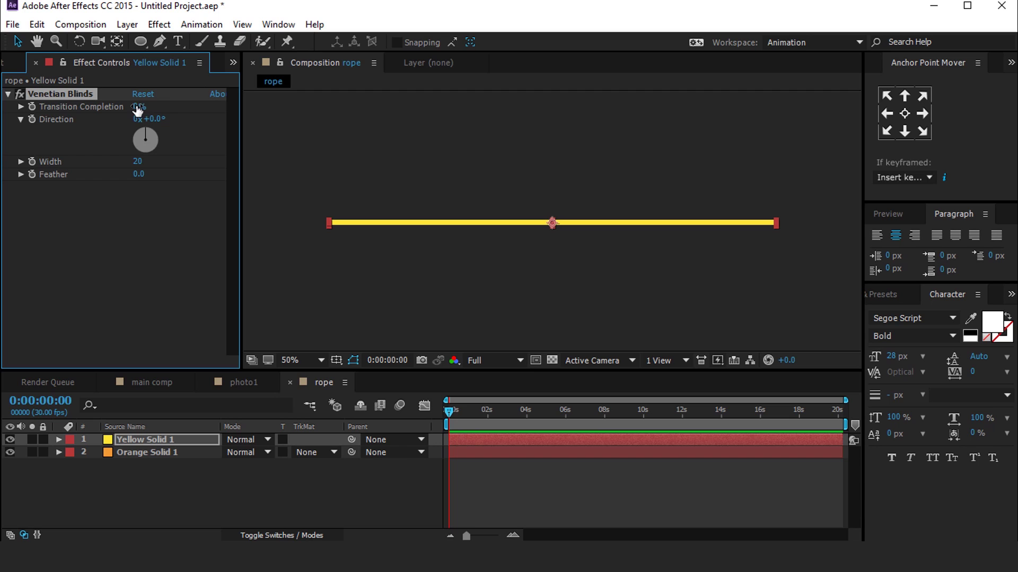
{"action": "key", "text": "Return"}
{"action": "scroll", "coordinate": [571, 232], "scroll_direction": "up", "scroll_amount": 1}
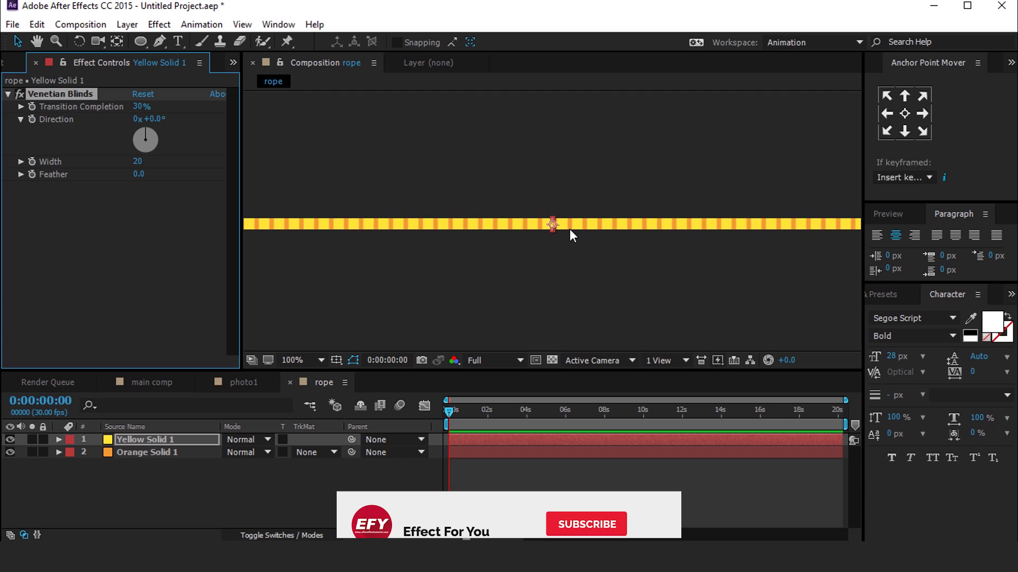
- Set the Venetian Blinds direction to 50° and increase the effect's width for broader diagonal stripes
{"action": "left_click", "coordinate": [154, 119]}
{"action": "type", "text": "50"}
{"action": "key", "text": "Return"}
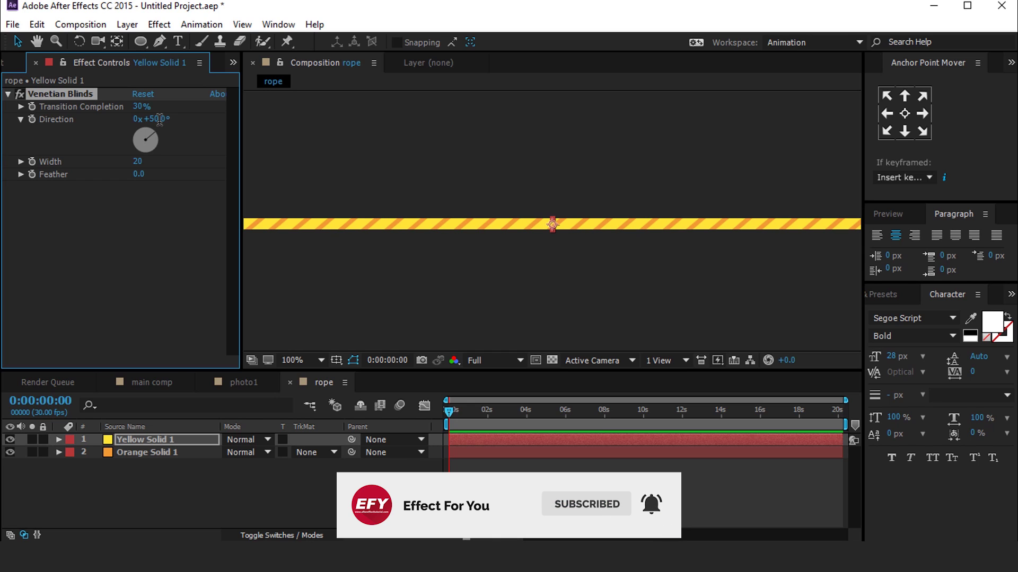
{"action": "left_click", "coordinate": [138, 162]}
{"action": "key", "text": "Return"}
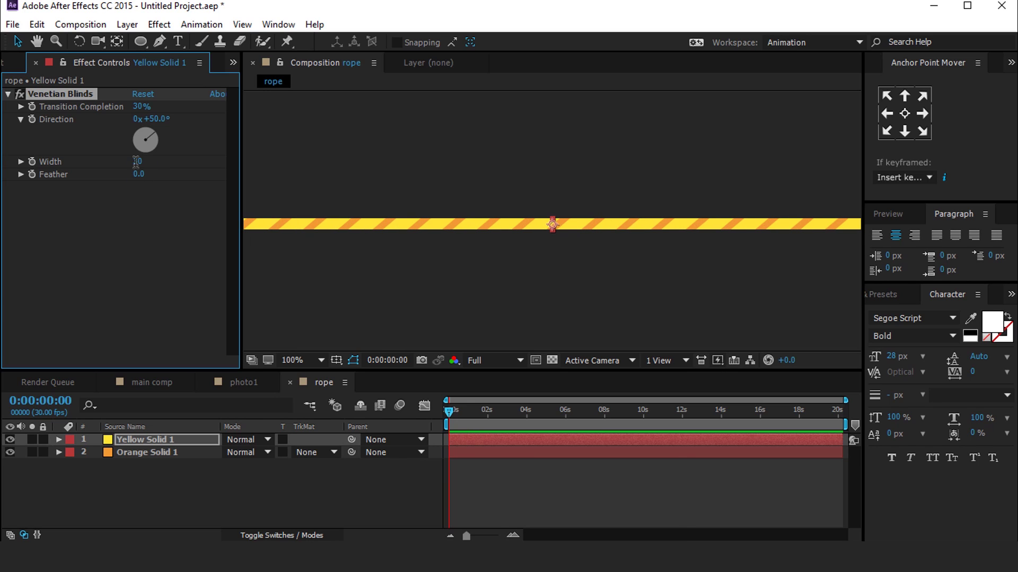
{"action": "key", "text": "comma"}
{"action": "key", "text": "comma"}
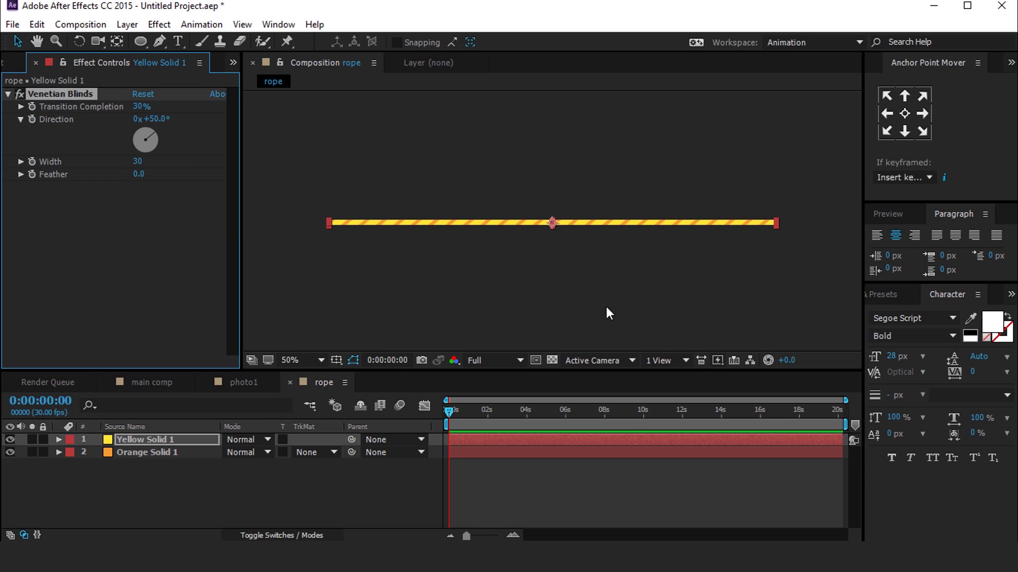
{"action": "left_click", "coordinate": [644, 495]}
{"action": "key", "text": "period"}
{"action": "key", "text": "period"}
{"action": "key", "text": "comma"}
{"action": "key", "text": "comma"}
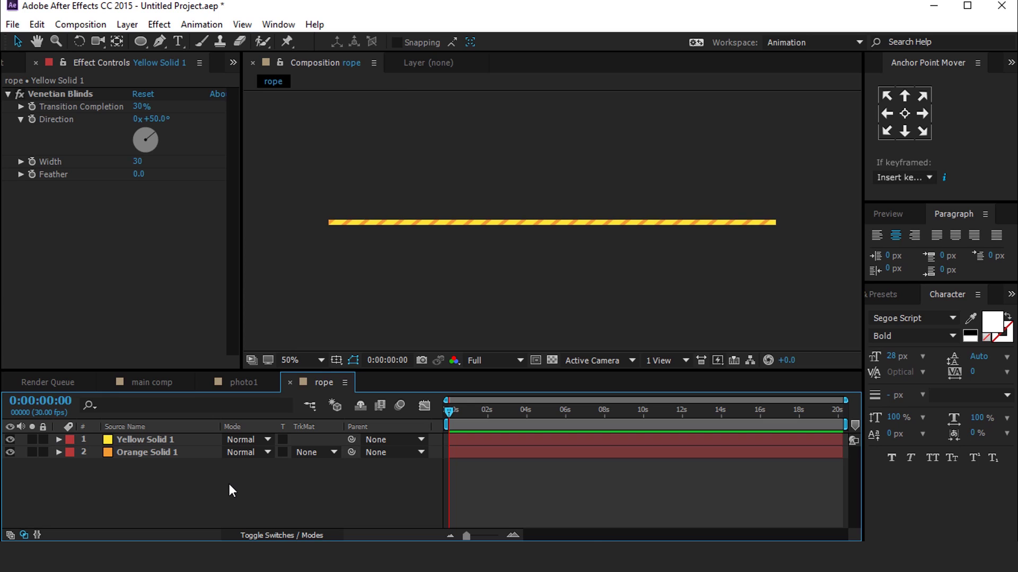
- Add the rope composition to photo1 as the lowest layer, beneath the cloud object
{"action": "left_click", "coordinate": [249, 384]}
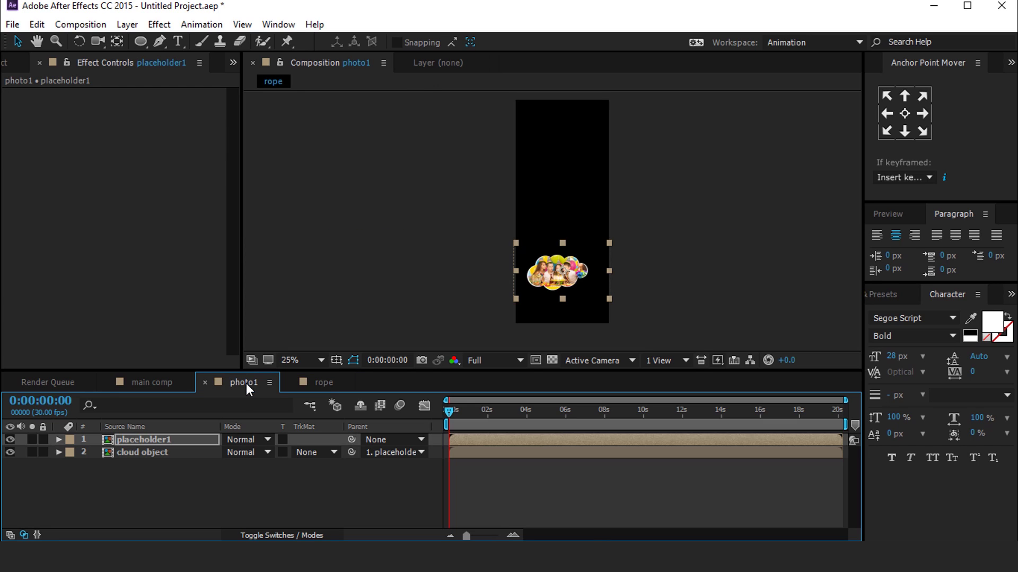
{"action": "left_click", "coordinate": [228, 485]}
{"action": "left_click", "coordinate": [5, 64]}
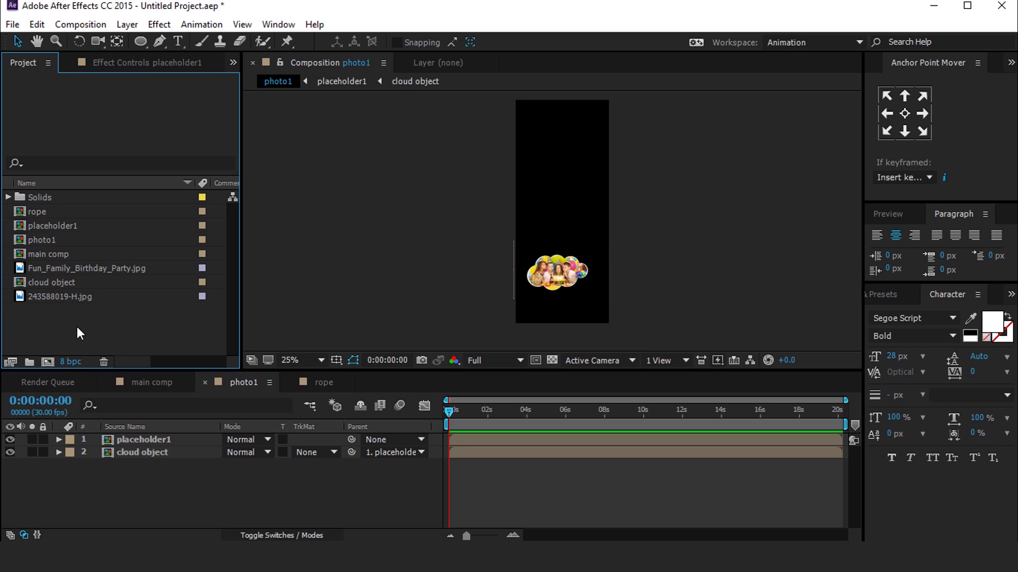
{"action": "left_click", "coordinate": [12, 210]}
{"action": "left_click_drag", "start_coordinate": [21, 217], "coordinate": [143, 480]}
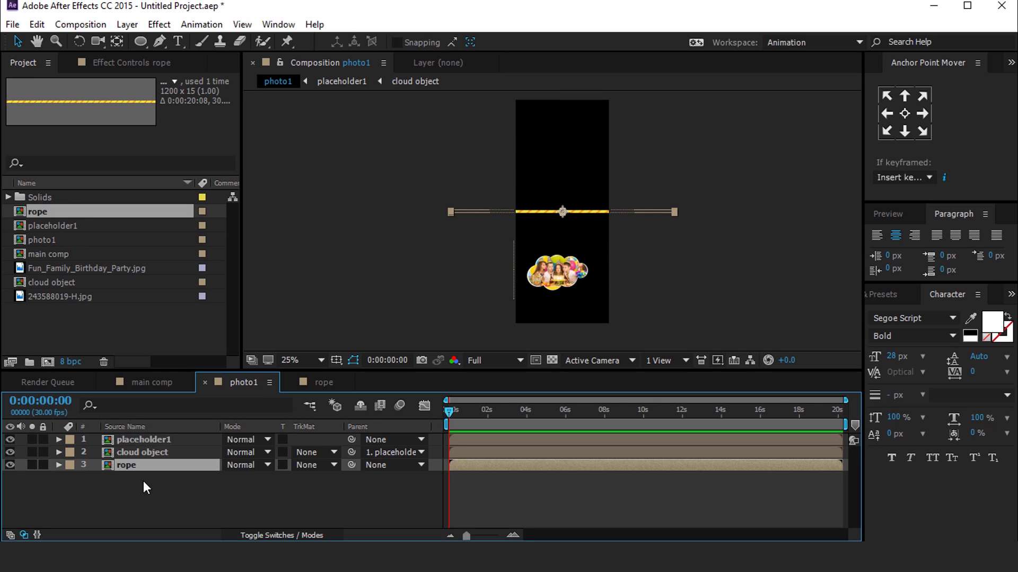
- Set the rope layer's rotation to 90° so it hangs vertically
{"action": "key", "text": "r"}
{"action": "left_click", "coordinate": [250, 478]}
{"action": "type", "text": "90"}
{"action": "key", "text": "Return"}
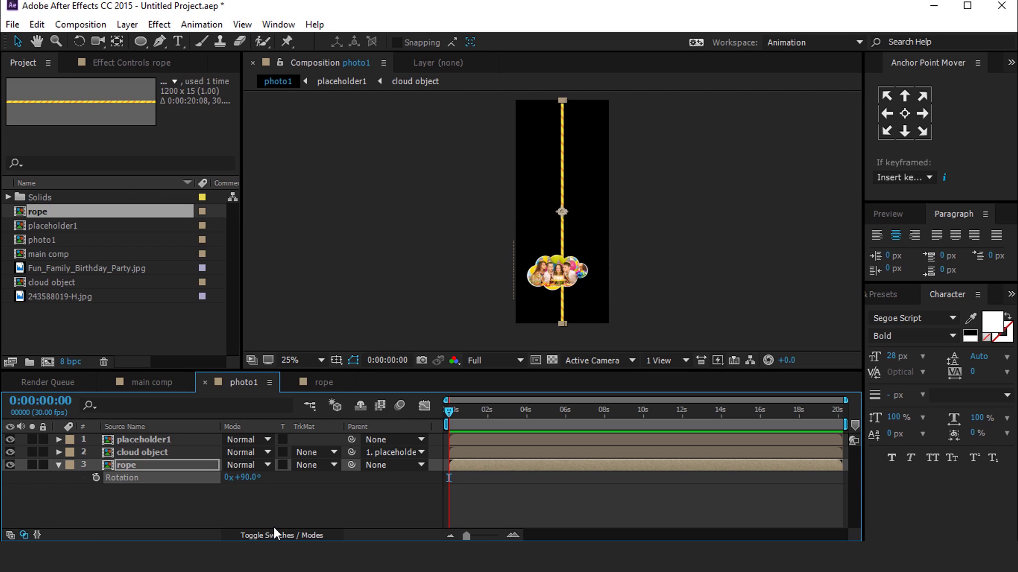
{"action": "left_click", "coordinate": [58, 465]}
- Move the rope up and to the left so its lower end tucks behind the left side of the cloud
{"action": "left_click_drag", "start_coordinate": [562, 212], "coordinate": [537, 161]}
{"action": "left_click", "coordinate": [533, 494]}
{"action": "scroll", "coordinate": [540, 237], "scroll_direction": "up", "scroll_amount": 2}
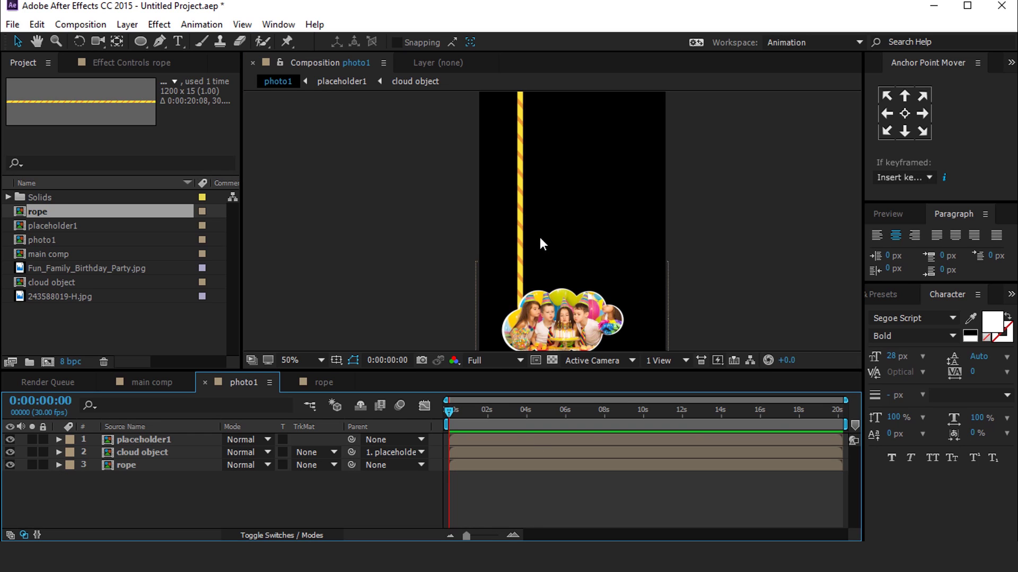
{"action": "scroll", "coordinate": [522, 212], "scroll_direction": "down", "scroll_amount": 2}
- Apply Bezier Warp to the rope layer and enable keyframes for its four top and bottom tangents at 0:00:00:00
{"action": "left_click", "coordinate": [153, 467]}
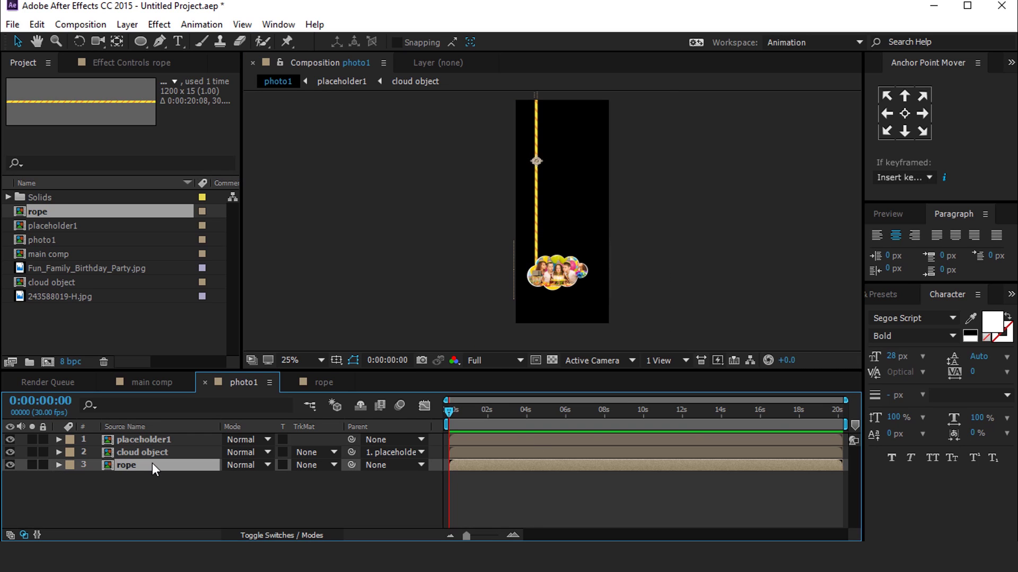
{"action": "key", "text": "ctrl+space"}
{"action": "type", "text": "be"}
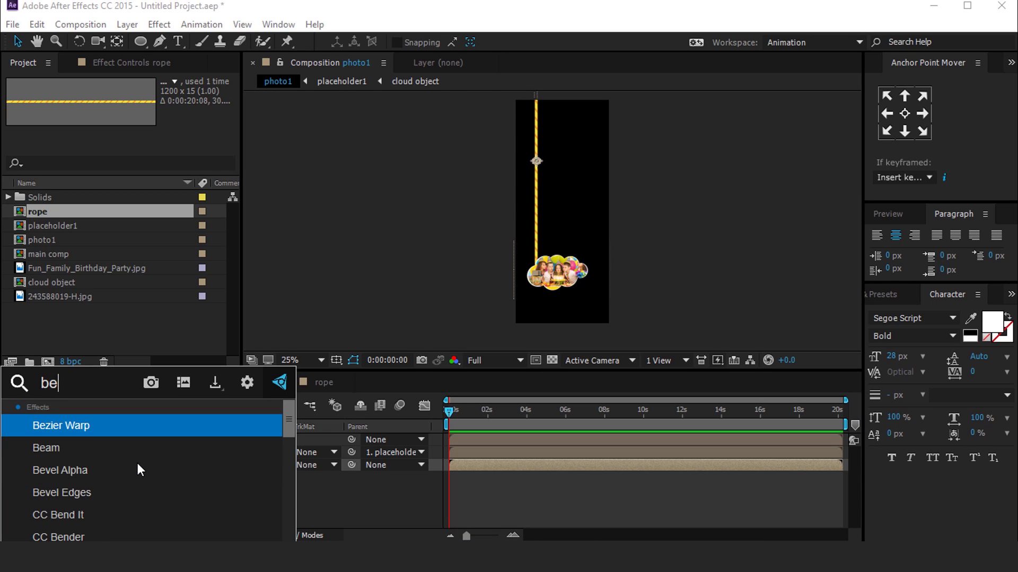
{"action": "left_click", "coordinate": [85, 425]}
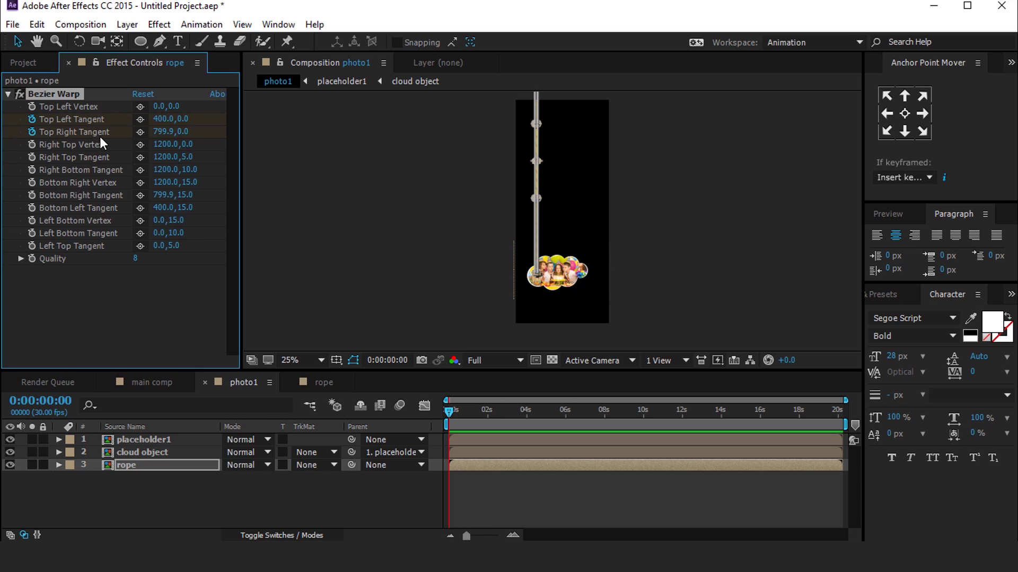
{"action": "left_click", "coordinate": [31, 194]}
{"action": "left_click", "coordinate": [31, 207]}
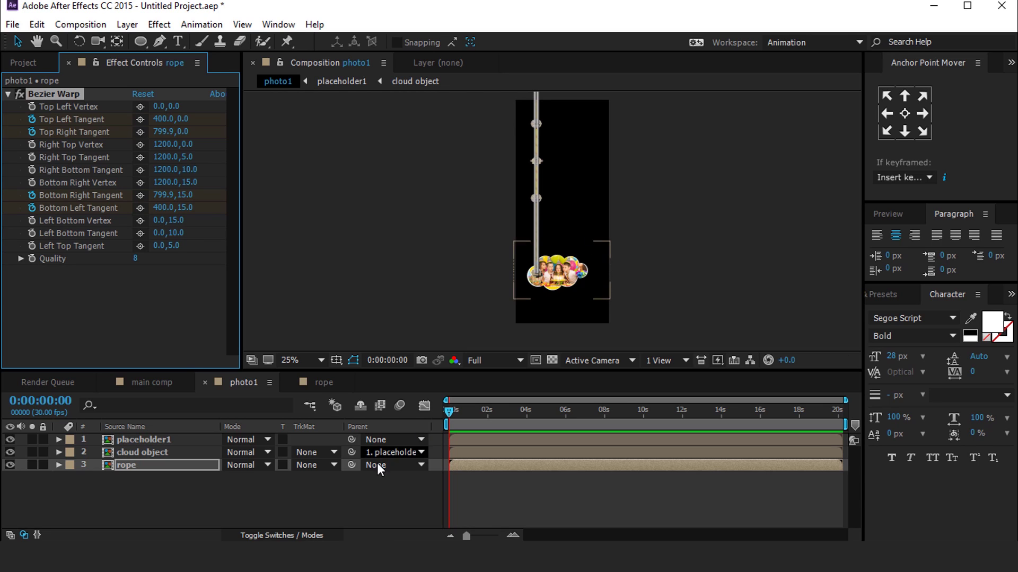
- Bend the rope to the left at 0:00:00:00, with Bezier Warp tangents at about 393,39; 795,25; 801,45 and 401,52
{"action": "key", "text": "u"}
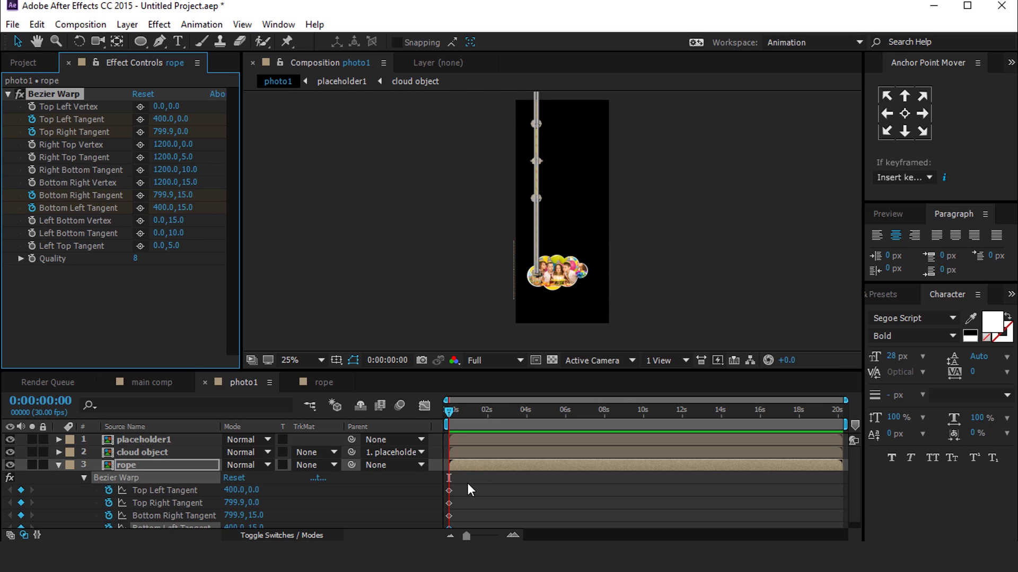
{"action": "scroll", "coordinate": [469, 483], "scroll_direction": "down", "scroll_amount": 1}
{"action": "key", "text": "semicolon"}
{"action": "scroll", "coordinate": [535, 183], "scroll_direction": "up", "scroll_amount": 3}
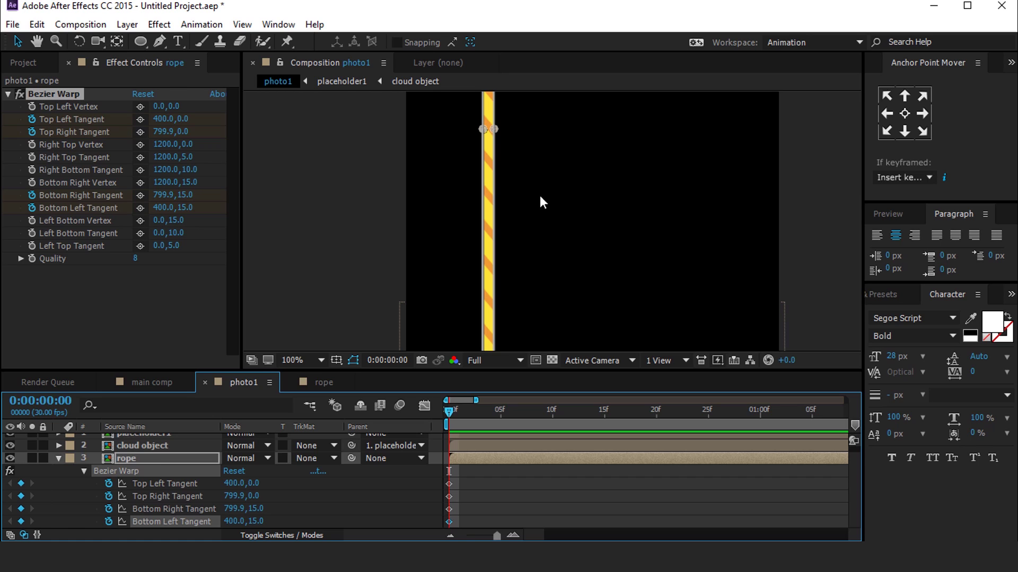
{"action": "scroll", "coordinate": [510, 165], "scroll_direction": "up", "scroll_amount": 1}
{"action": "left_click_drag", "start_coordinate": [534, 162], "coordinate": [637, 318]}
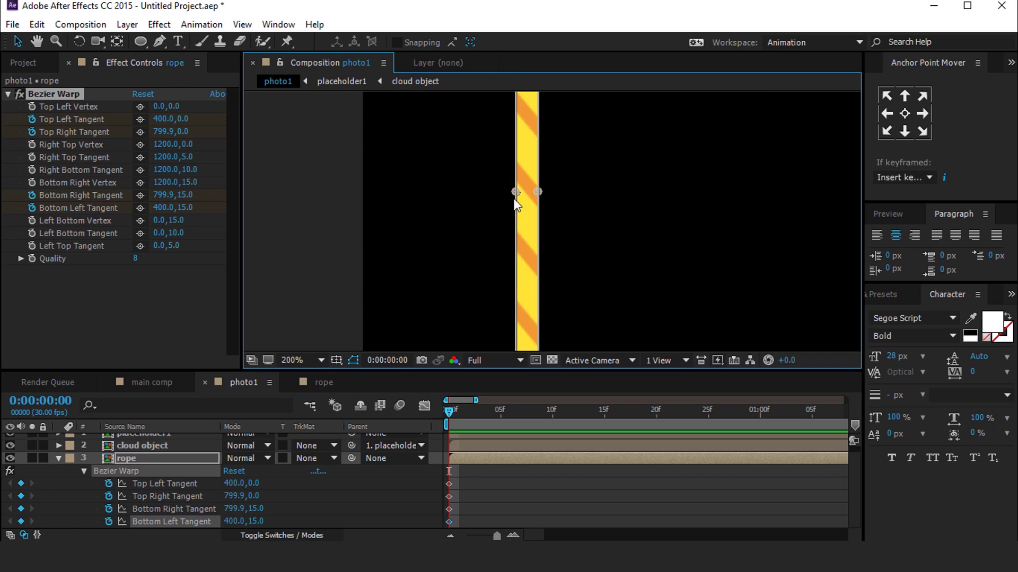
{"action": "scroll", "coordinate": [534, 206], "scroll_direction": "down", "scroll_amount": 1}
{"action": "mouse_move", "coordinate": [534, 207]}
{"action": "left_mouse_down"}
{"action": "mouse_move", "coordinate": [508, 209]}
{"action": "mouse_move", "coordinate": [526, 203]}
{"action": "left_mouse_up"}
{"action": "scroll", "coordinate": [577, 187], "scroll_direction": "down", "scroll_amount": 4}
{"action": "left_click_drag", "start_coordinate": [579, 154], "coordinate": [560, 166]}
{"action": "scroll", "coordinate": [570, 202], "scroll_direction": "up", "scroll_amount": 4}
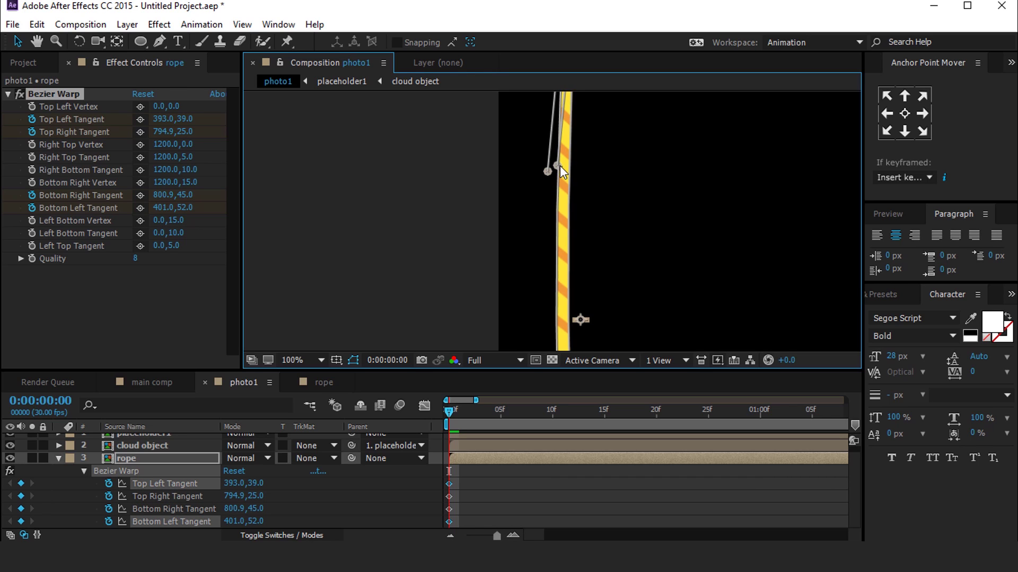
{"action": "scroll", "coordinate": [609, 193], "scroll_direction": "down", "scroll_amount": 4}
- Bend the rope to the right at 0:00:00:05, with tangents at about 392,-38; 797,-58; 798,-43 and 401,-31
{"action": "left_click_drag", "start_coordinate": [452, 411], "coordinate": [499, 410]}
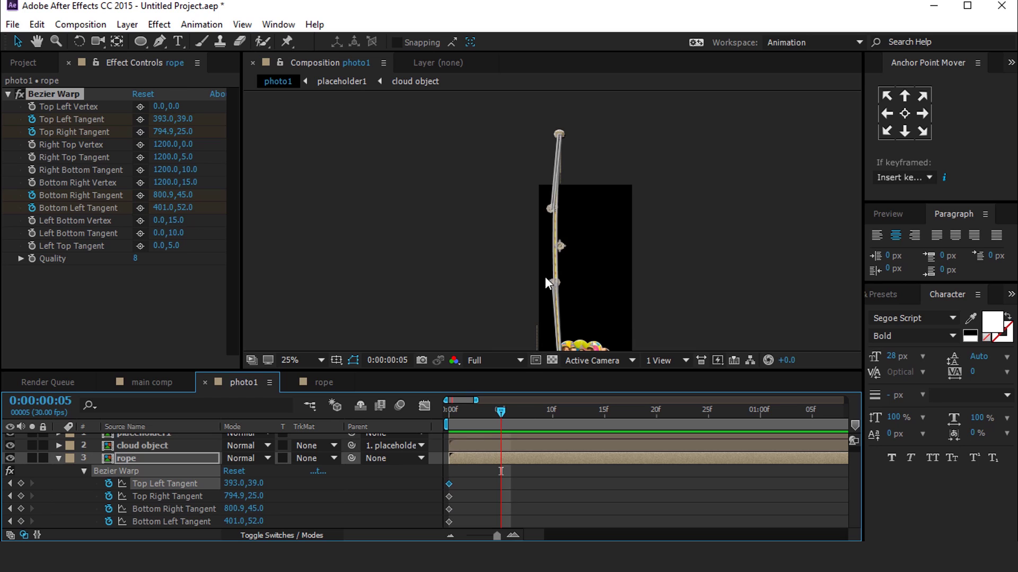
{"action": "scroll", "coordinate": [577, 193], "scroll_direction": "up", "scroll_amount": 4}
{"action": "left_click_drag", "start_coordinate": [561, 165], "coordinate": [615, 165]}
{"action": "left_click_drag", "start_coordinate": [547, 171], "coordinate": [609, 170]}
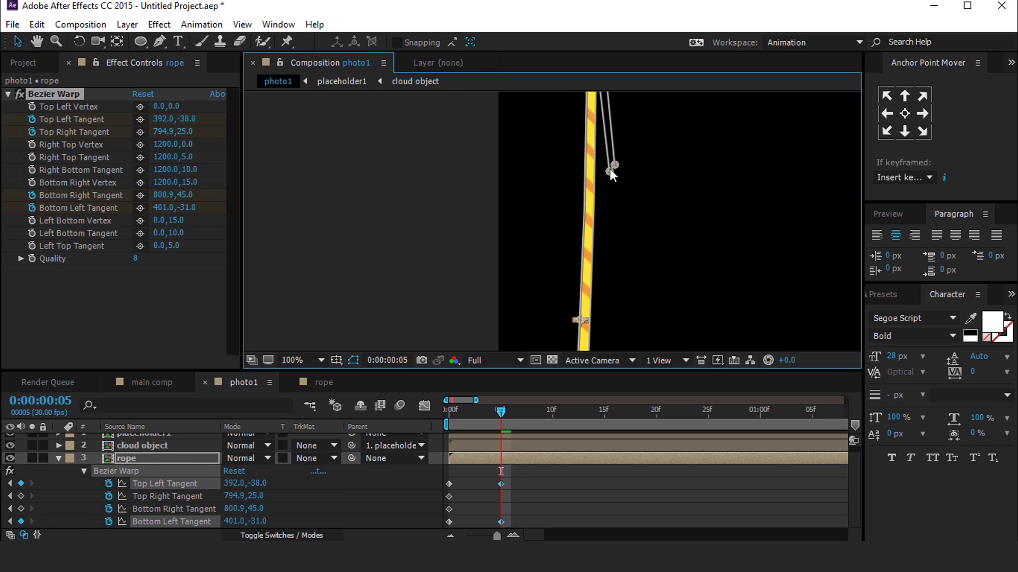
{"action": "scroll", "coordinate": [628, 240], "scroll_direction": "down", "scroll_amount": 1}
{"action": "key", "text": "space"}
{"action": "left_click_drag", "start_coordinate": [593, 330], "coordinate": [618, 195]}
{"action": "scroll", "coordinate": [593, 196], "scroll_direction": "up", "scroll_amount": 2}
{"action": "left_click_drag", "start_coordinate": [555, 199], "coordinate": [622, 197]}
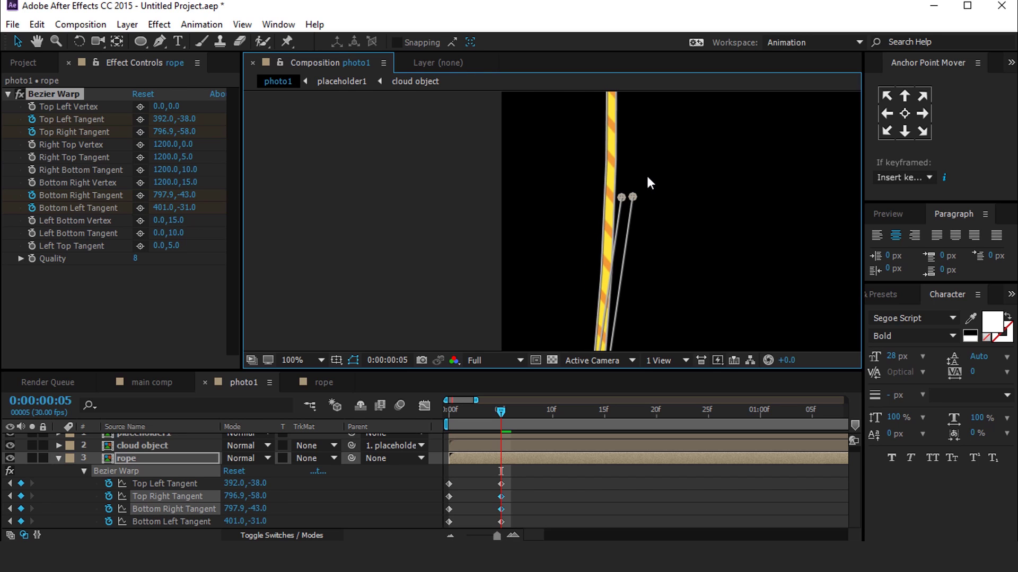
{"action": "scroll", "coordinate": [652, 180], "scroll_direction": "down", "scroll_amount": 4}
- Bend the rope back to the left at 0:00:00:10, with tangents at about 389,34; 806,40; 802,56 and 393,40
{"action": "left_click_drag", "start_coordinate": [452, 419], "coordinate": [554, 415]}
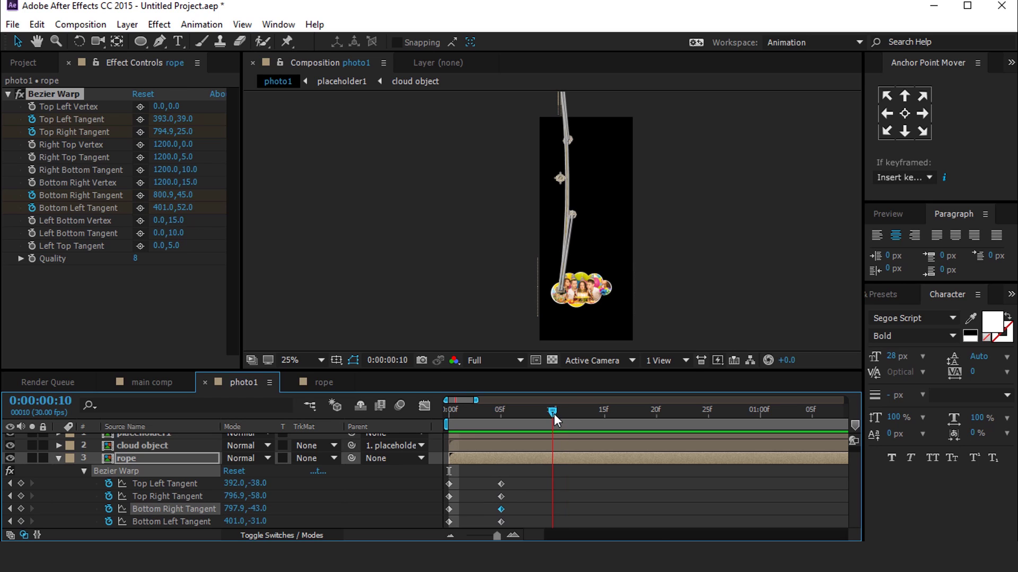
{"action": "scroll", "coordinate": [597, 206], "scroll_direction": "up", "scroll_amount": 4}
{"action": "left_click_drag", "start_coordinate": [620, 197], "coordinate": [548, 198]}
{"action": "left_click_drag", "start_coordinate": [632, 197], "coordinate": [560, 203]}
{"action": "scroll", "coordinate": [565, 201], "scroll_direction": "down", "scroll_amount": 3}
{"action": "scroll", "coordinate": [581, 172], "scroll_direction": "up", "scroll_amount": 2}
{"action": "left_click_drag", "start_coordinate": [613, 119], "coordinate": [630, 255]}
{"action": "scroll", "coordinate": [636, 200], "scroll_direction": "up", "scroll_amount": 2}
{"action": "left_click_drag", "start_coordinate": [649, 166], "coordinate": [598, 162]}
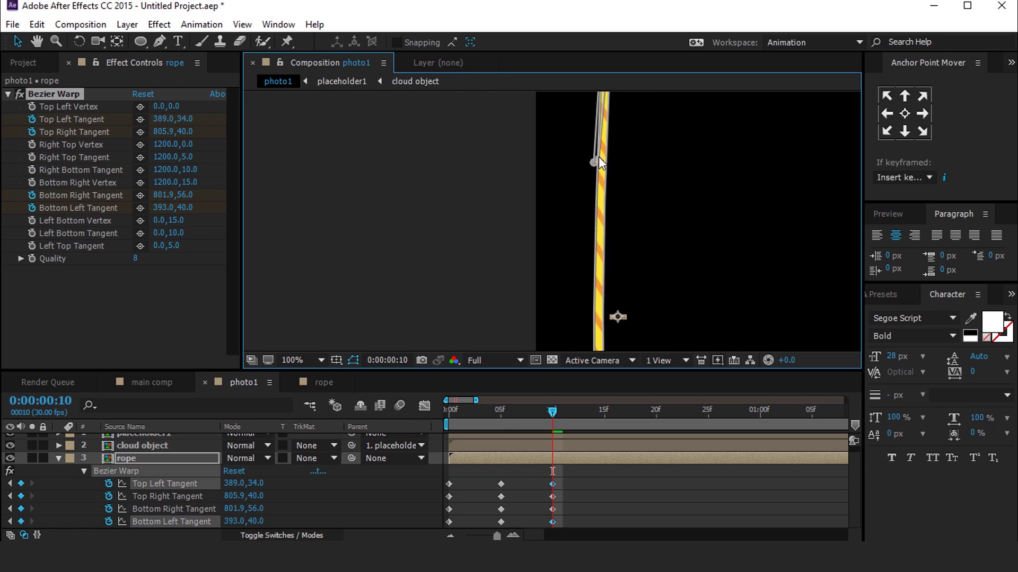
{"action": "scroll", "coordinate": [599, 159], "scroll_direction": "down", "scroll_amount": 3}
- Continue the rope's alternating sway with Bezier Warp tangent keyframes every five frames from 0:00:00:15 to 0:00:01:00
{"action": "left_click_drag", "start_coordinate": [498, 416], "coordinate": [449, 410]}
{"action": "key", "text": "space"}
{"action": "left_click_drag", "start_coordinate": [530, 408], "coordinate": [604, 409]}
{"action": "scroll", "coordinate": [656, 132], "scroll_direction": "up", "scroll_amount": 4}
{"action": "left_click_drag", "start_coordinate": [656, 130], "coordinate": [658, 221]}
{"action": "left_click_drag", "start_coordinate": [581, 228], "coordinate": [652, 223]}
{"action": "scroll", "coordinate": [656, 237], "scroll_direction": "down", "scroll_amount": 3}
{"action": "scroll", "coordinate": [659, 324], "scroll_direction": "up", "scroll_amount": 2}
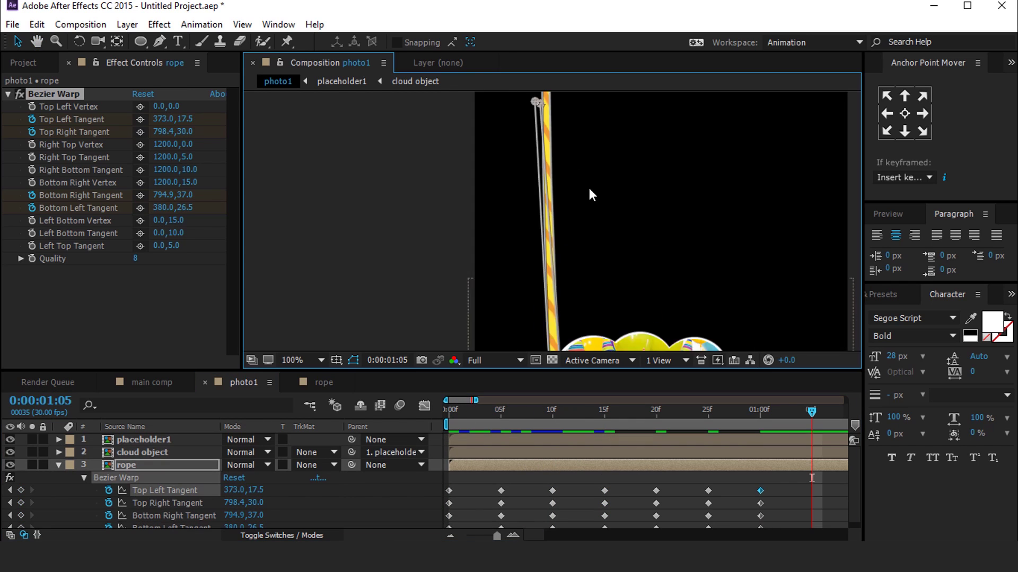
- Keyframe the last sway at 0:00:01:05 and nearly straighten the rope at 0:00:01:10, with tangents at about 369,-3; 799,3; 799,14 and 370,12
{"action": "scroll", "coordinate": [525, 135], "scroll_direction": "up", "scroll_amount": 2}
{"action": "left_click_drag", "start_coordinate": [525, 135], "coordinate": [614, 257]}
{"action": "scroll", "coordinate": [580, 141], "scroll_direction": "down", "scroll_amount": 2}
{"action": "scroll", "coordinate": [615, 254], "scroll_direction": "up", "scroll_amount": 2}
{"action": "left_click_drag", "start_coordinate": [643, 192], "coordinate": [678, 189]}
{"action": "scroll", "coordinate": [698, 224], "scroll_direction": "down", "scroll_amount": 3}
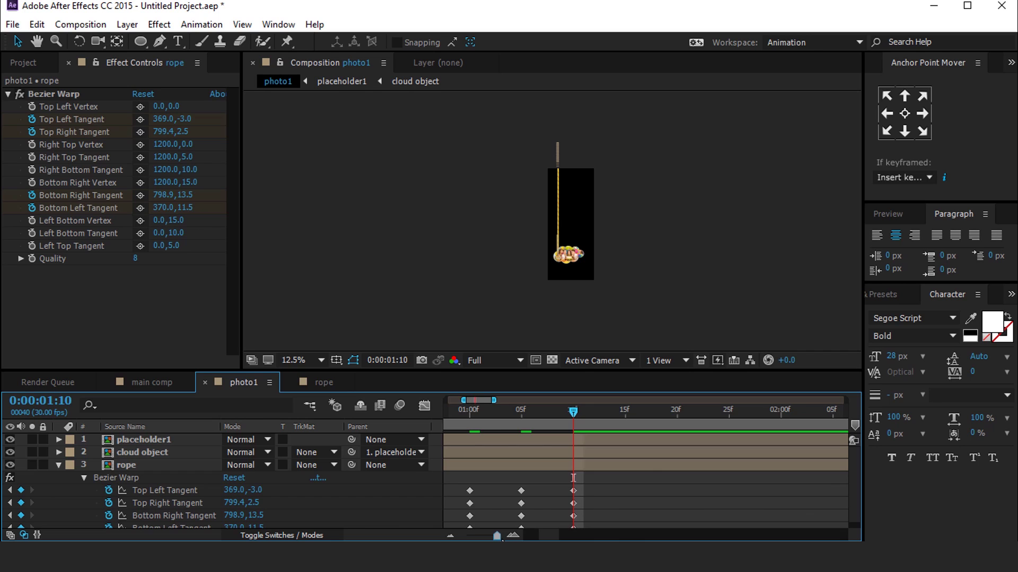
- Apply Easy Ease to all of the rope's Bezier Warp tangent keyframes
{"action": "key", "text": "minus"}
{"action": "key", "text": "minus"}
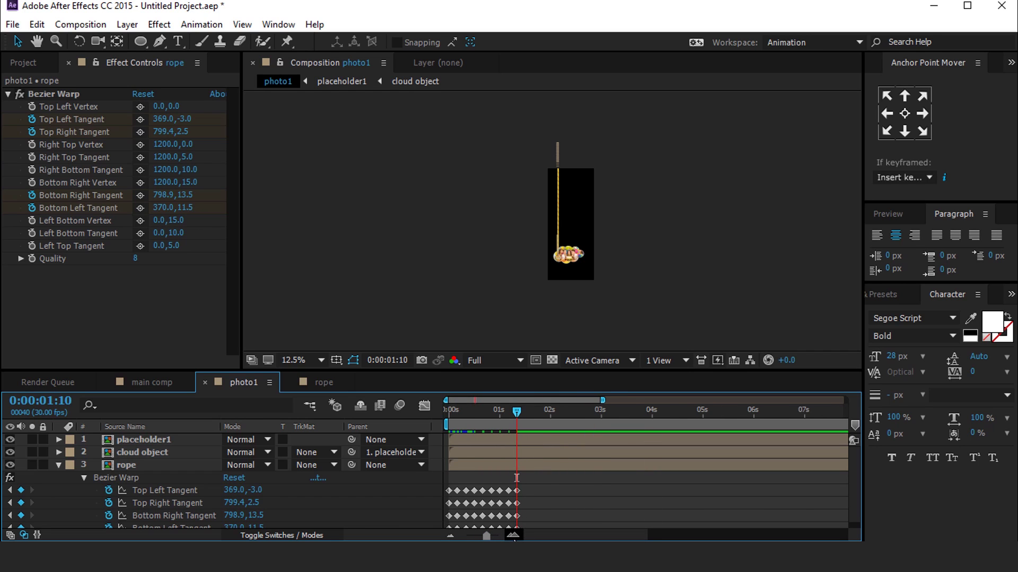
{"action": "left_click", "coordinate": [512, 536]}
{"action": "left_click_drag", "start_coordinate": [606, 489], "coordinate": [475, 536]}
{"action": "right_click", "coordinate": [467, 496]}
{"action": "mouse_move", "coordinate": [611, 476]}
{"action": "left_click", "coordinate": [717, 373]}
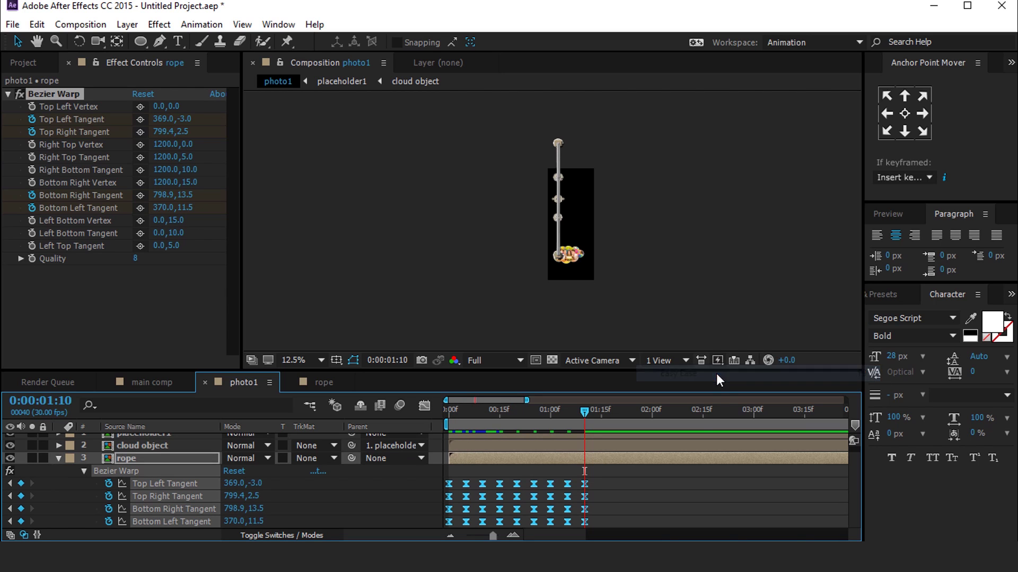
{"action": "left_click", "coordinate": [602, 491]}
- Preview the eased rope animation from the start of the composition
{"action": "left_click_drag", "start_coordinate": [576, 416], "coordinate": [434, 430]}
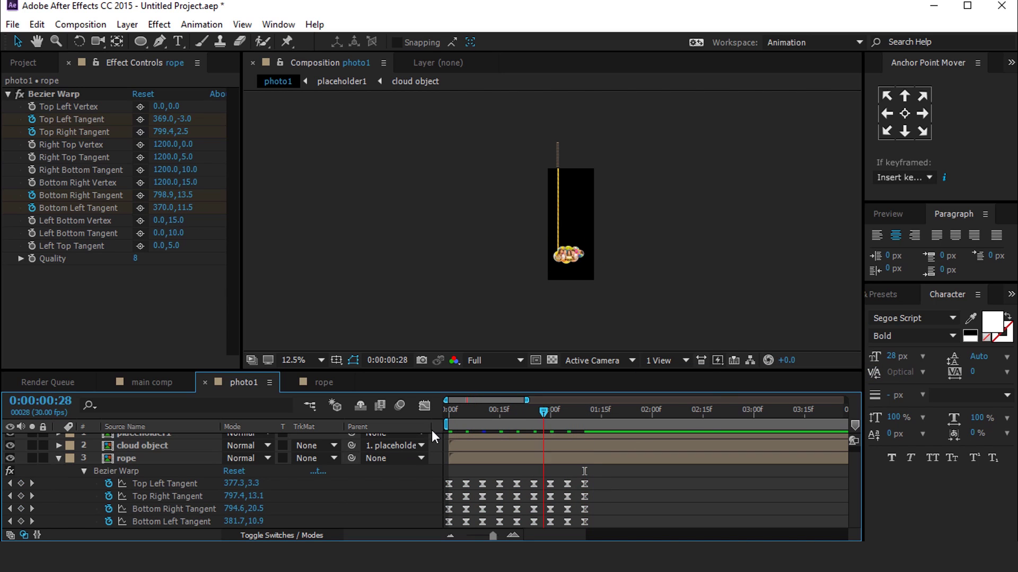
{"action": "scroll", "coordinate": [572, 233], "scroll_direction": "up", "scroll_amount": 1}
{"action": "key", "text": "space"}
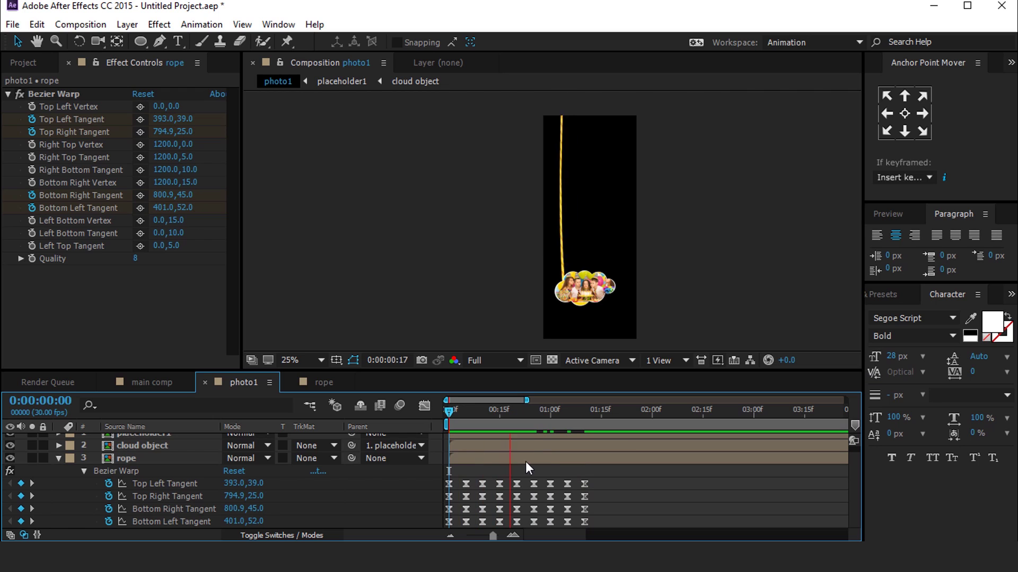
- Stretch all the rope's tangent keyframes proportionally until the last falls at about 0:00:01:26, and preview the slower sway
{"action": "left_click_drag", "start_coordinate": [615, 479], "coordinate": [444, 529]}
{"action": "left_click_drag", "start_coordinate": [586, 483], "coordinate": [621, 483]}
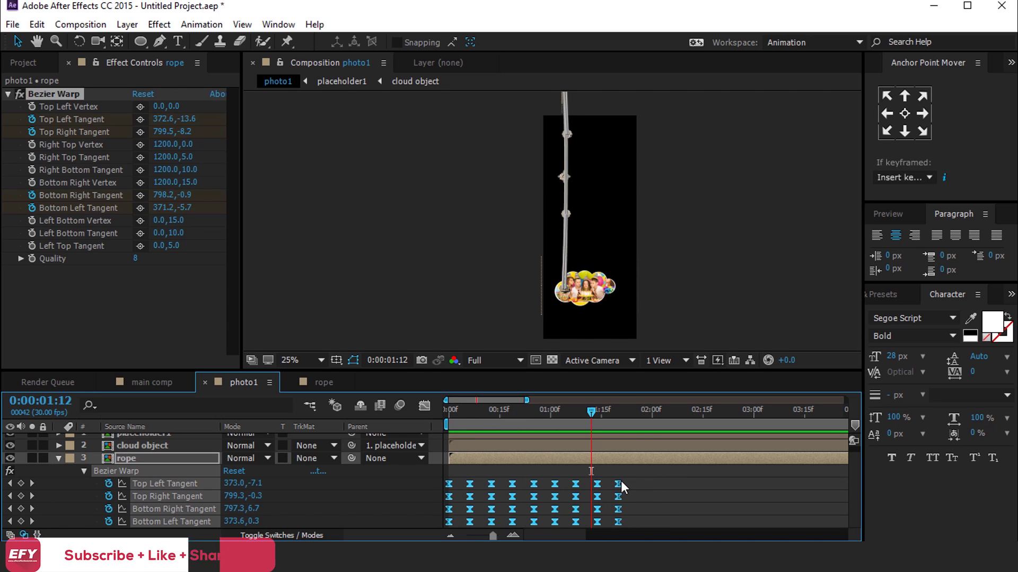
{"action": "left_click_drag", "start_coordinate": [620, 481], "coordinate": [641, 481]}
{"action": "left_click", "coordinate": [638, 471]}
{"action": "left_click_drag", "start_coordinate": [590, 412], "coordinate": [446, 427]}
{"action": "key", "text": "space"}
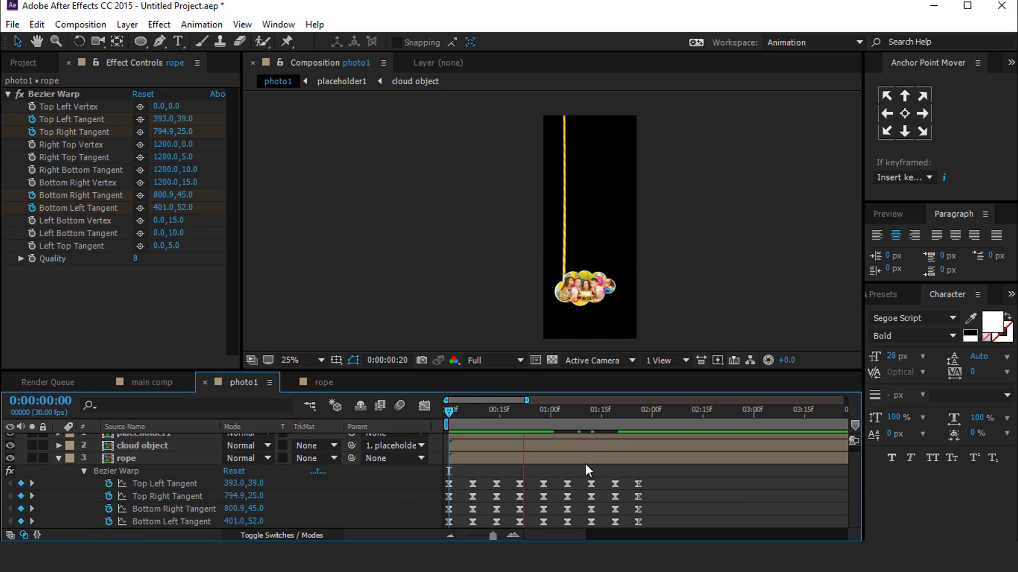
{"action": "left_click", "coordinate": [603, 411]}
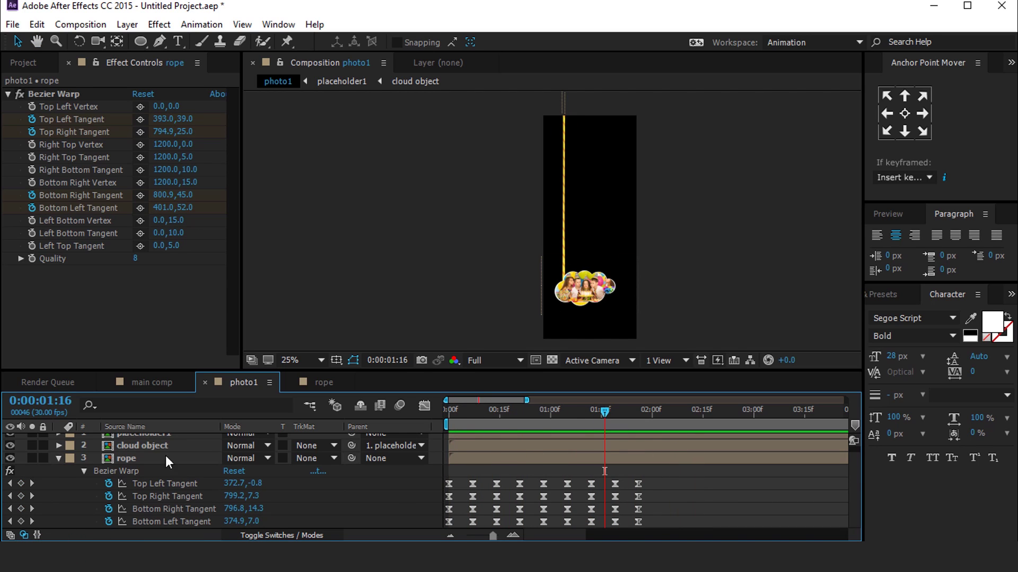
- Duplicate the rope layer, place the copy below the original, and move it over to the right side of the cloud
{"action": "left_click", "coordinate": [59, 458]}
{"action": "left_click", "coordinate": [122, 468]}
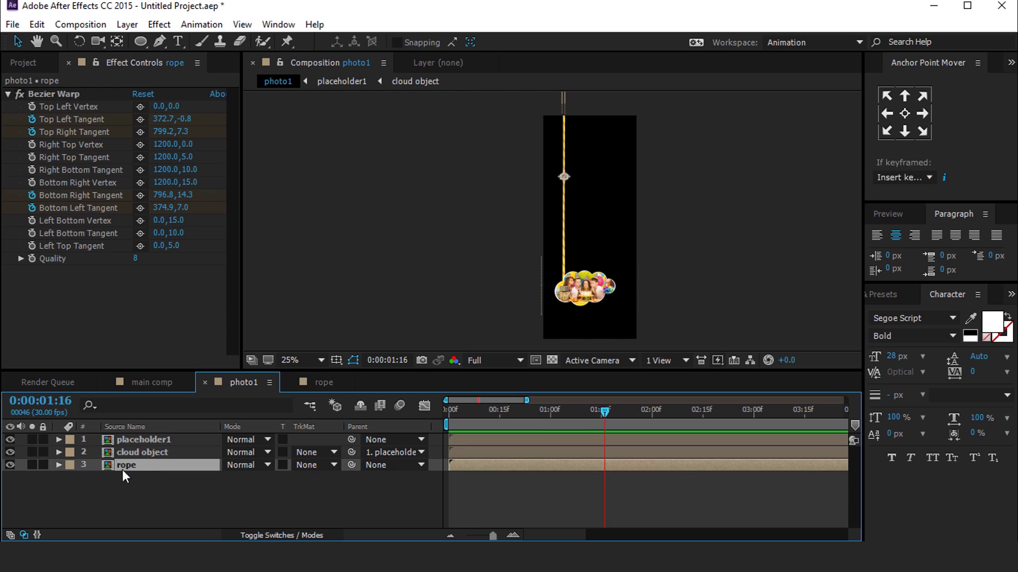
{"action": "key", "text": "ctrl+d"}
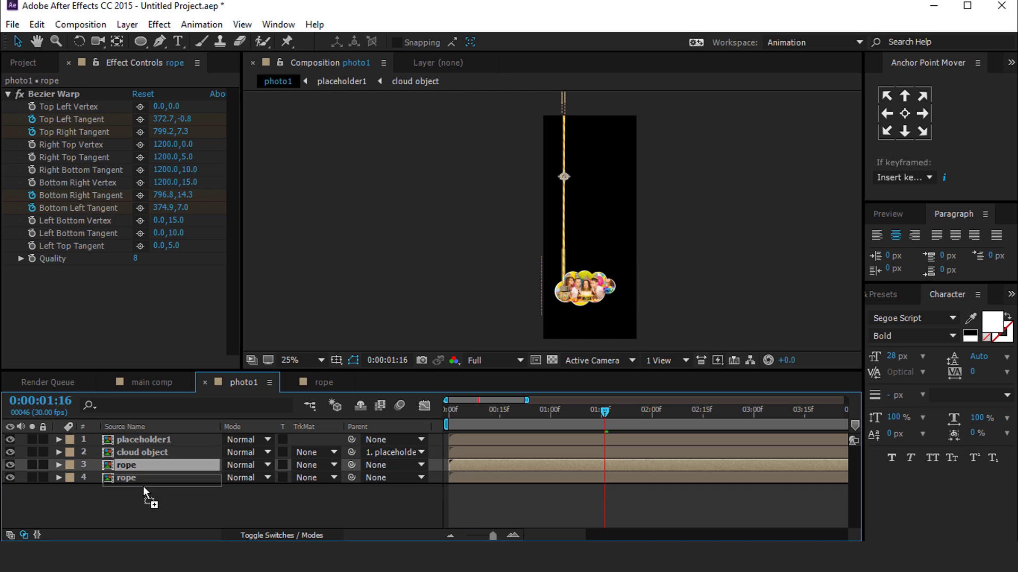
{"action": "left_click_drag", "start_coordinate": [564, 176], "coordinate": [606, 177]}
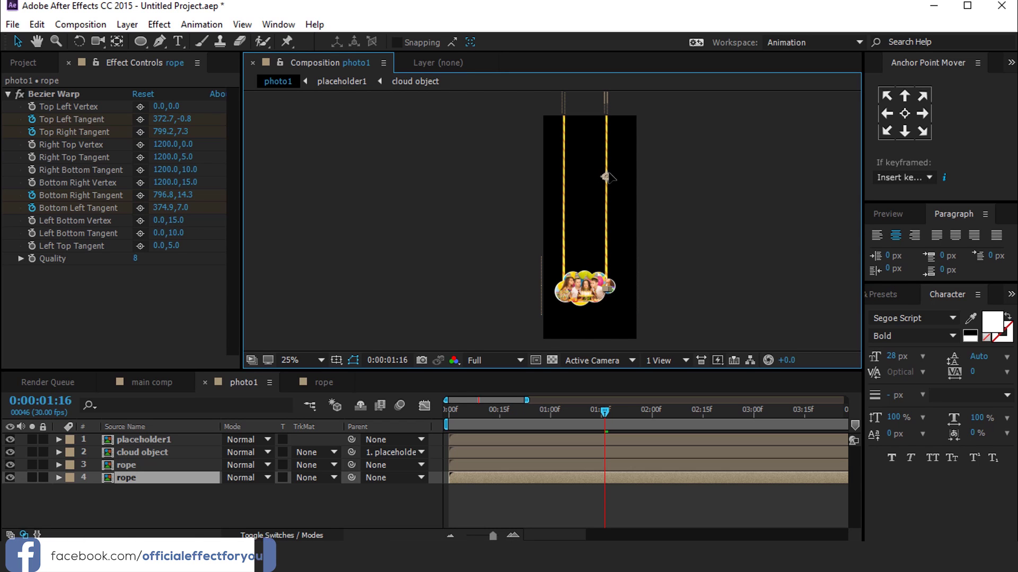
{"action": "key", "text": "Return"}
- Flip the duplicated rope vertically so it bends opposite to the first, and preview both ropes from the start
{"action": "right_click", "coordinate": [126, 482]}
{"action": "mouse_move", "coordinate": [161, 72]}
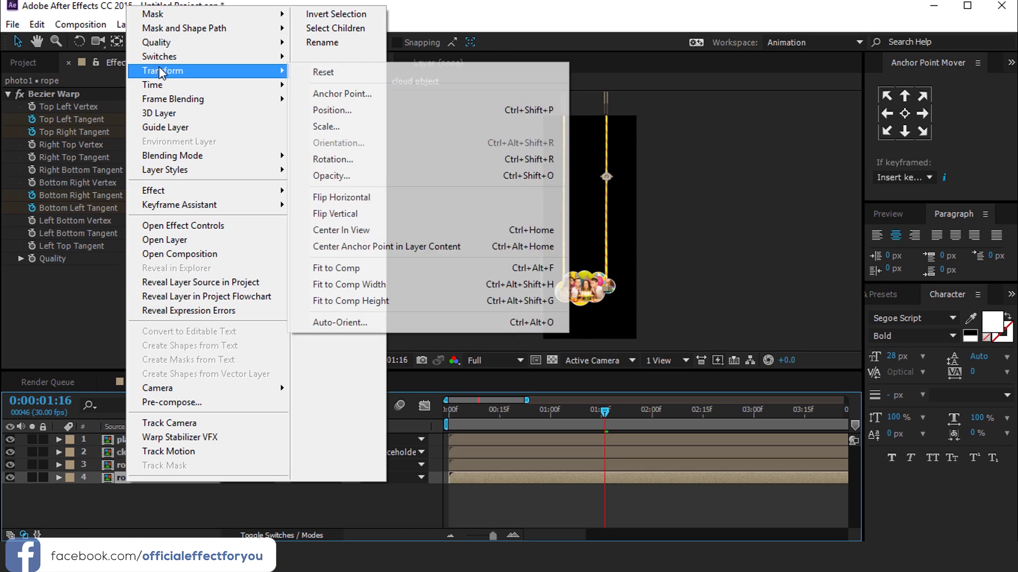
{"action": "left_click", "coordinate": [352, 214]}
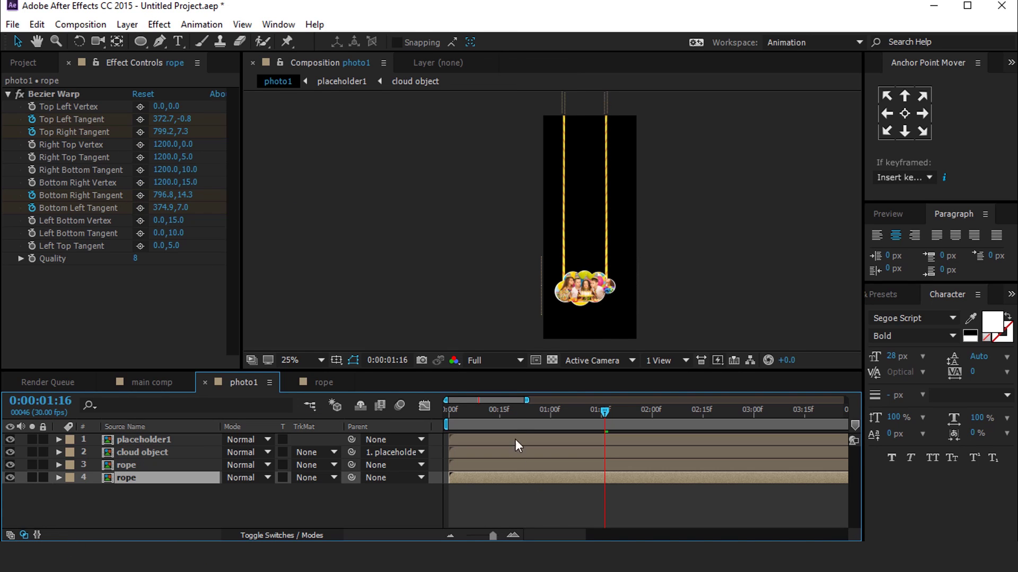
{"action": "left_click_drag", "start_coordinate": [501, 415], "coordinate": [434, 428]}
{"action": "key", "text": "space"}
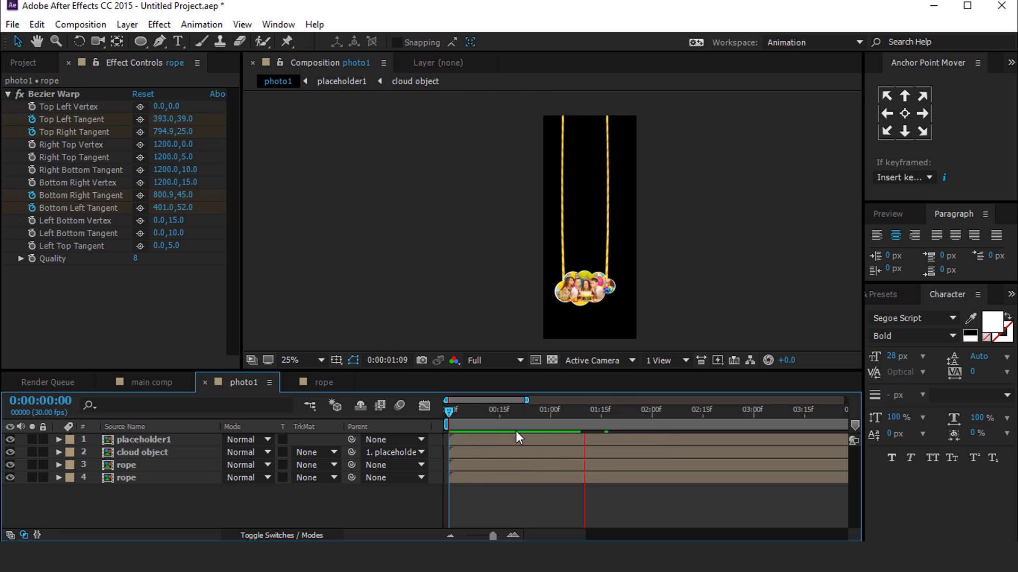
- Preview the ropes, reveal the second rope layer's keyframes, and delete its third and fourth sets of tangent keyframes
{"action": "left_click_drag", "start_coordinate": [532, 415], "coordinate": [435, 426]}
{"action": "key", "text": "space"}
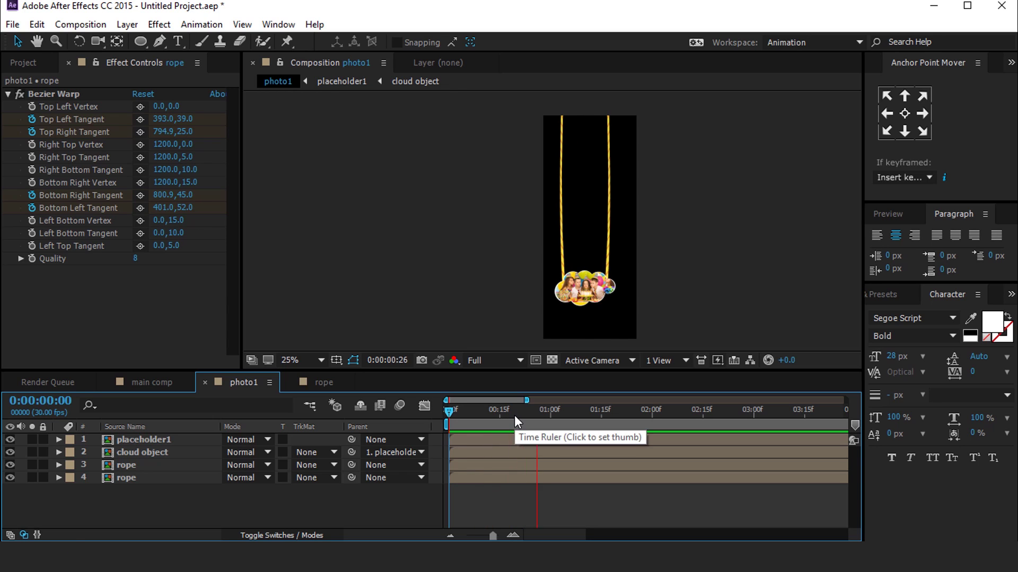
{"action": "left_click", "coordinate": [508, 477]}
{"action": "key", "text": "u"}
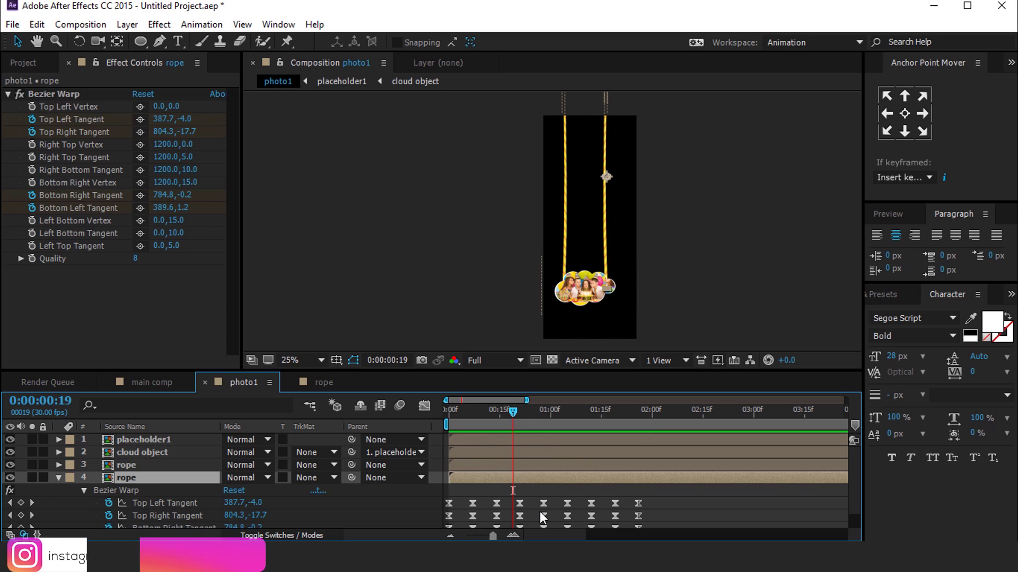
{"action": "scroll", "coordinate": [551, 510], "scroll_direction": "down", "scroll_amount": 1}
{"action": "left_click_drag", "start_coordinate": [455, 409], "coordinate": [477, 413]}
{"action": "left_click", "coordinate": [532, 480]}
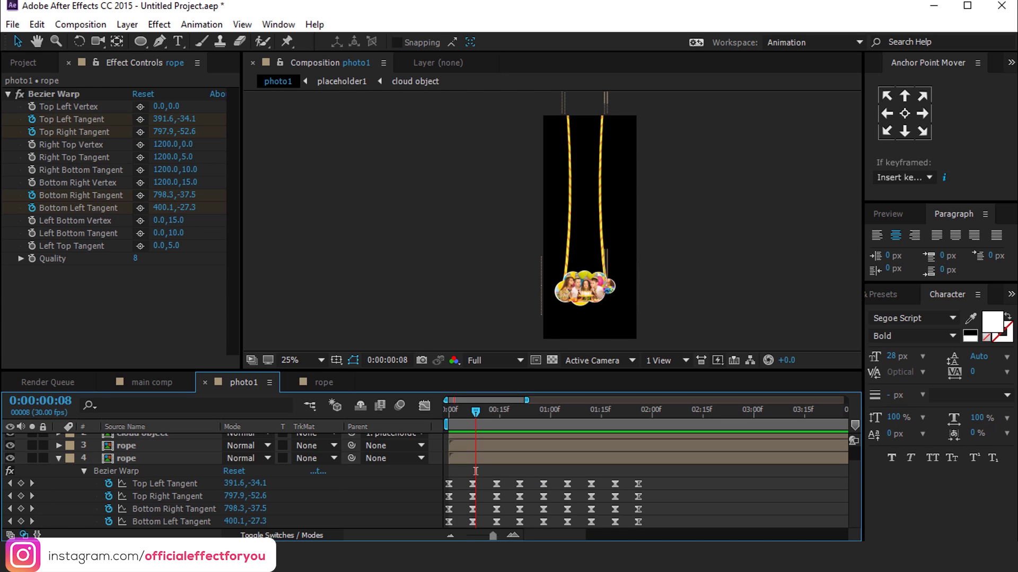
{"action": "left_click_drag", "start_coordinate": [494, 478], "coordinate": [528, 527]}
{"action": "key", "text": "Delete"}
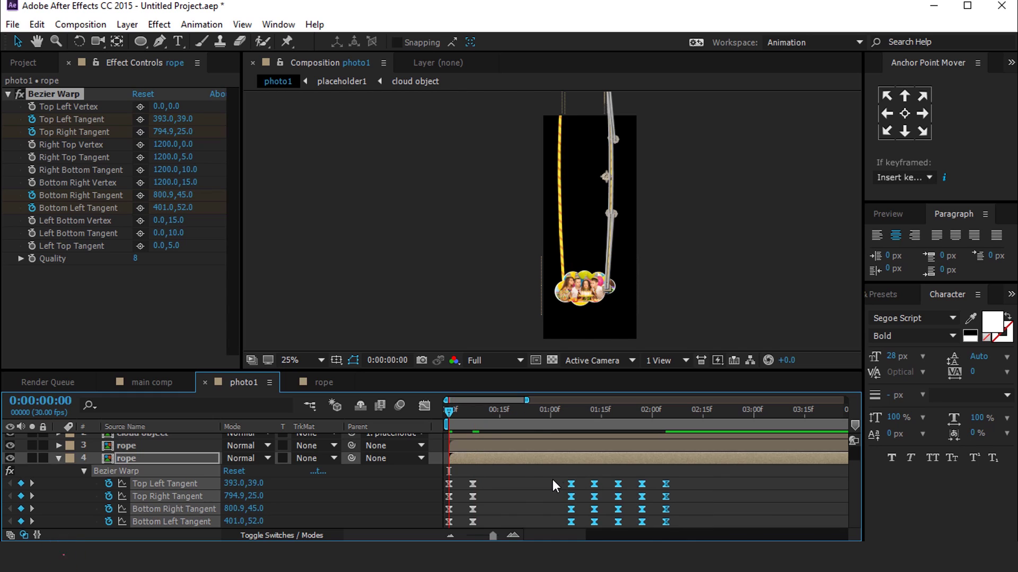
- Move the second rope's later tangent keyframes earlier so they begin at about 0:00:00:15, and preview both ropes from the start
{"action": "left_click_drag", "start_coordinate": [569, 486], "coordinate": [500, 486]}
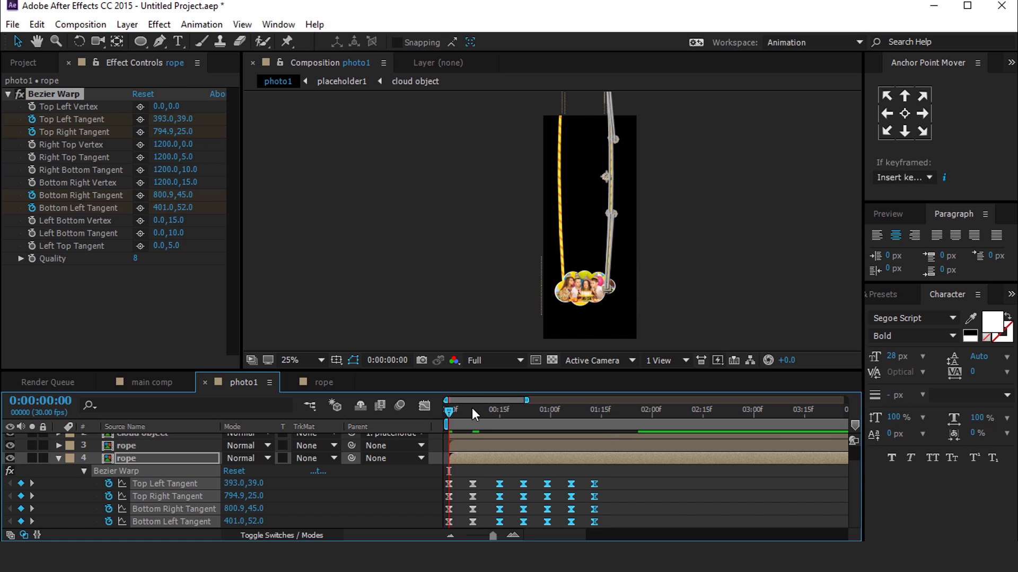
{"action": "left_click_drag", "start_coordinate": [471, 408], "coordinate": [598, 411]}
{"action": "left_click_drag", "start_coordinate": [478, 421], "coordinate": [421, 422]}
{"action": "left_click", "coordinate": [653, 502]}
{"action": "key", "text": "space"}
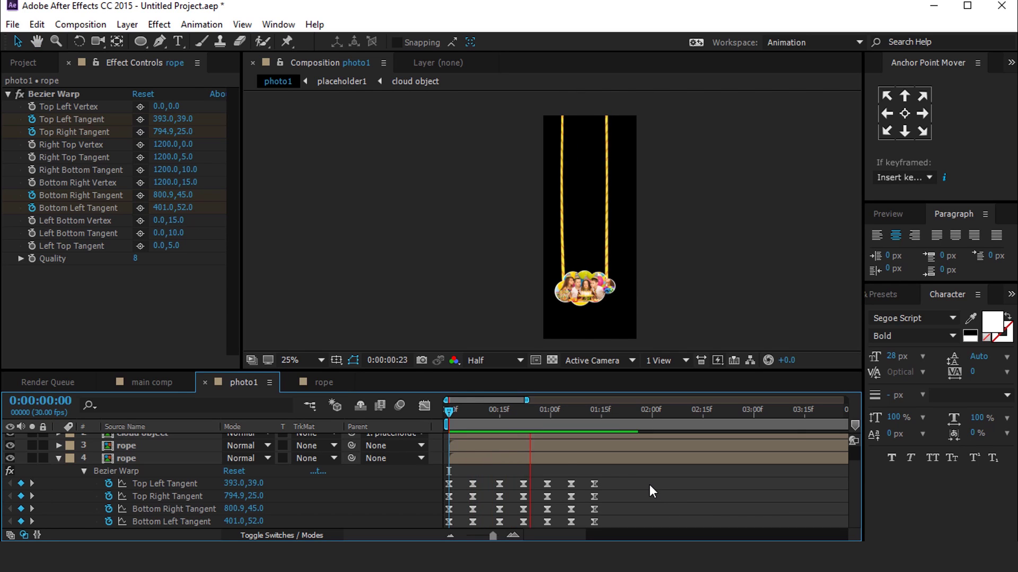
{"action": "left_click", "coordinate": [603, 411]}
{"action": "left_click", "coordinate": [58, 458]}
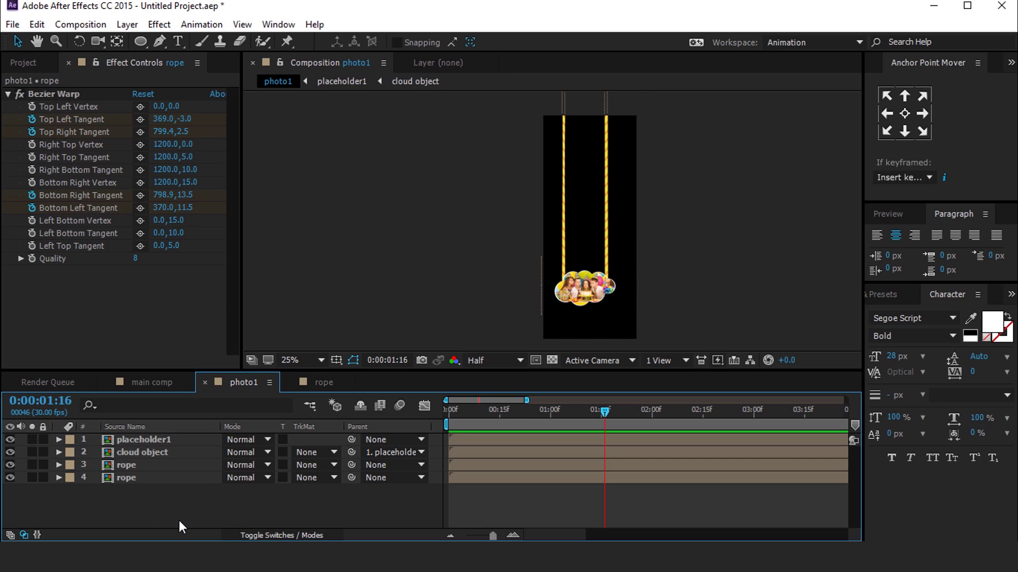
- Parent both rope layers to the placeholder1 layer
{"action": "left_click", "coordinate": [161, 476]}
{"action": "left_click", "coordinate": [142, 466], "text": "shift"}
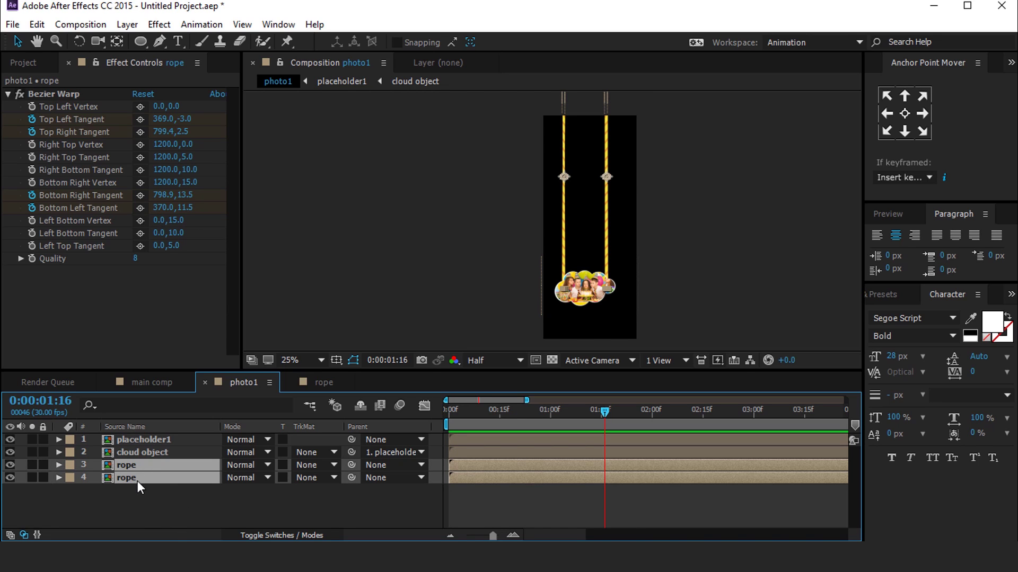
{"action": "left_click_drag", "start_coordinate": [354, 463], "coordinate": [152, 440]}
- Reveal placeholder1's Position and set a keyframe for it at 0:00:00:21
{"action": "left_click", "coordinate": [178, 439]}
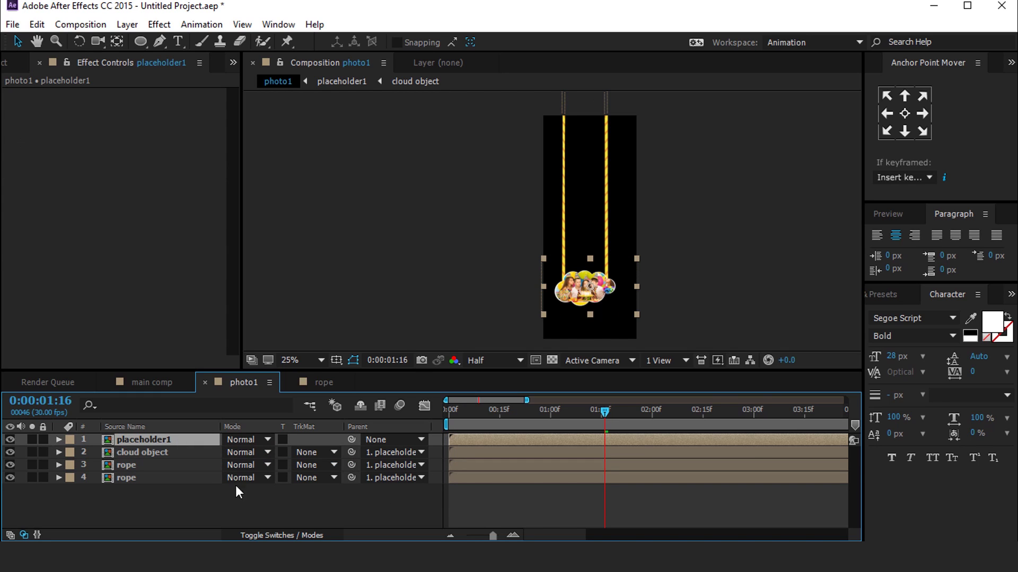
{"action": "key", "text": "p"}
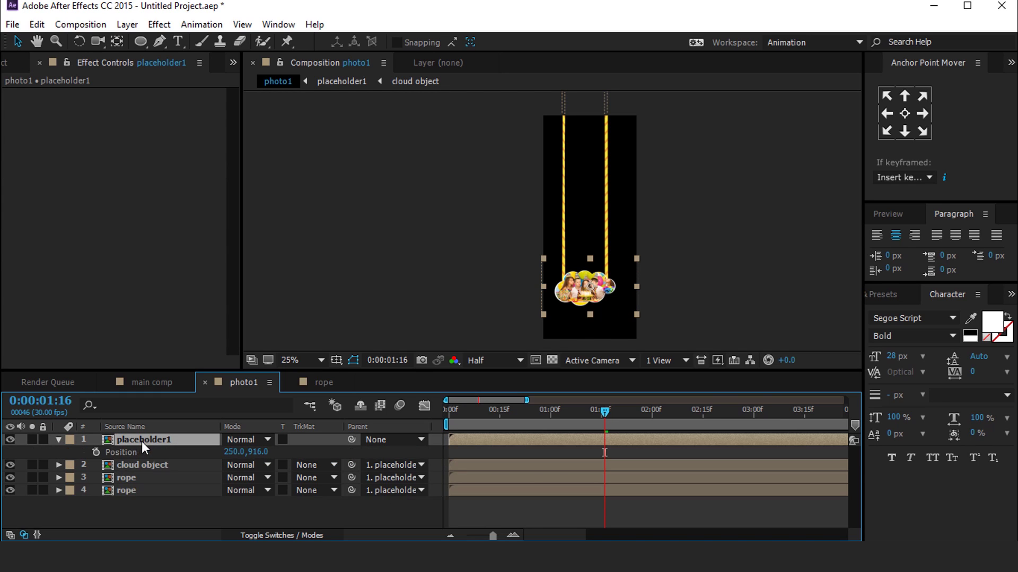
{"action": "key", "text": "minus"}
{"action": "key", "text": "Home"}
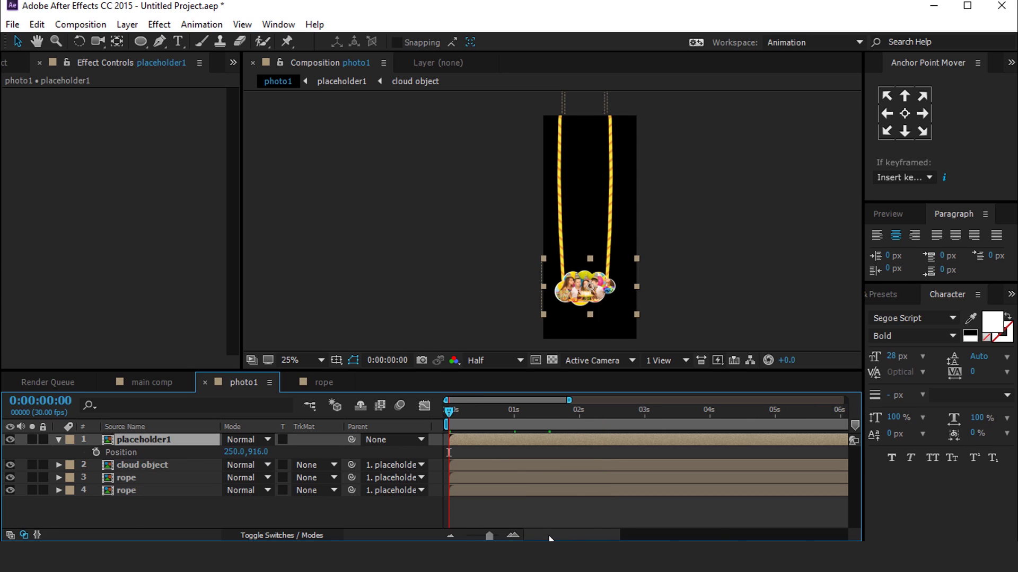
{"action": "left_click_drag", "start_coordinate": [453, 409], "coordinate": [494, 414]}
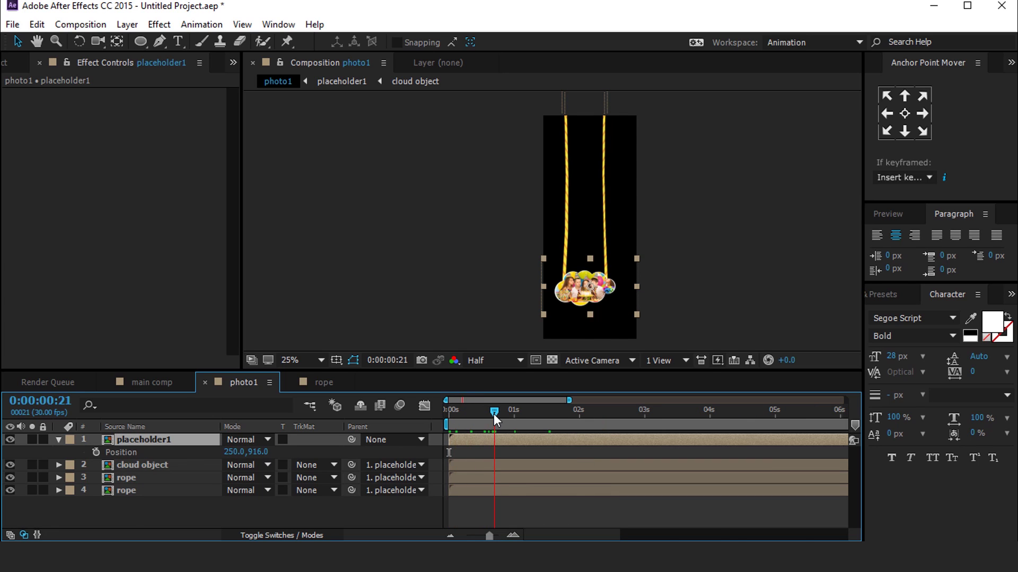
{"action": "left_click", "coordinate": [95, 452]}
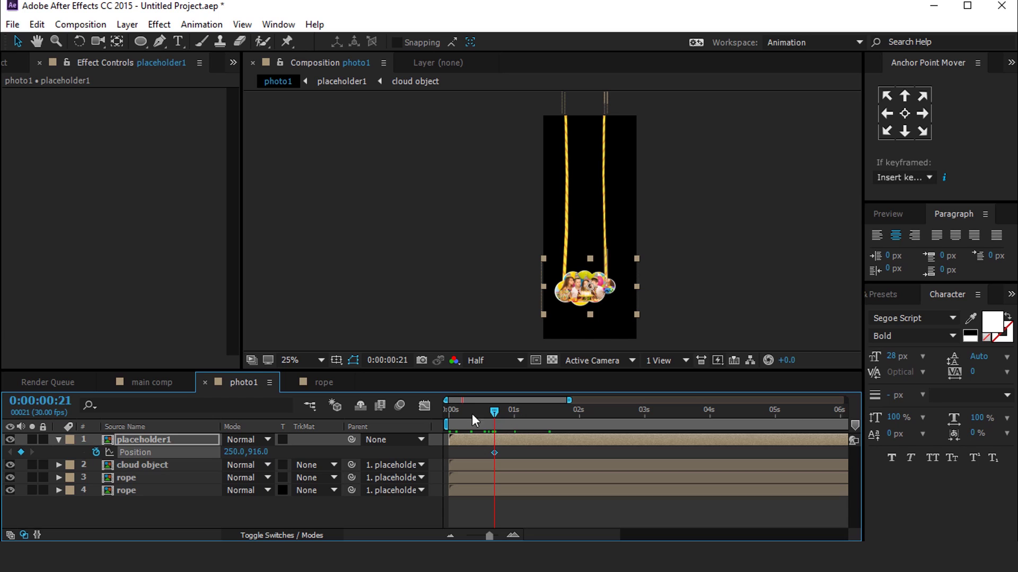
- At the start of the composition, move placeholder1 up above the frame to 250.0,-212.0, and preview the drop-in
{"action": "left_click_drag", "start_coordinate": [493, 412], "coordinate": [409, 422]}
{"action": "scroll", "coordinate": [603, 247], "scroll_direction": "down", "scroll_amount": 1}
{"action": "left_click_drag", "start_coordinate": [588, 255], "coordinate": [581, 154]}
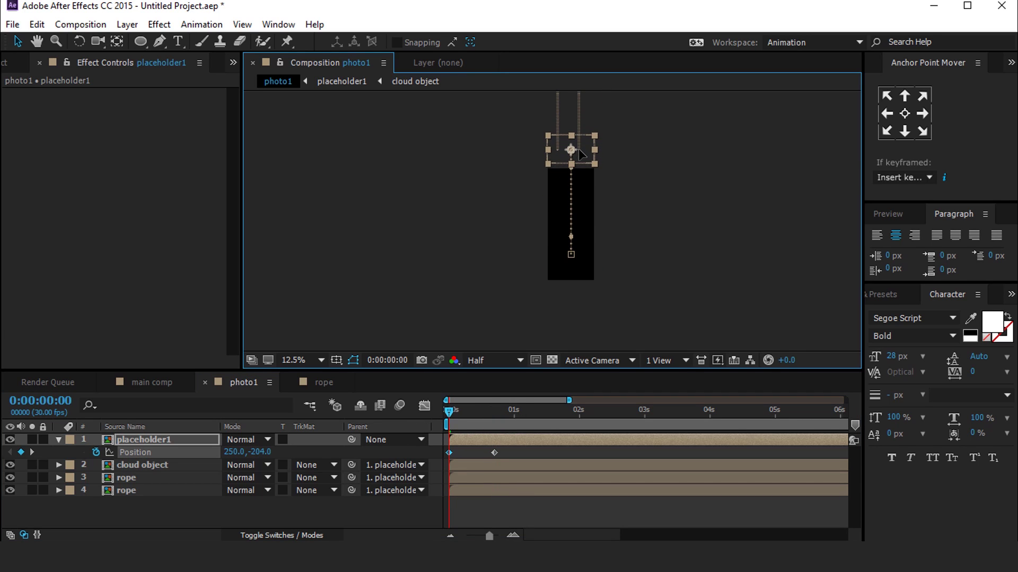
{"action": "key", "text": "period"}
{"action": "key", "text": "space"}
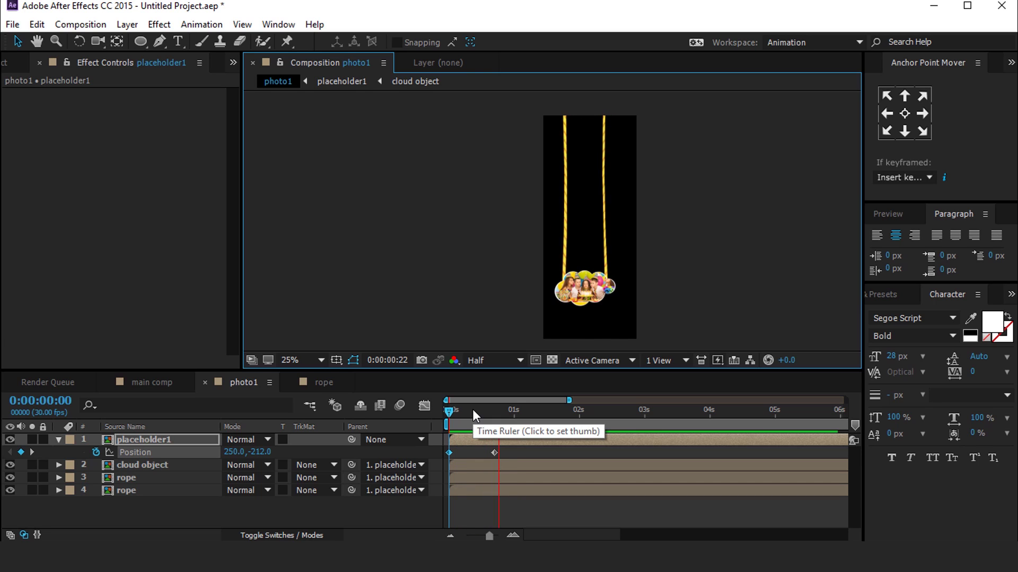
{"action": "left_click_drag", "start_coordinate": [450, 412], "coordinate": [458, 413]}
{"action": "key", "text": "space"}
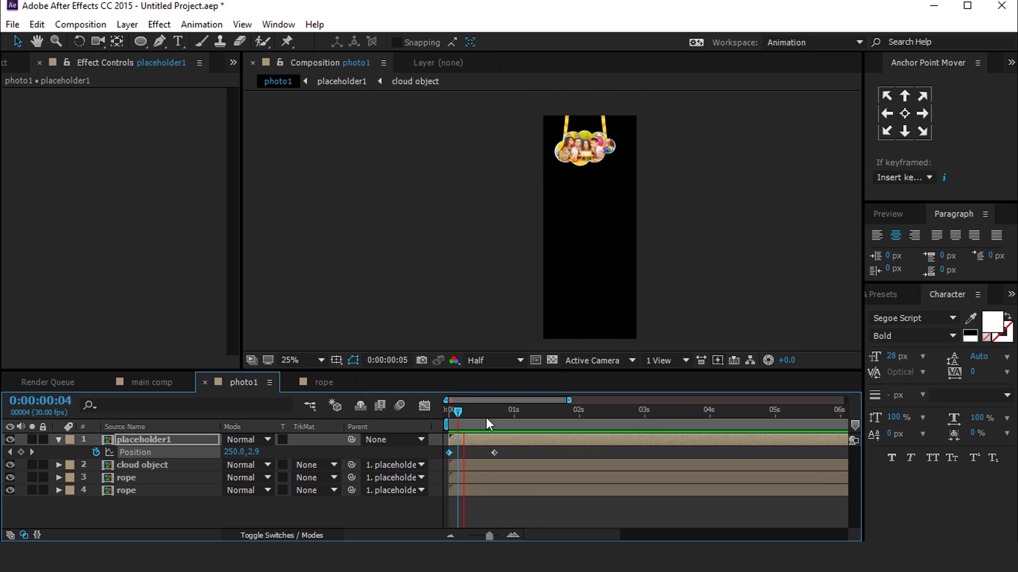
- Apply Easy Ease to both Position keyframes of placeholder1 and preview the eased drop from the start
{"action": "left_click_drag", "start_coordinate": [516, 450], "coordinate": [435, 456]}
{"action": "right_click", "coordinate": [494, 453]}
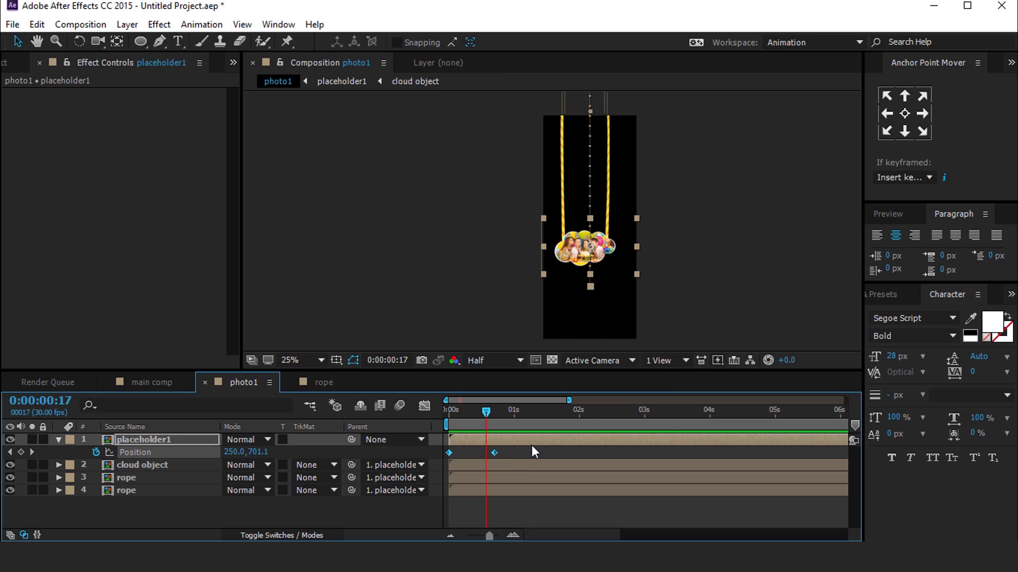
{"action": "mouse_move", "coordinate": [532, 445]}
{"action": "left_click", "coordinate": [695, 342]}
{"action": "left_click", "coordinate": [483, 411]}
{"action": "key", "text": "Home"}
{"action": "key", "text": "space"}
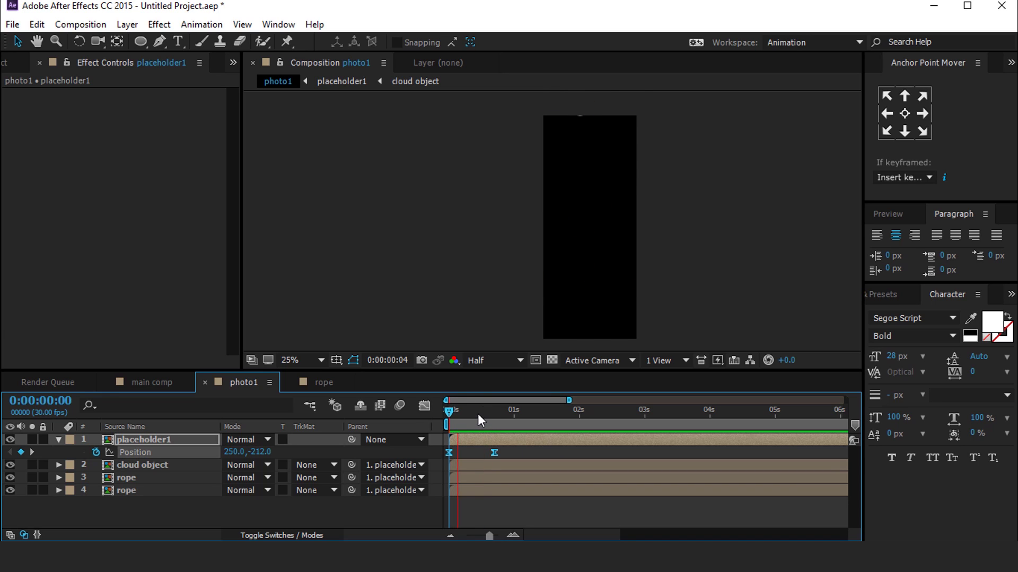
{"action": "left_click", "coordinate": [485, 411]}
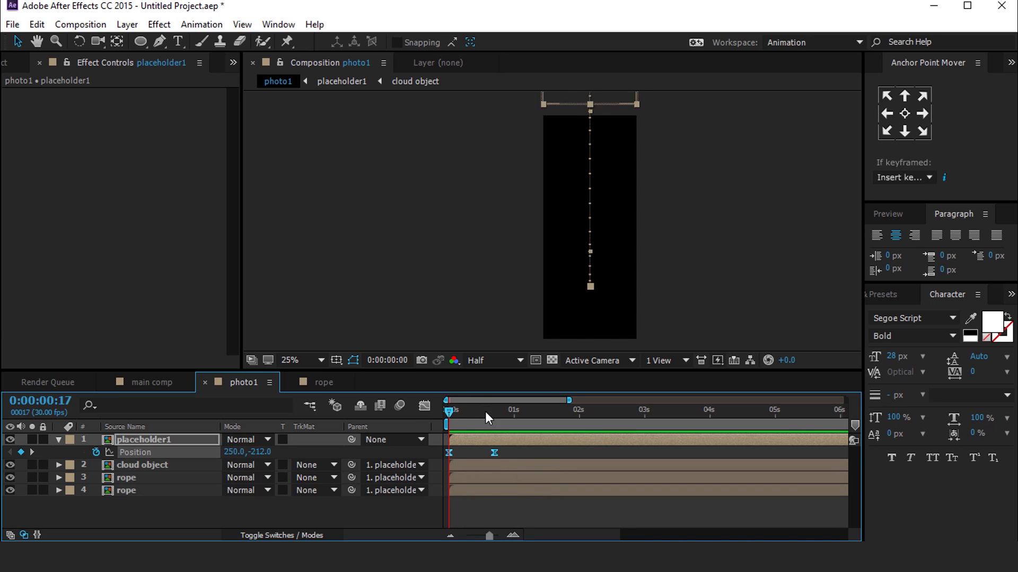
{"action": "left_click", "coordinate": [526, 512]}
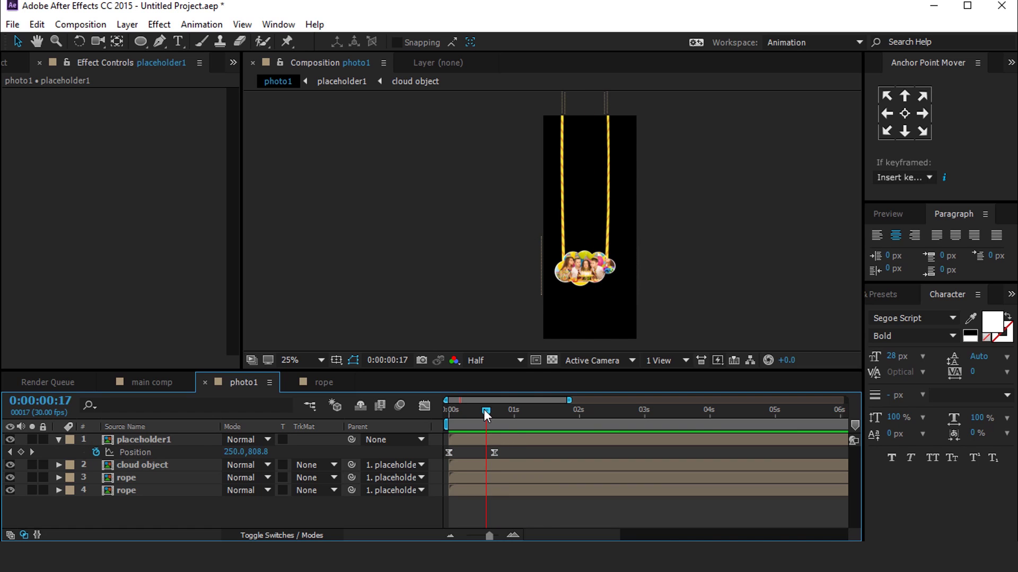
- Copy all of Bounce script.txt from Notepad, paste it as an expression on placeholder1's Position in After Effects, and preview the bounce
{"action": "left_click_drag", "start_coordinate": [488, 410], "coordinate": [493, 410]}
{"action": "key", "text": "alt+Tab"}
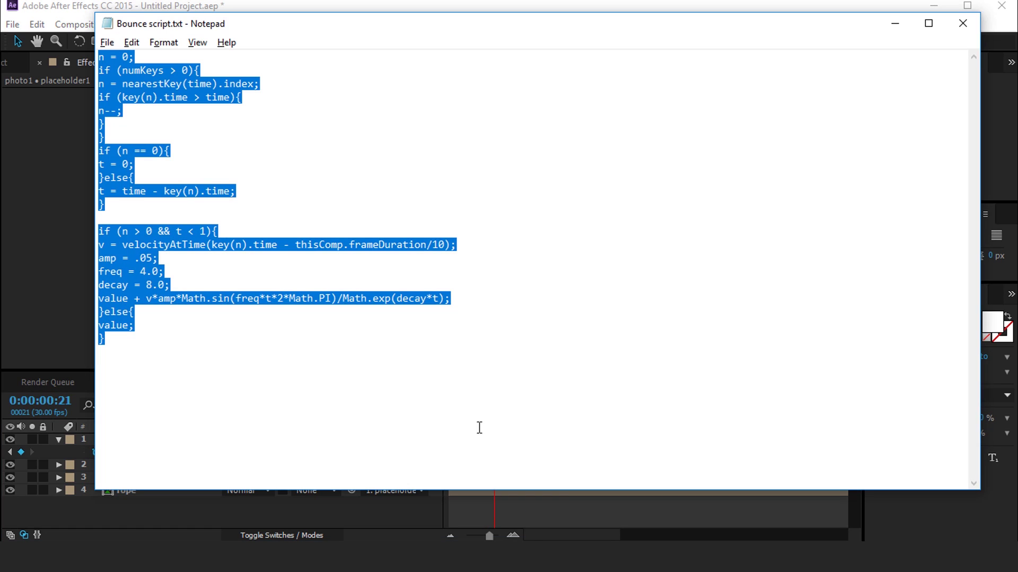
{"action": "left_click_drag", "start_coordinate": [131, 346], "coordinate": [91, 63]}
{"action": "key", "text": "alt+Tab"}
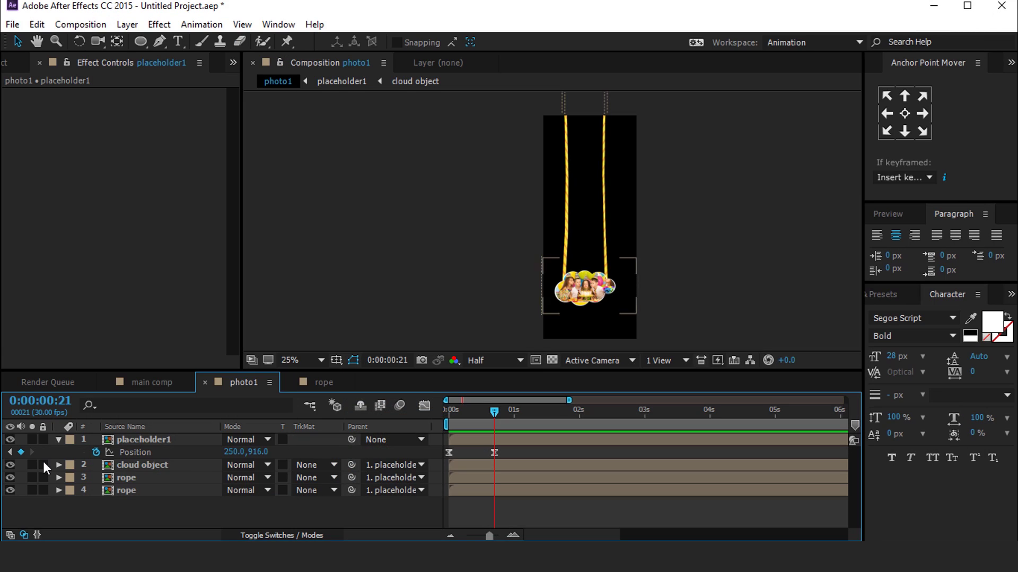
{"action": "left_click", "coordinate": [161, 438]}
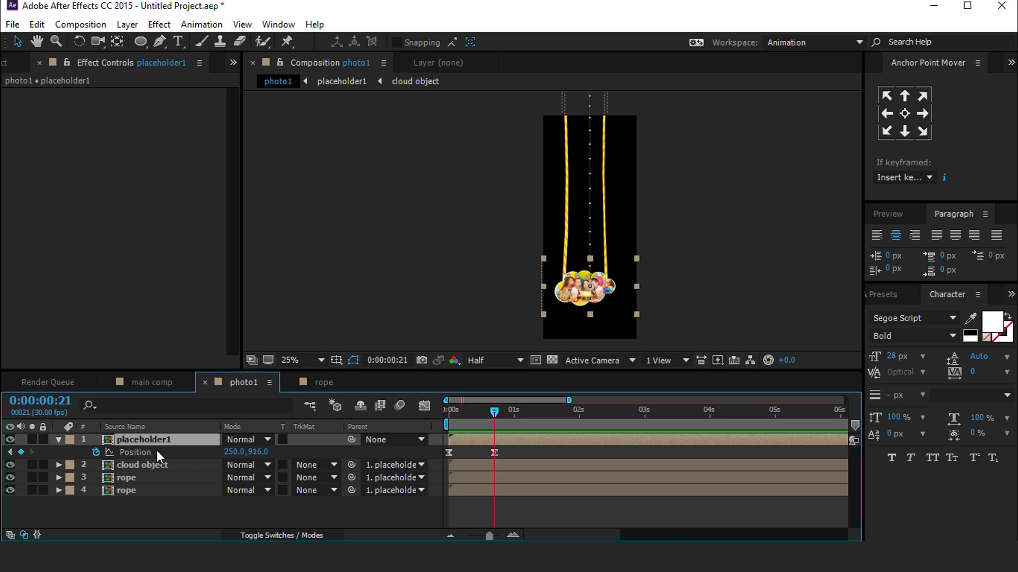
{"action": "left_click", "coordinate": [96, 452], "text": "alt"}
{"action": "key", "text": "ctrl+v"}
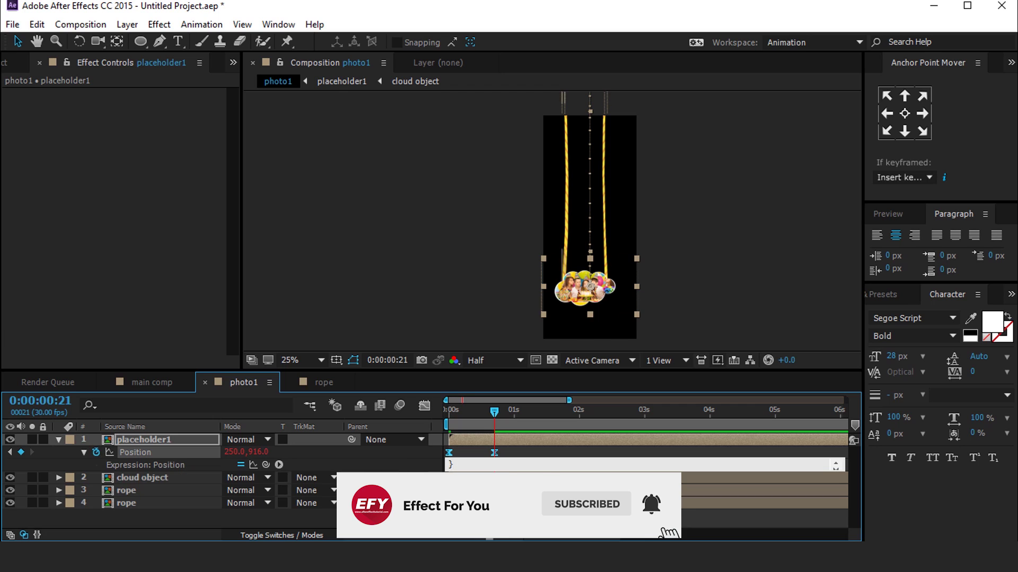
{"action": "left_click_drag", "start_coordinate": [494, 412], "coordinate": [440, 424]}
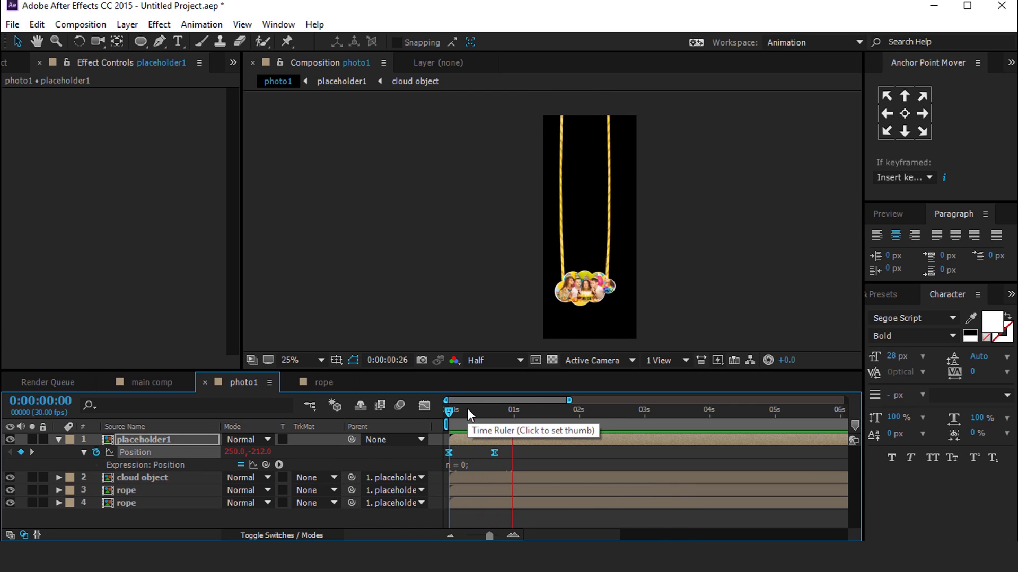
- Examine the amp, freq and decay values in placeholder1's Position expression
{"action": "left_click", "coordinate": [468, 409]}
{"action": "left_click", "coordinate": [489, 467]}
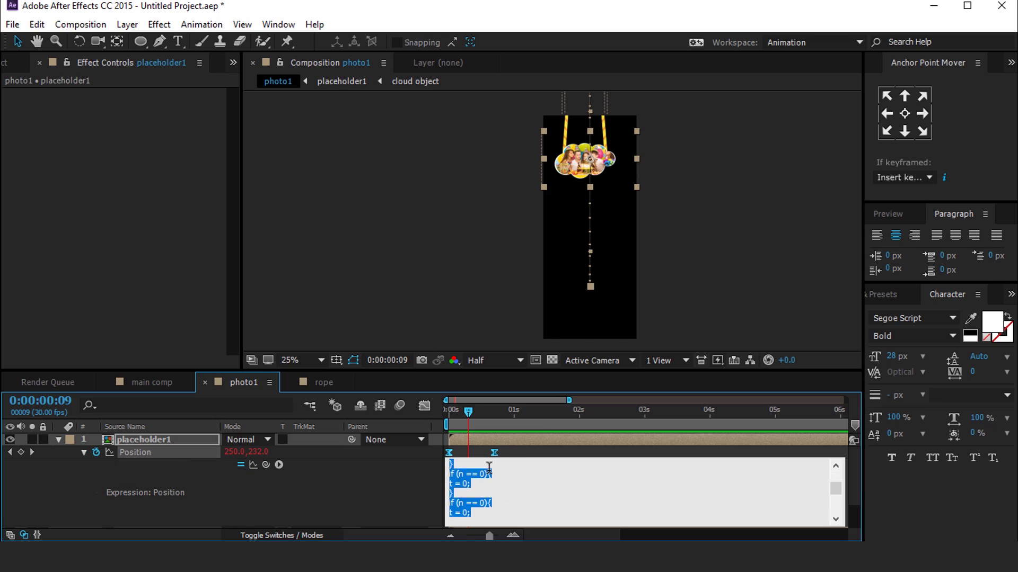
{"action": "scroll", "coordinate": [488, 468], "scroll_direction": "down", "scroll_amount": 4}
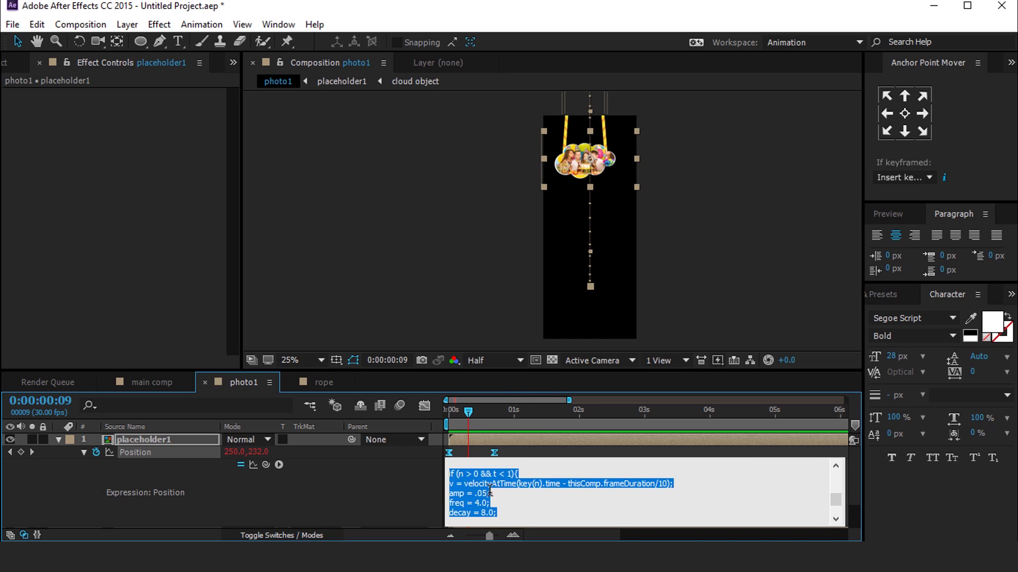
{"action": "left_click", "coordinate": [488, 492]}
{"action": "double_click", "coordinate": [482, 494]}
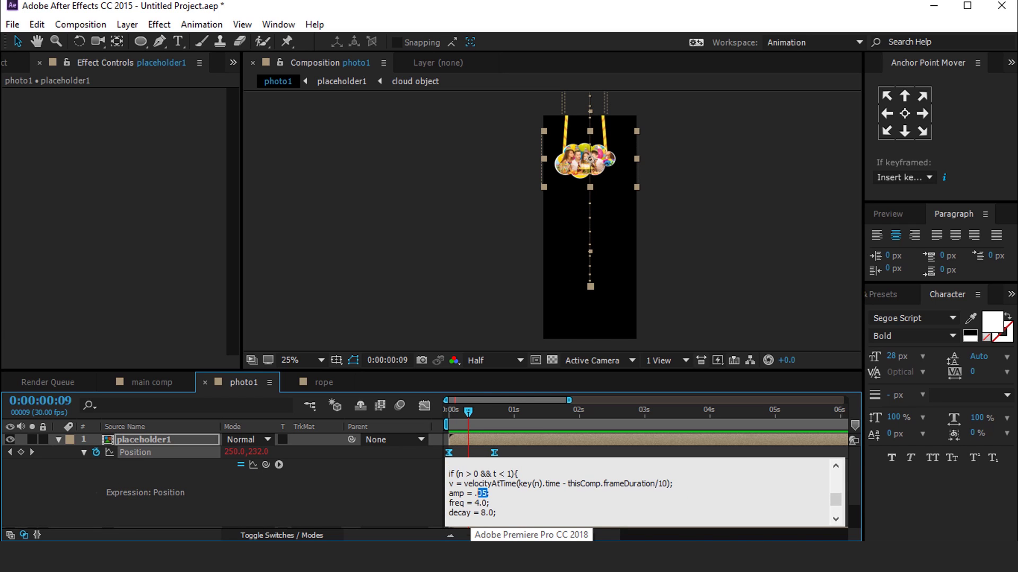
{"action": "left_click", "coordinate": [445, 432]}
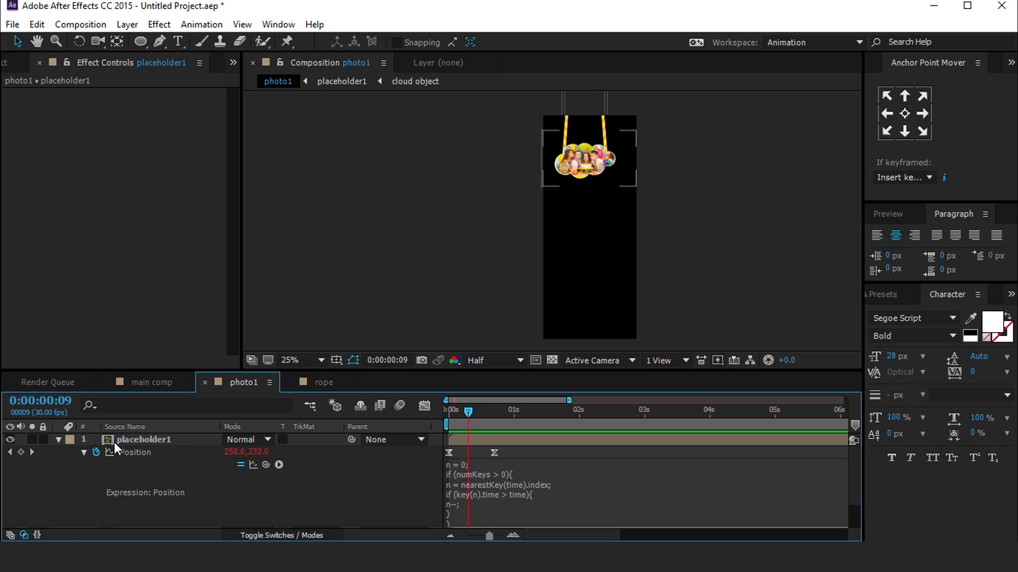
- Collapse the placeholder1 layer's properties and preview the bouncing drop from the start
{"action": "left_click", "coordinate": [59, 440]}
{"action": "left_click_drag", "start_coordinate": [485, 409], "coordinate": [431, 418]}
{"action": "key", "text": "space"}
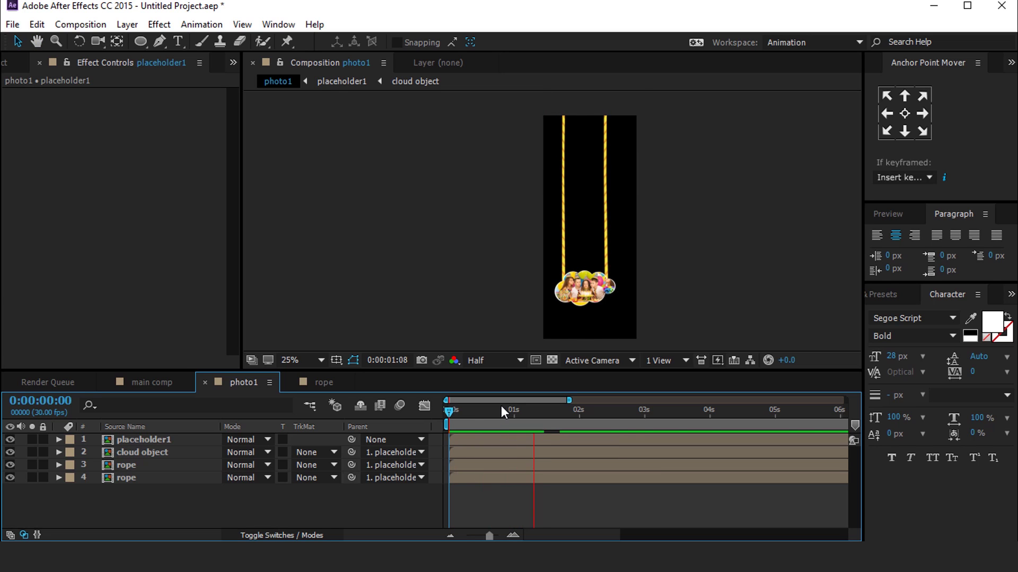
{"action": "left_click", "coordinate": [466, 412]}
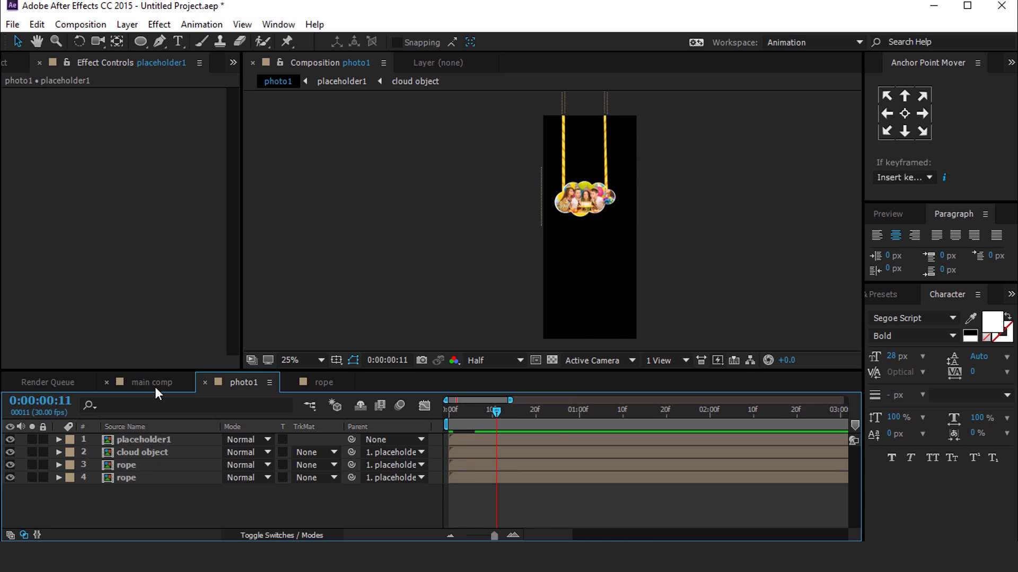
- Add the photo1 composition as a layer in main comp and scrub through its drop-in animation
{"action": "left_click", "coordinate": [155, 387]}
{"action": "left_click", "coordinate": [31, 61]}
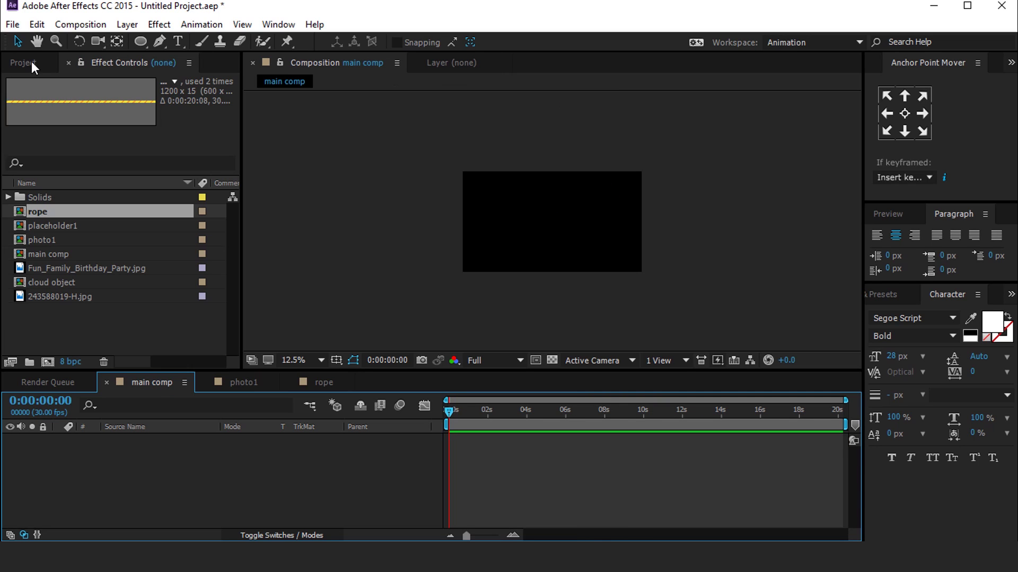
{"action": "left_click", "coordinate": [73, 331]}
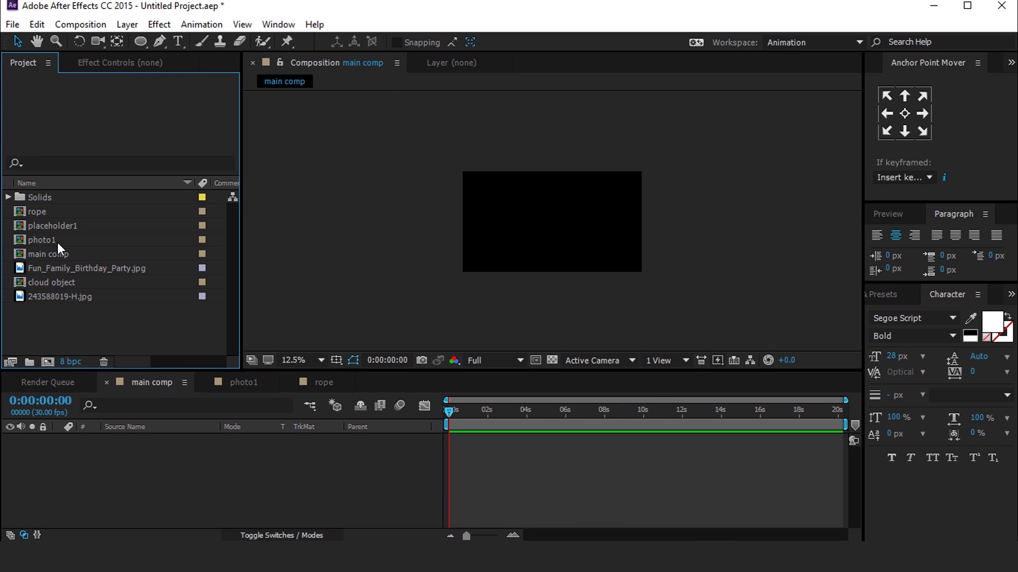
{"action": "left_click", "coordinate": [28, 244]}
{"action": "left_click_drag", "start_coordinate": [45, 240], "coordinate": [132, 453]}
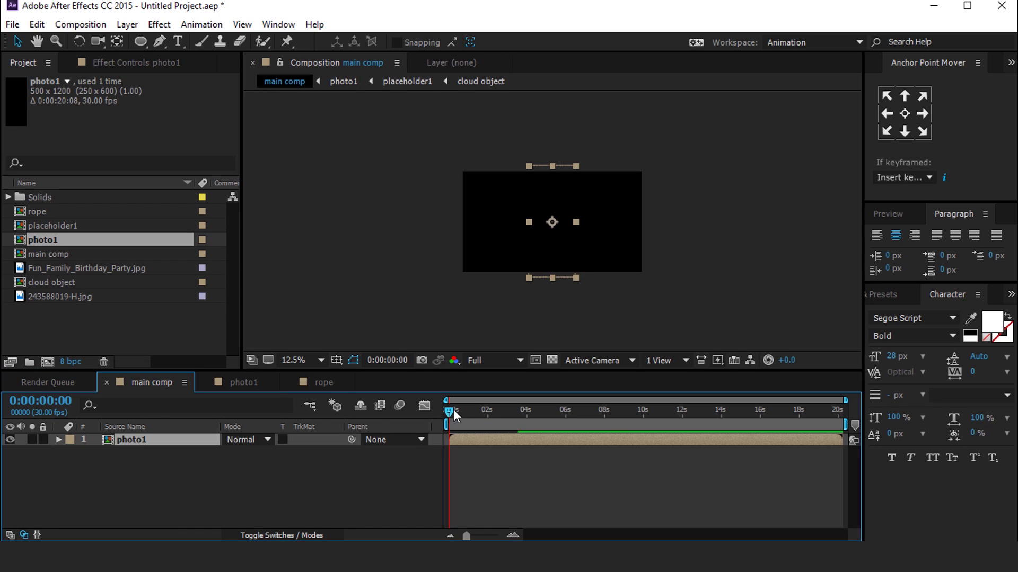
{"action": "left_click_drag", "start_coordinate": [456, 409], "coordinate": [509, 411]}
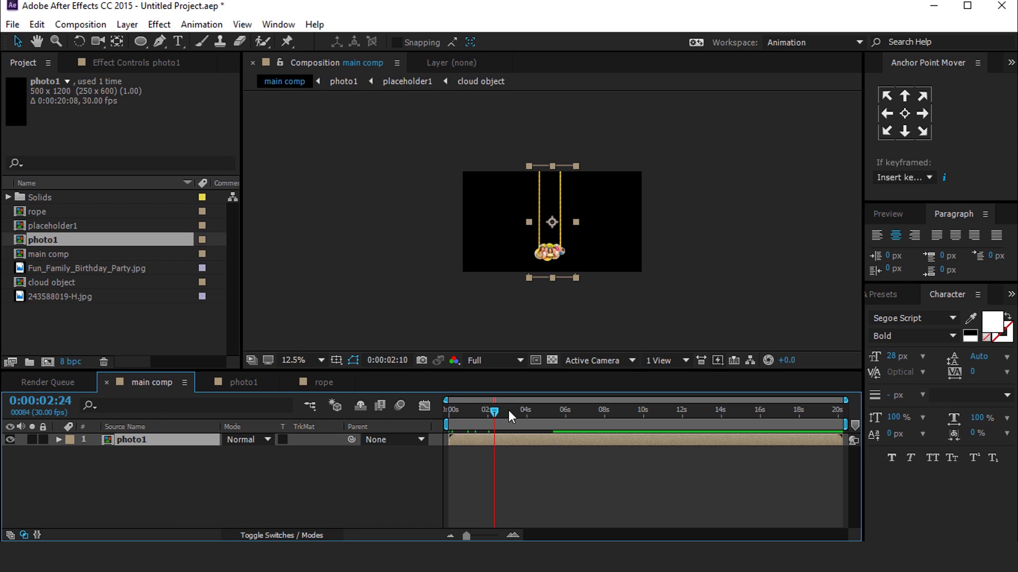
- Duplicate the photo1 composition in the project and name the copy "cloud text"
{"action": "left_click", "coordinate": [425, 464]}
{"action": "key", "text": "period"}
{"action": "left_click_drag", "start_coordinate": [479, 409], "coordinate": [471, 410]}
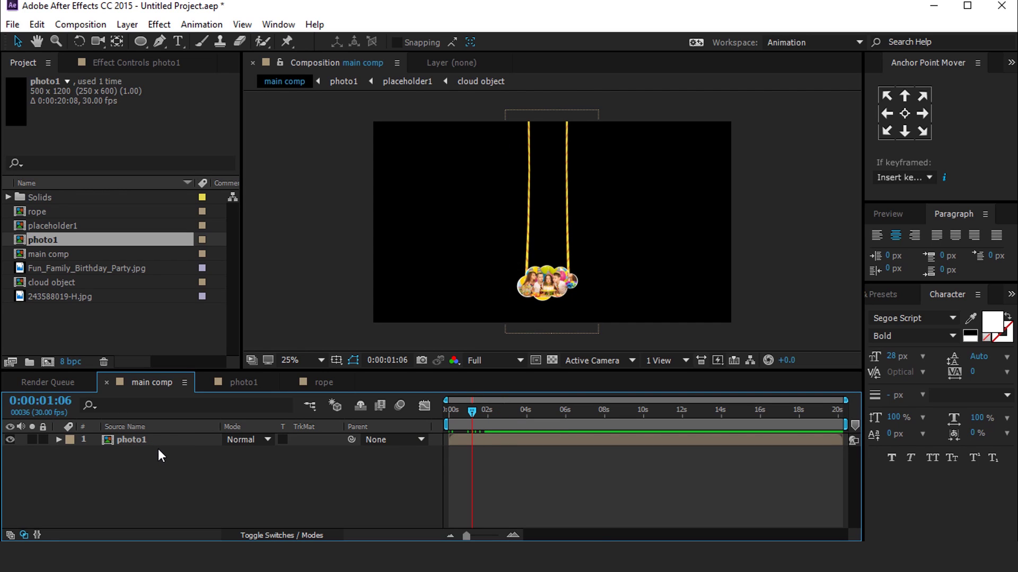
{"action": "left_click", "coordinate": [84, 305]}
{"action": "left_click", "coordinate": [9, 287]}
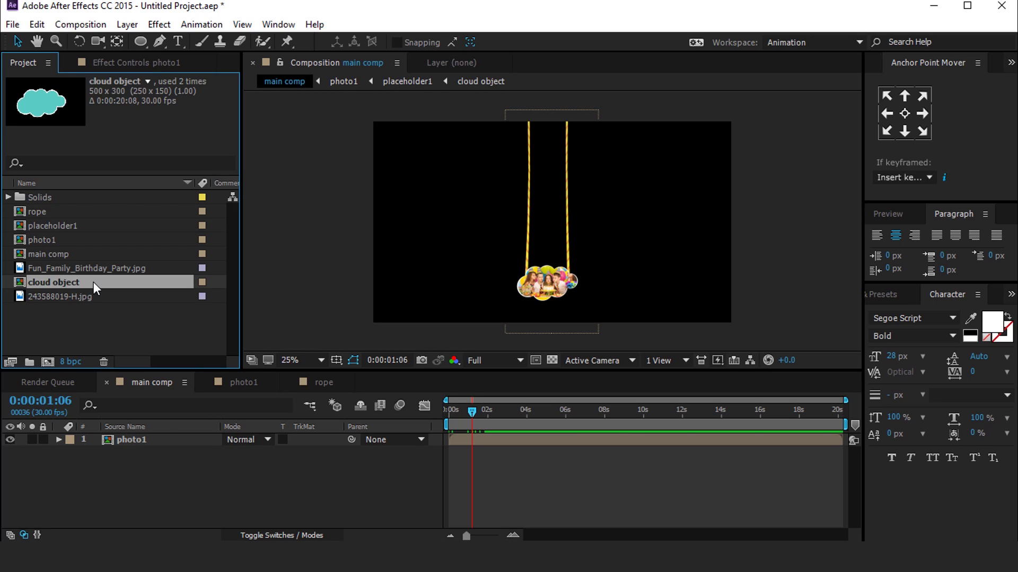
{"action": "left_click", "coordinate": [54, 238]}
{"action": "key", "text": "ctrl+d"}
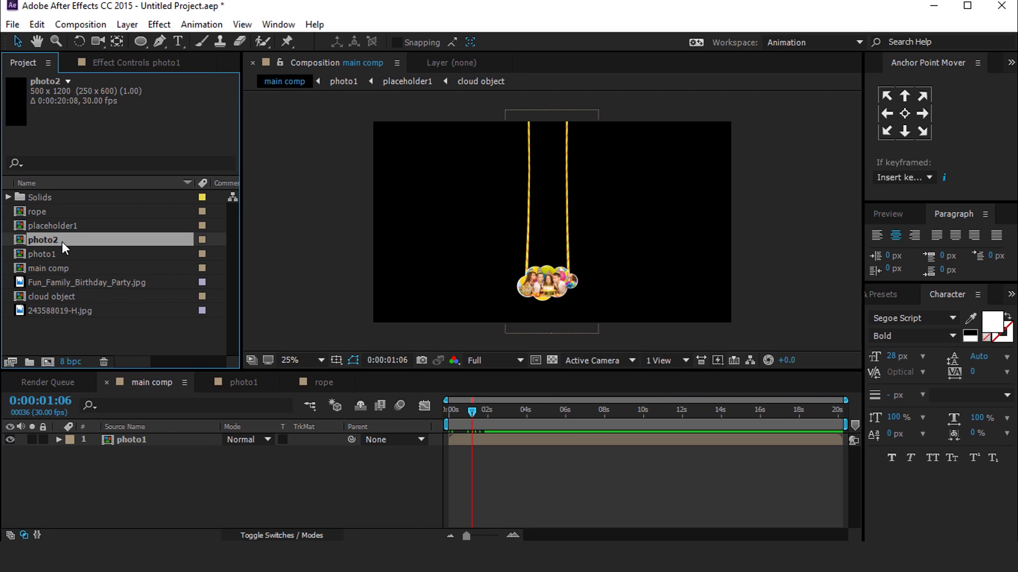
{"action": "key", "text": "Return"}
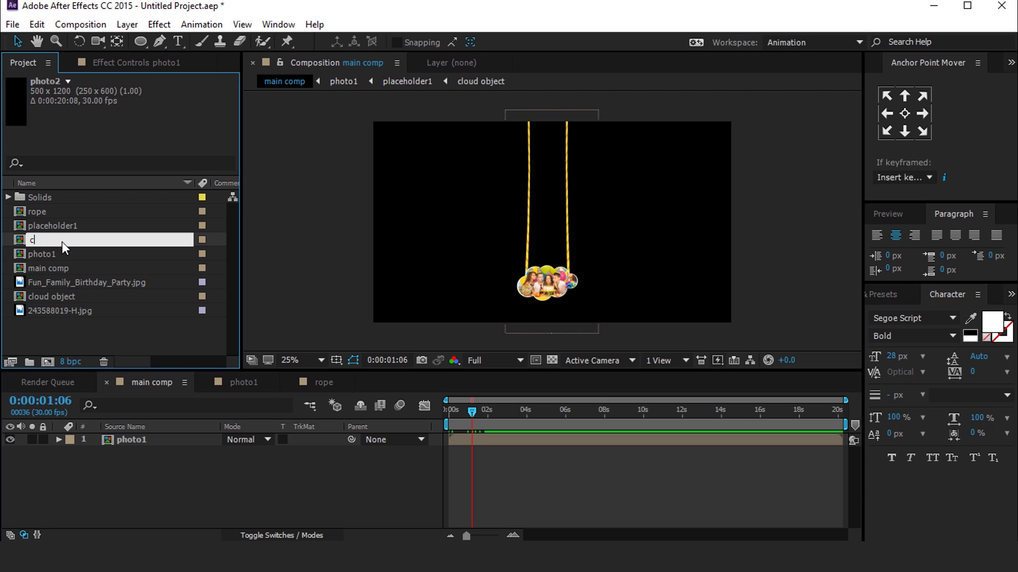
{"action": "type", "text": "cloud text"}
{"action": "key", "text": "Return"}
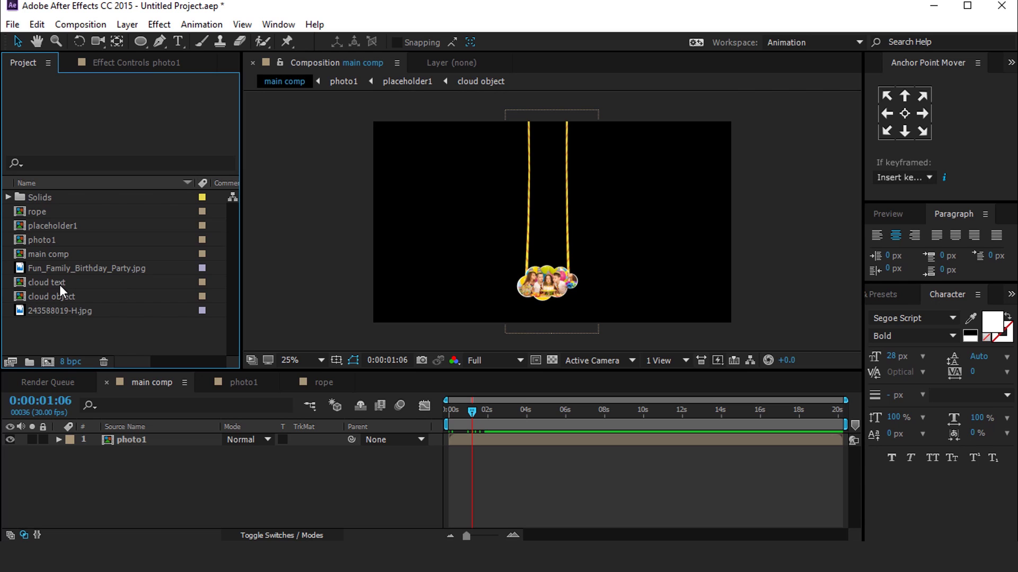
- Open the cloud text composition and hide its placeholder1 layer
{"action": "left_click", "coordinate": [54, 284]}
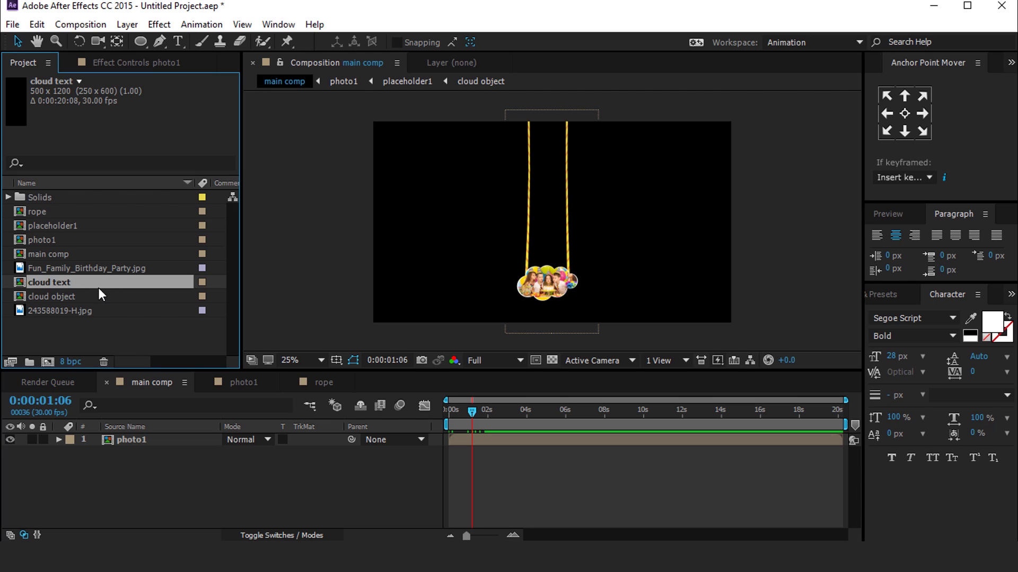
{"action": "double_click", "coordinate": [62, 281]}
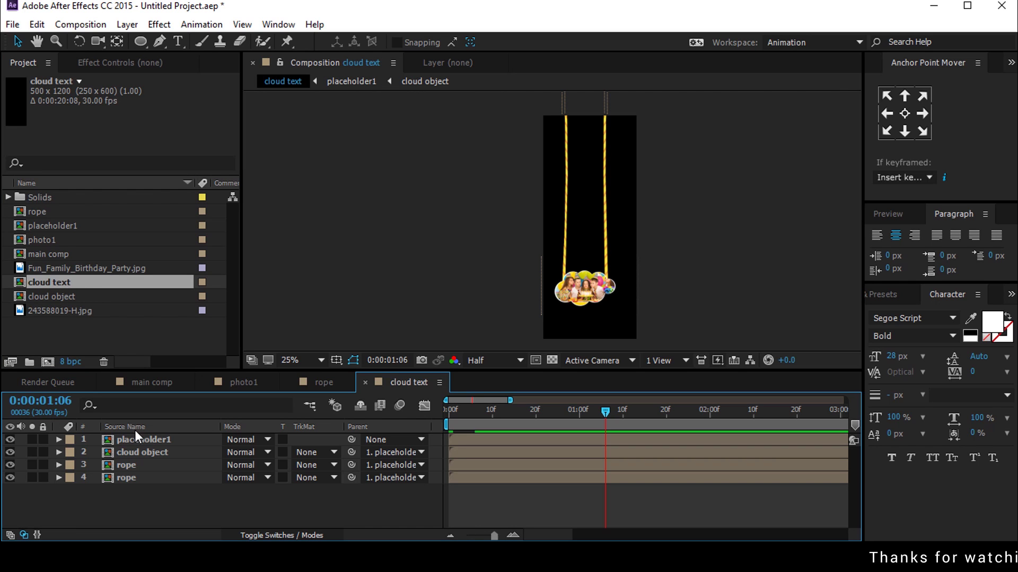
{"action": "left_click", "coordinate": [143, 439]}
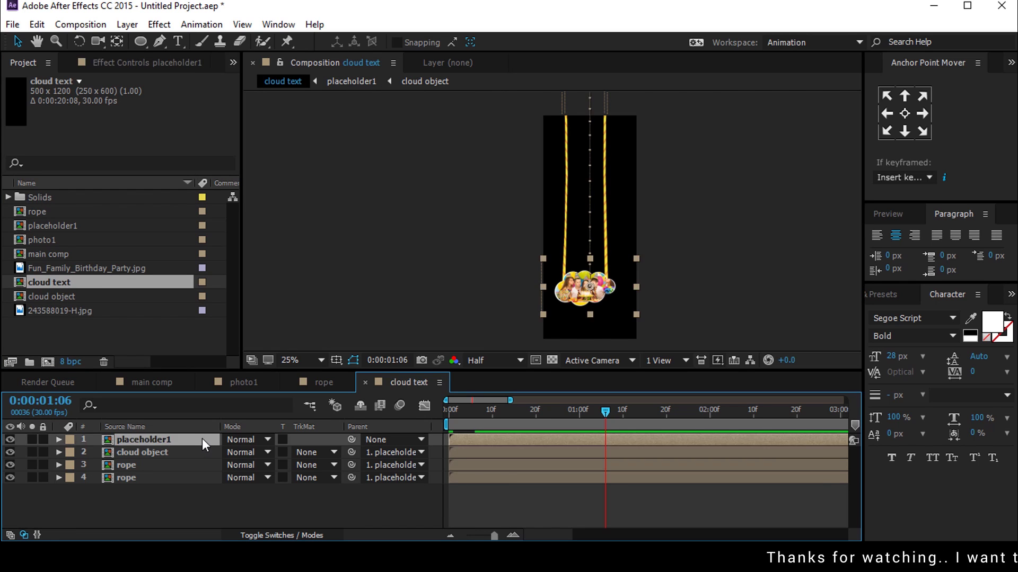
{"action": "left_click", "coordinate": [9, 439]}
{"action": "left_click", "coordinate": [277, 497]}
- Add the white 27 px text "Come Join to My Birthday Party" over the cloud and parent it to the cloud object layer
{"action": "key", "text": "period"}
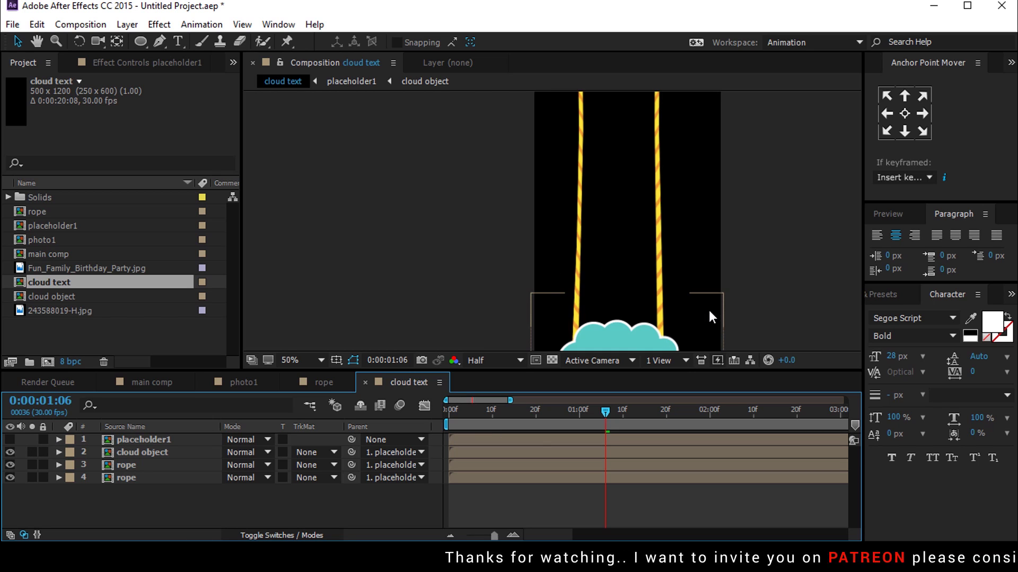
{"action": "key", "text": "h"}
{"action": "left_click_drag", "start_coordinate": [686, 281], "coordinate": [653, 143]}
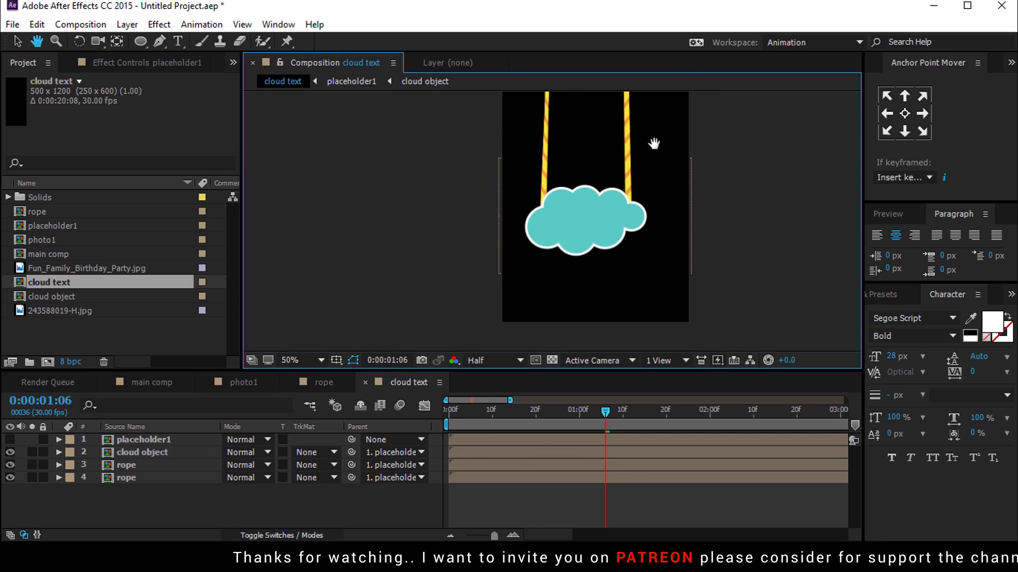
{"action": "key", "text": "v"}
{"action": "left_click", "coordinate": [409, 503]}
{"action": "left_click", "coordinate": [177, 41]}
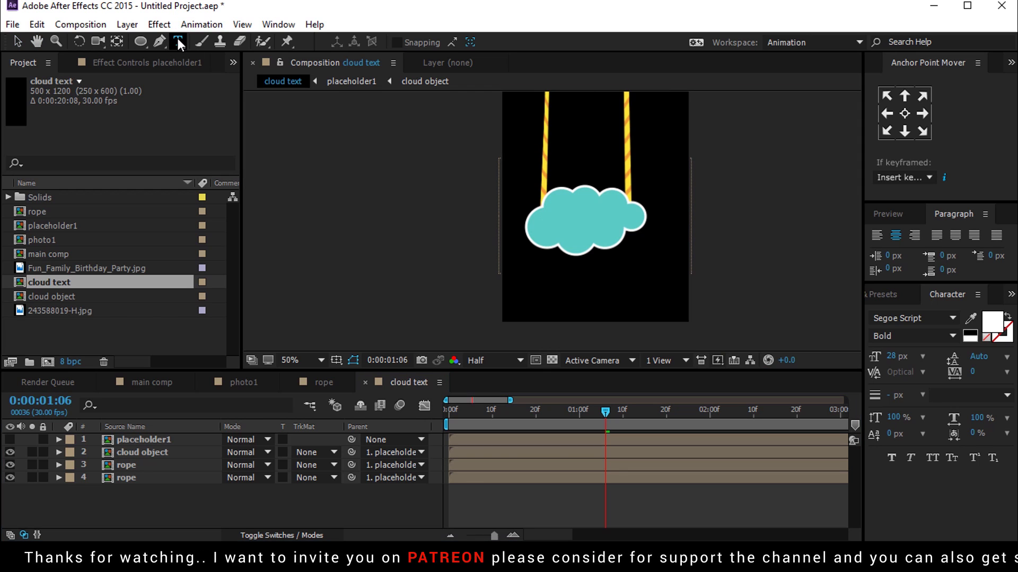
{"action": "left_click", "coordinate": [177, 41]}
{"action": "key", "text": "period"}
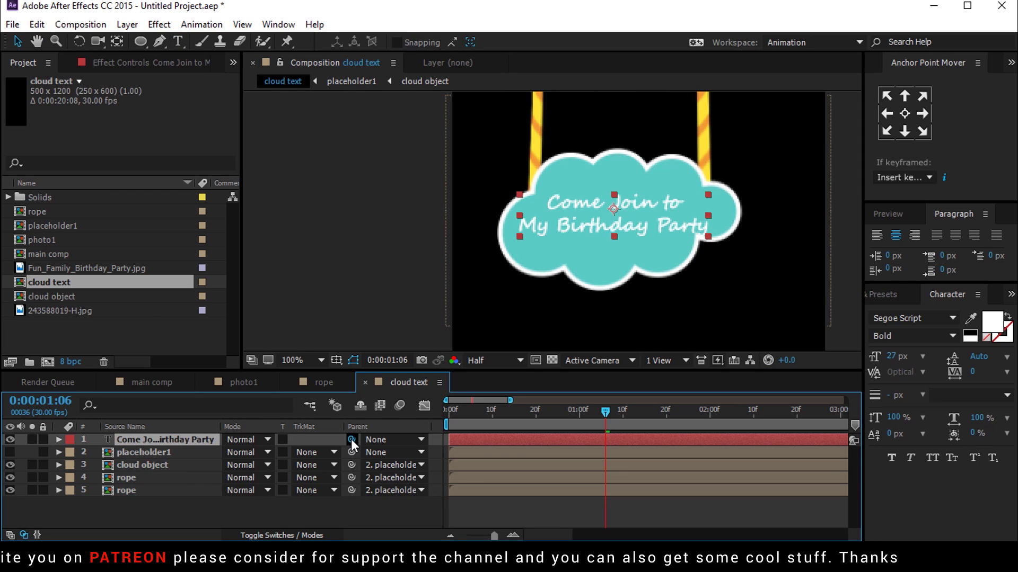
{"action": "left_click_drag", "start_coordinate": [351, 439], "coordinate": [142, 466]}
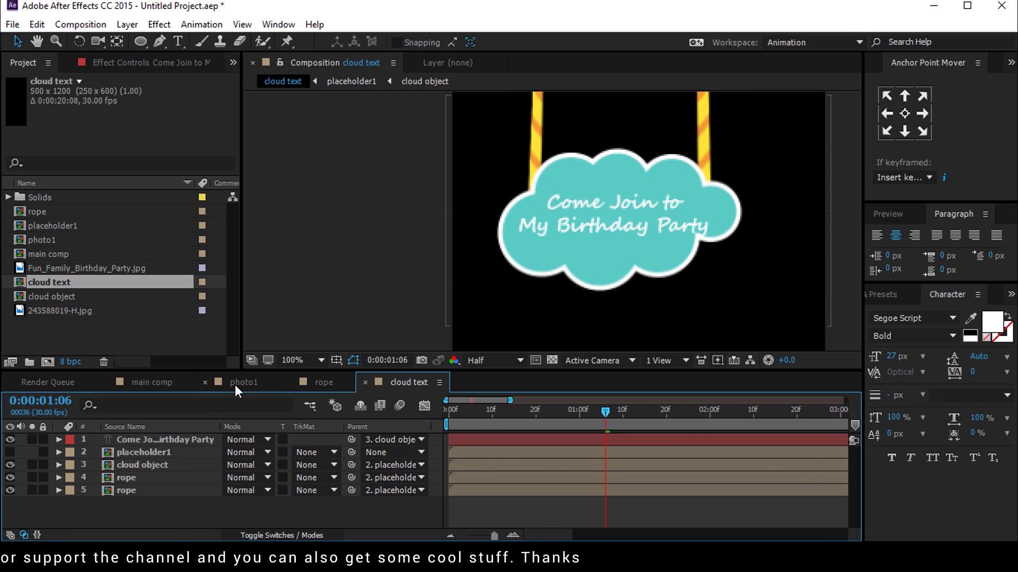
- Return to main comp at 0:00:02:10, add the cloud text composition as a layer, and place it to the right of photo1
{"action": "left_click", "coordinate": [365, 383]}
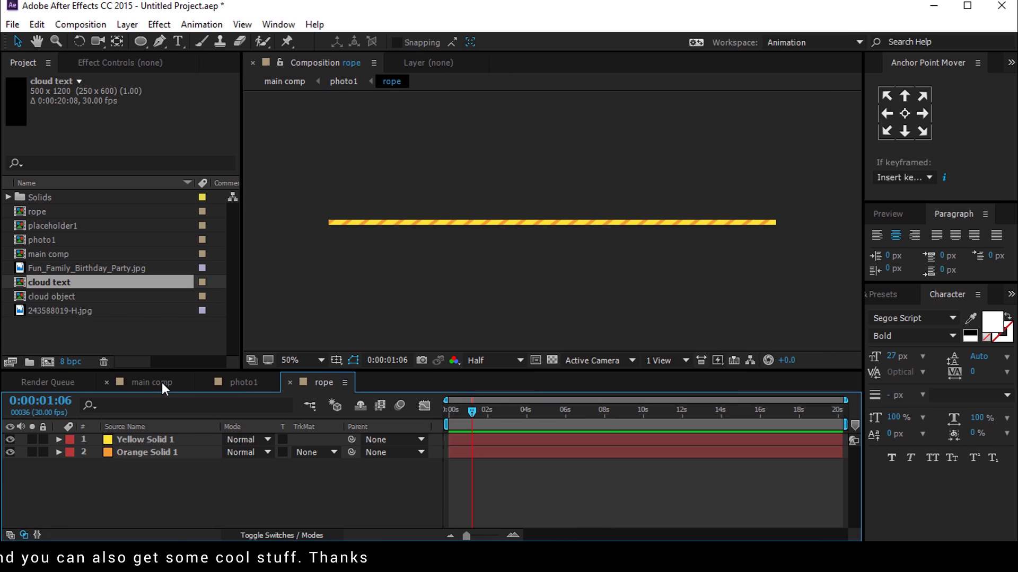
{"action": "left_click", "coordinate": [161, 382]}
{"action": "left_click_drag", "start_coordinate": [469, 409], "coordinate": [492, 409]}
{"action": "left_click_drag", "start_coordinate": [53, 282], "coordinate": [134, 470]}
{"action": "left_click_drag", "start_coordinate": [563, 313], "coordinate": [655, 314]}
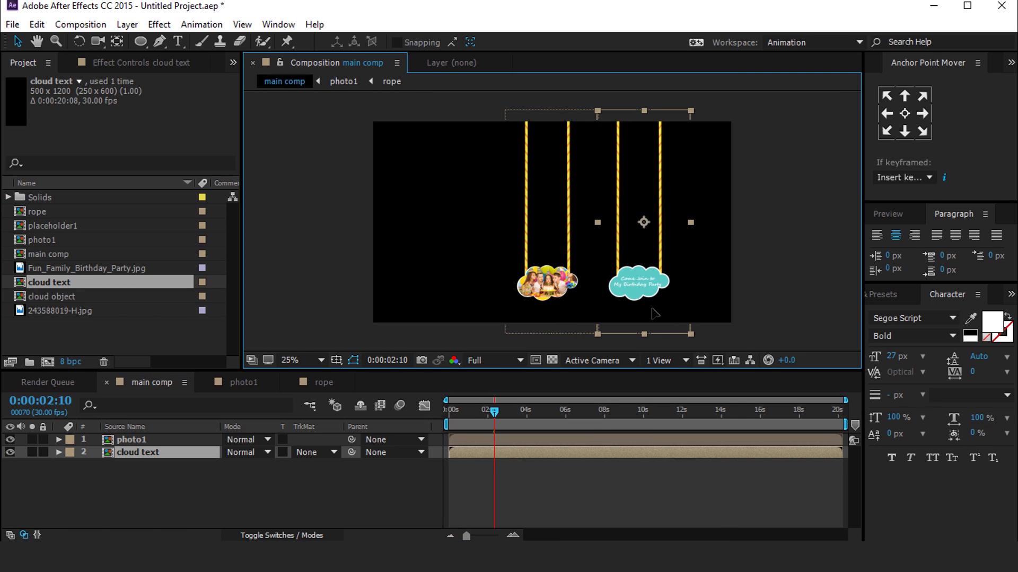
- Preview main comp from the start to check both hanging clouds dropping in together
{"action": "left_click", "coordinate": [624, 489]}
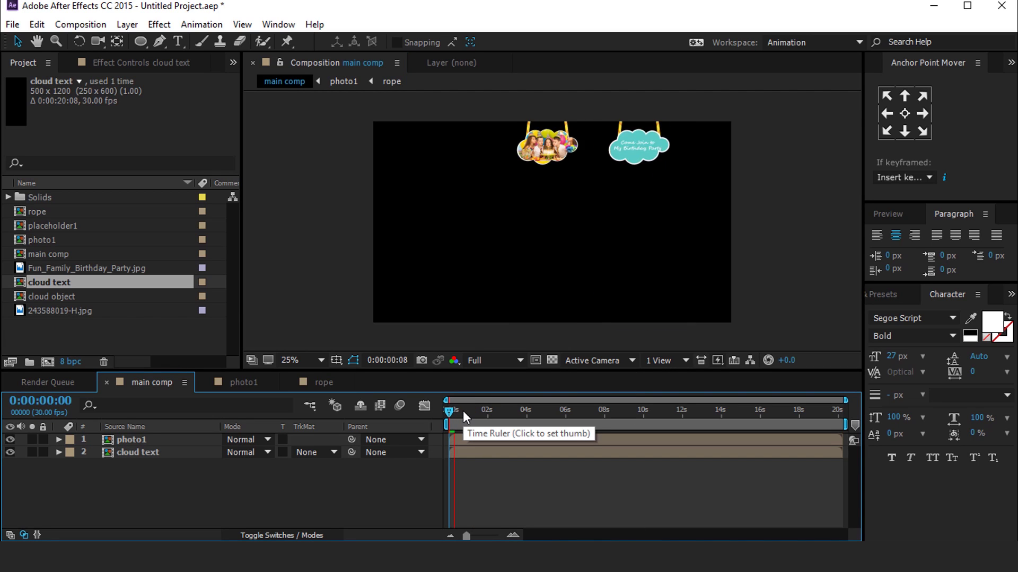
{"action": "left_click_drag", "start_coordinate": [464, 411], "coordinate": [541, 417]}
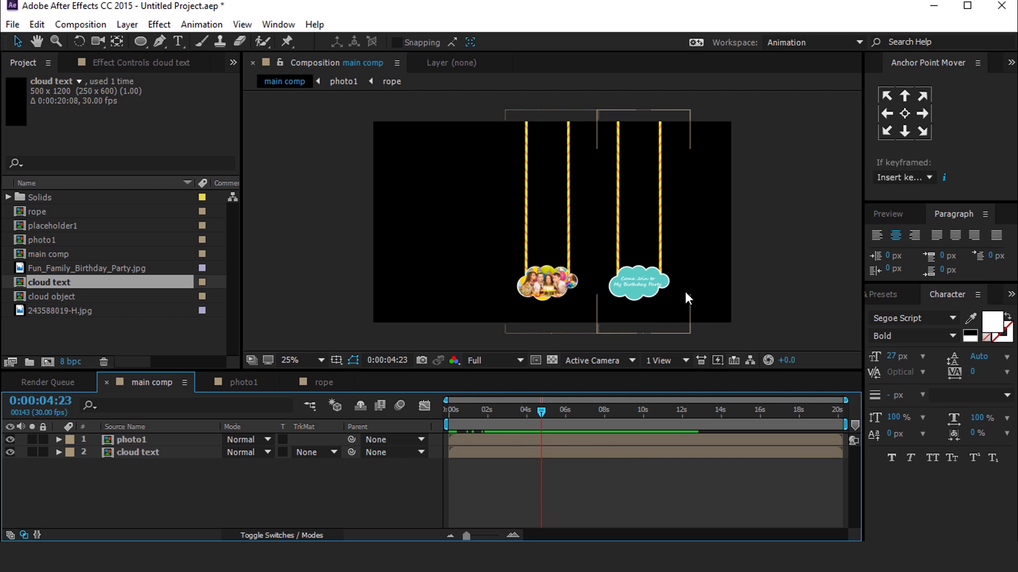
{"action": "left_click", "coordinate": [651, 294]}
{"action": "left_click", "coordinate": [157, 477]}
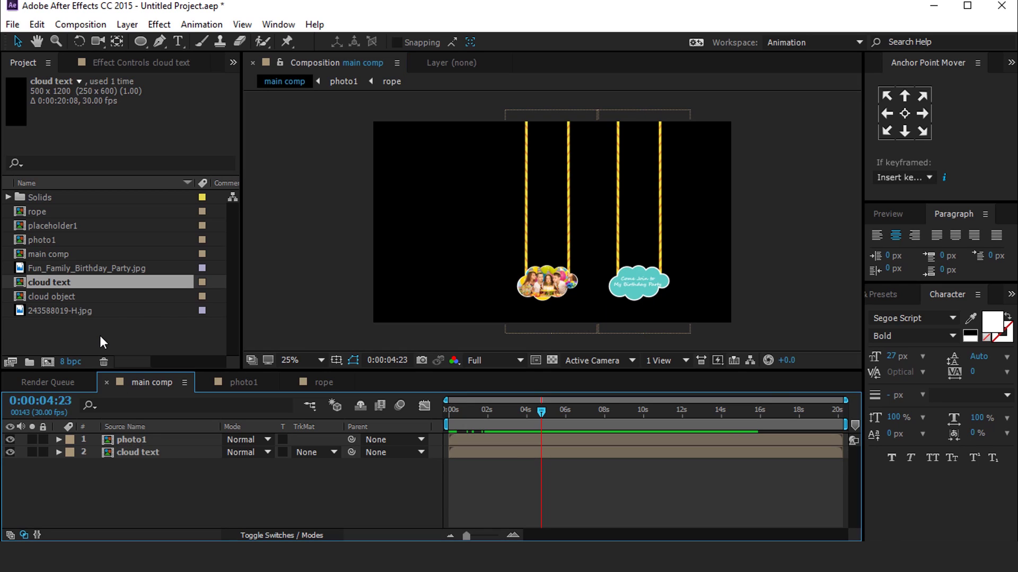
- Duplicate the cloud text composition as "cloud", add it to main comp, and place it to the left of photo1
{"action": "left_click", "coordinate": [93, 323]}
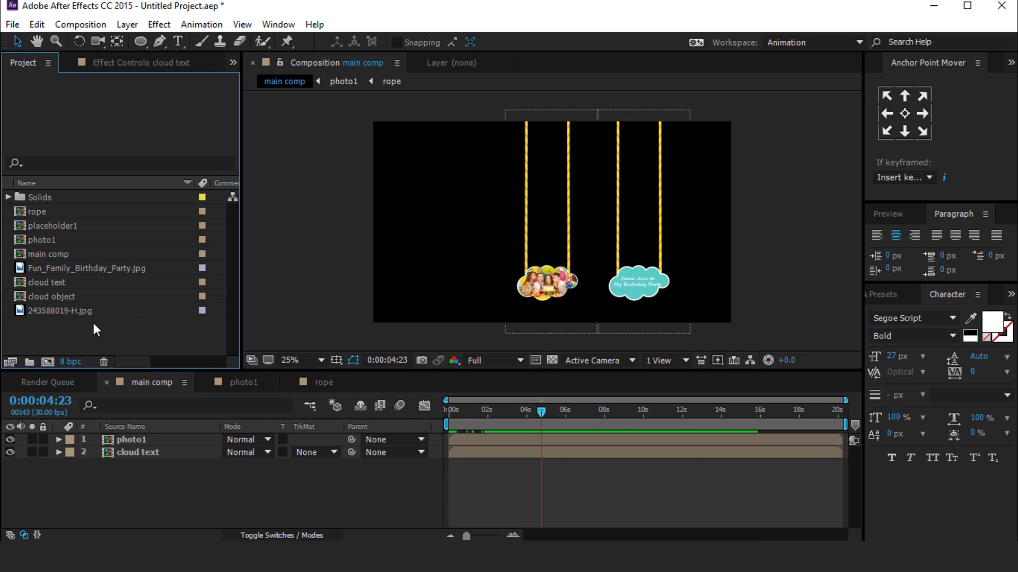
{"action": "left_click", "coordinate": [62, 281]}
{"action": "key", "text": "ctrl+d"}
{"action": "key", "text": "Return"}
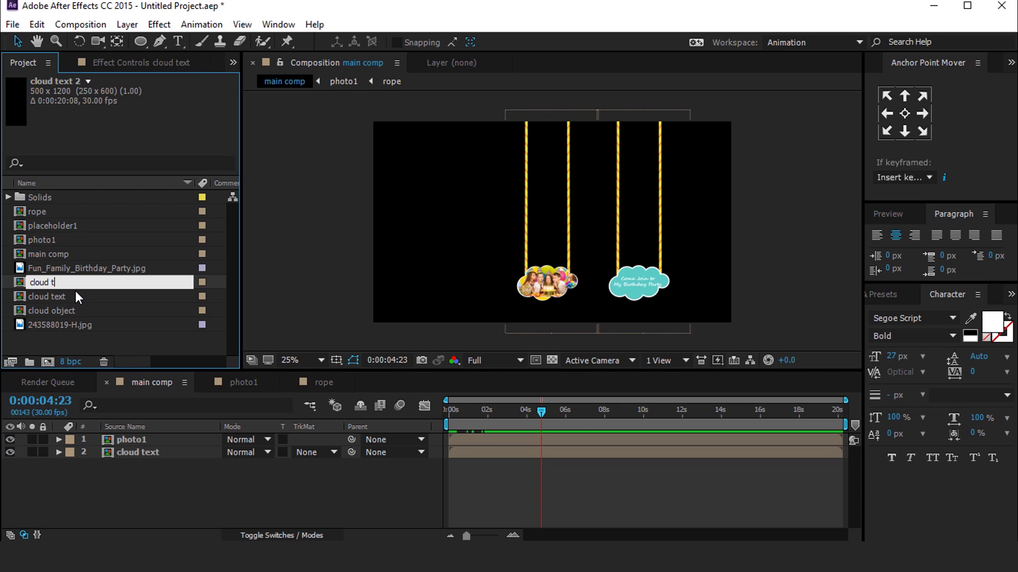
{"action": "type", "text": "cloud"}
{"action": "key", "text": "Return"}
{"action": "left_click_drag", "start_coordinate": [38, 310], "coordinate": [170, 469]}
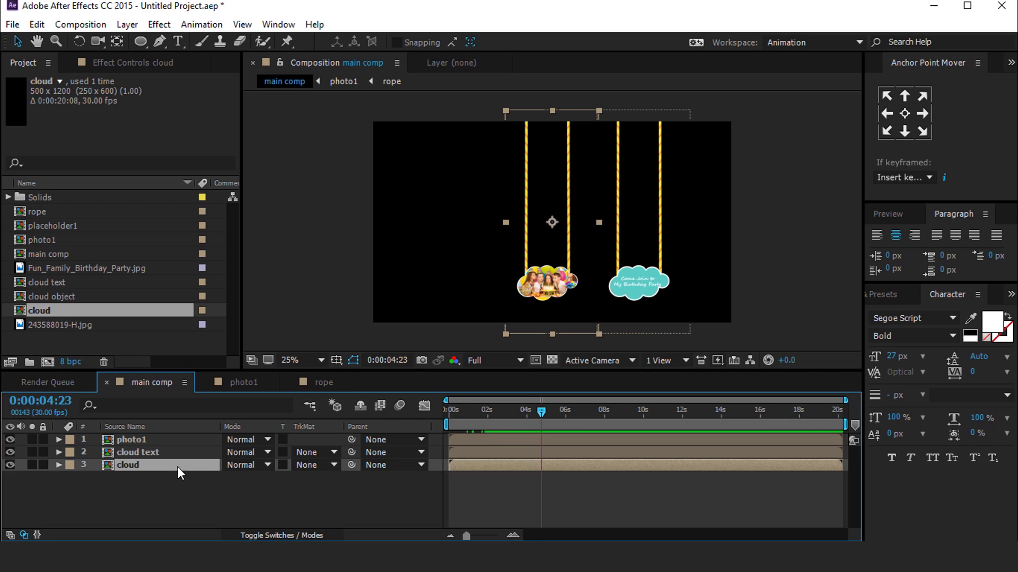
{"action": "left_click_drag", "start_coordinate": [565, 288], "coordinate": [480, 285]}
- Remove the birthday text from the cloud composition and return to main comp
{"action": "key", "text": "Return"}
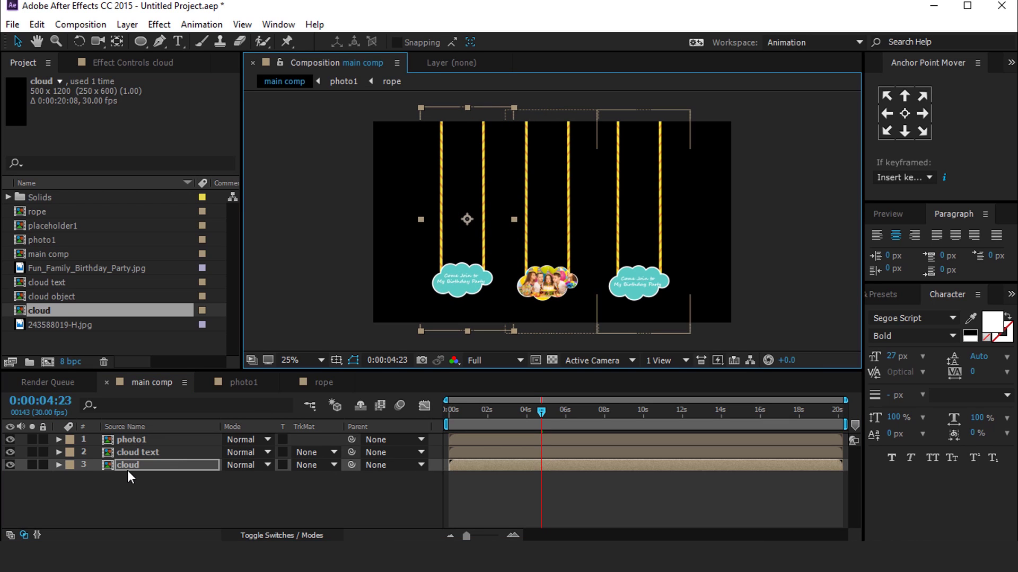
{"action": "double_click", "coordinate": [126, 465]}
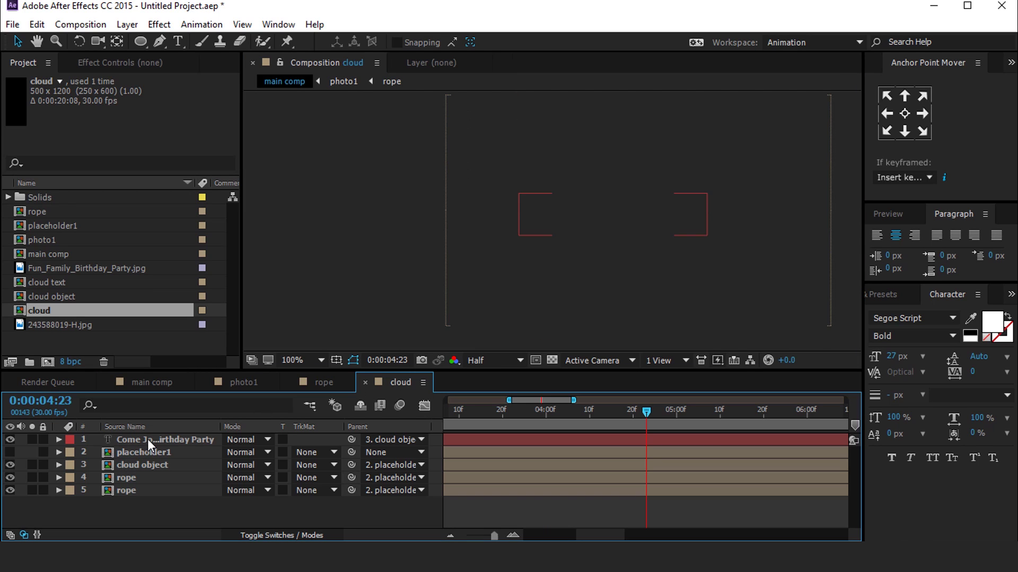
{"action": "left_click", "coordinate": [157, 381]}
{"action": "left_click", "coordinate": [164, 484]}
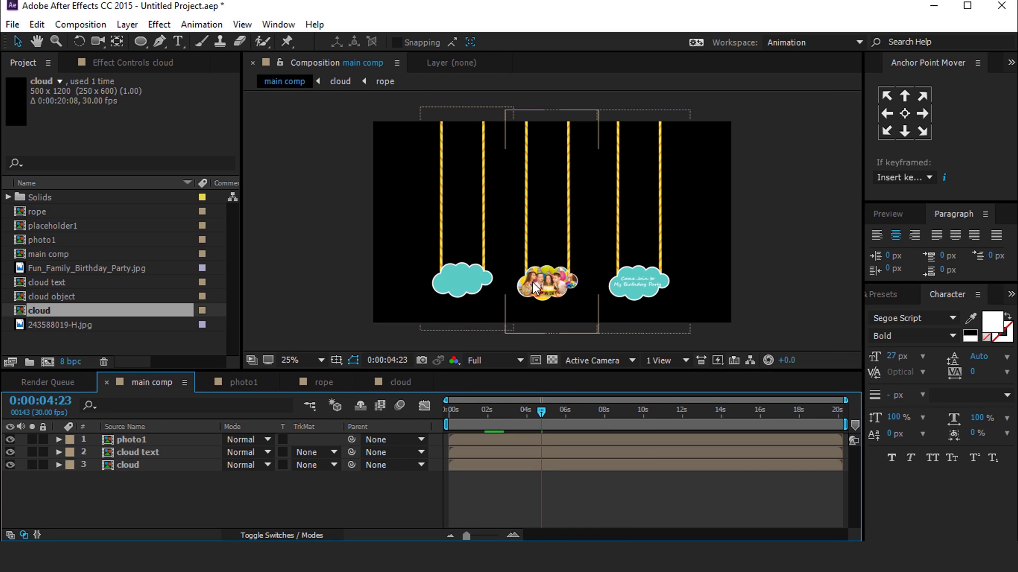
{"action": "scroll", "coordinate": [555, 268], "scroll_direction": "down", "scroll_amount": 1}
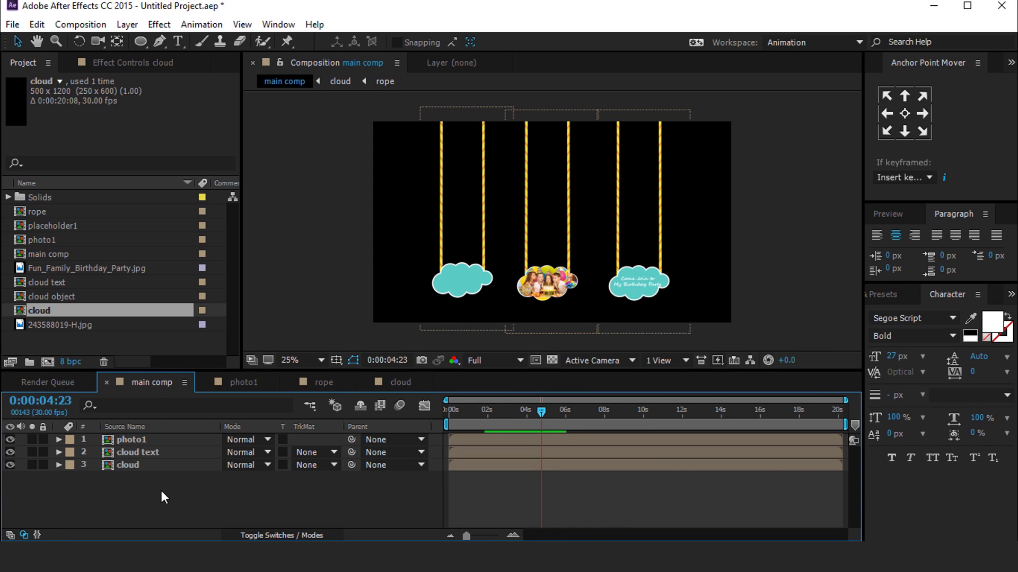
- Turn the photo1, cloud text and cloud layers in main comp into 3D layers
{"action": "left_click", "coordinate": [281, 535]}
{"action": "left_click", "coordinate": [307, 439]}
{"action": "left_click", "coordinate": [309, 468]}
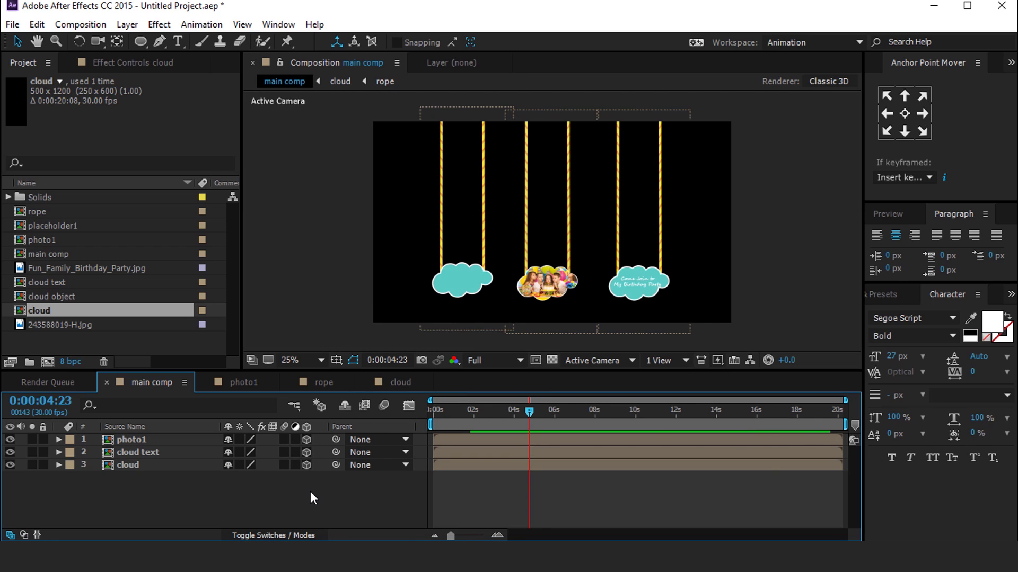
- Raise and spread out the three hanging clouds, with cloud text highest at the right and photo1 lowest in the middle
{"action": "left_click_drag", "start_coordinate": [476, 288], "coordinate": [455, 243]}
{"action": "left_click_drag", "start_coordinate": [559, 285], "coordinate": [552, 260]}
{"action": "left_click_drag", "start_coordinate": [644, 289], "coordinate": [664, 228]}
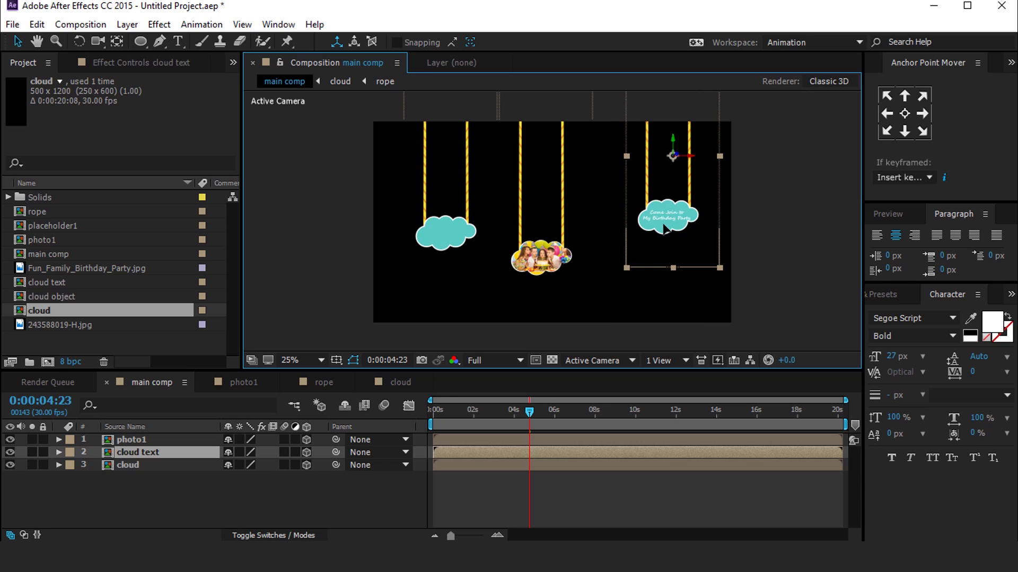
{"action": "left_click", "coordinate": [559, 493]}
{"action": "left_click", "coordinate": [138, 455]}
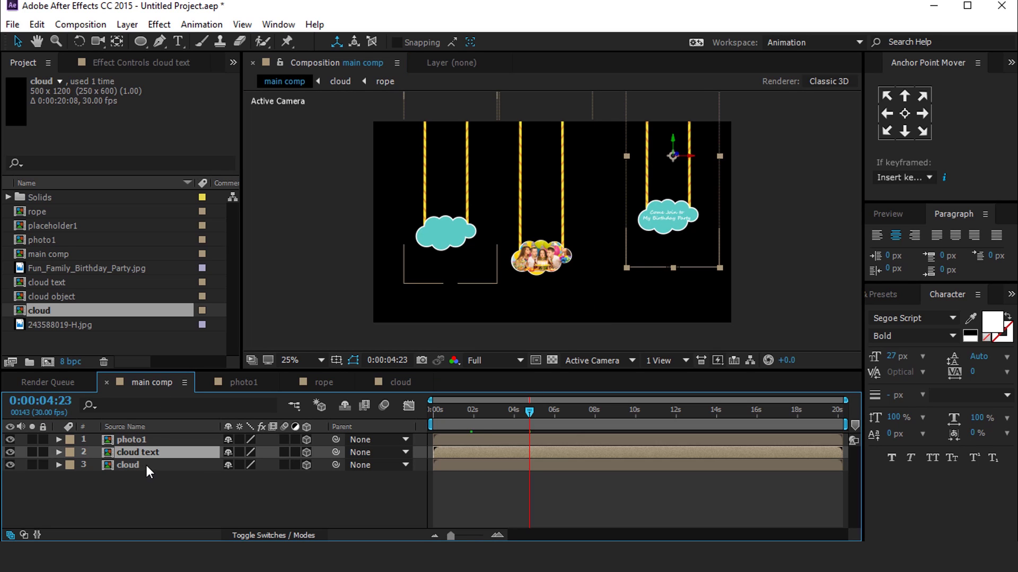
{"action": "left_click", "coordinate": [151, 476]}
{"action": "left_click", "coordinate": [147, 466]}
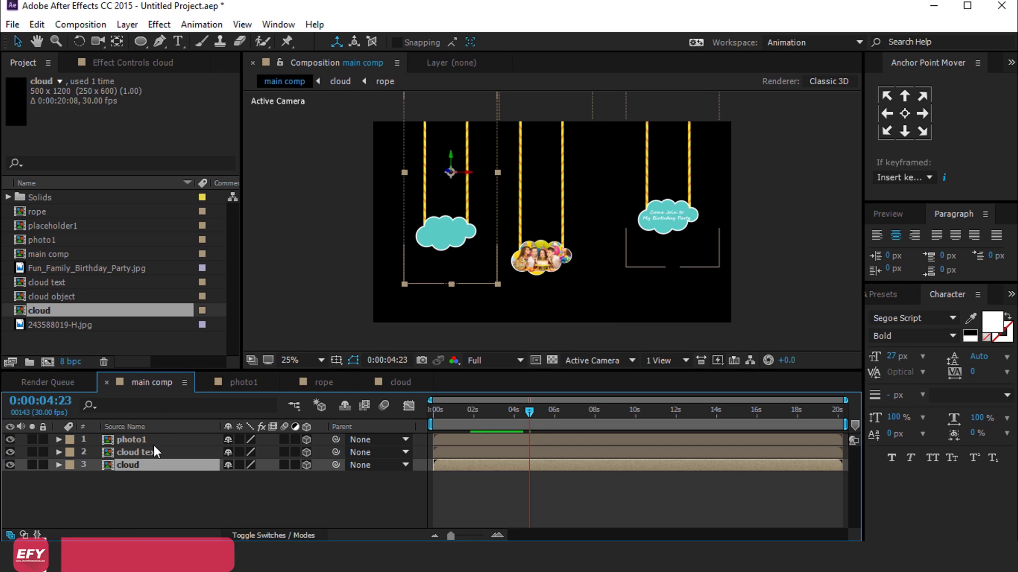
{"action": "left_click", "coordinate": [154, 440], "text": "shift"}
{"action": "left_click", "coordinate": [234, 489]}
- Scale the photo1 layer up to 305% and reposition it in the middle of the frame
{"action": "left_click", "coordinate": [567, 255]}
{"action": "left_click", "coordinate": [567, 256]}
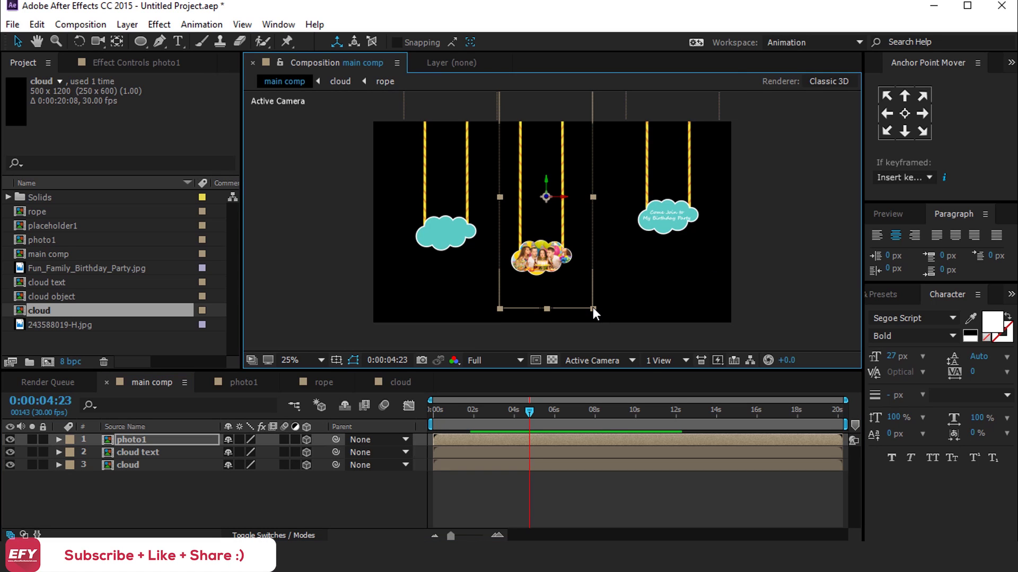
{"action": "left_click_drag", "start_coordinate": [593, 307], "coordinate": [733, 405]}
{"action": "left_click_drag", "start_coordinate": [562, 315], "coordinate": [574, 249]}
{"action": "left_click_drag", "start_coordinate": [645, 327], "coordinate": [672, 354]}
{"action": "key", "text": "s"}
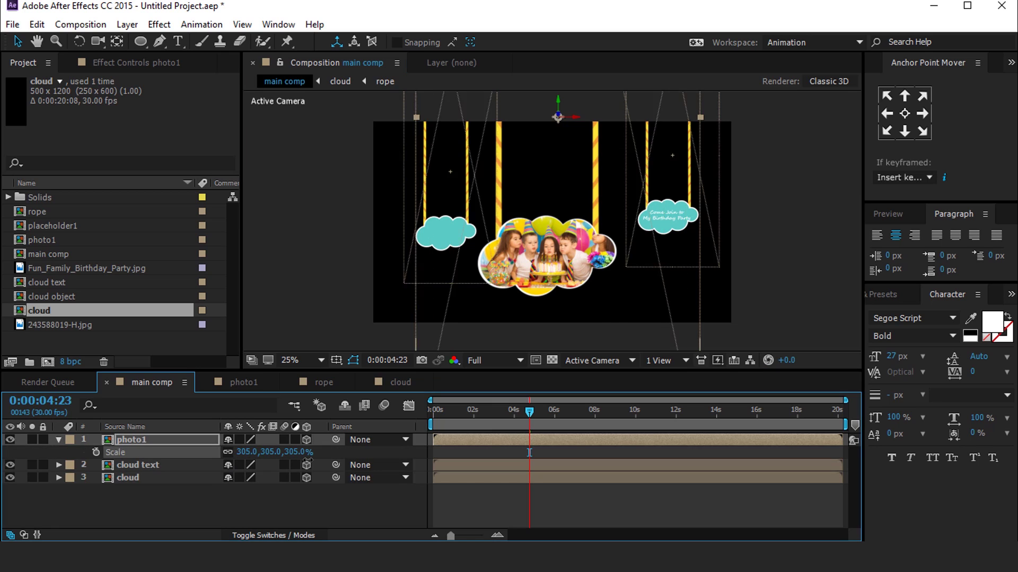
{"action": "left_click_drag", "start_coordinate": [567, 285], "coordinate": [582, 236]}
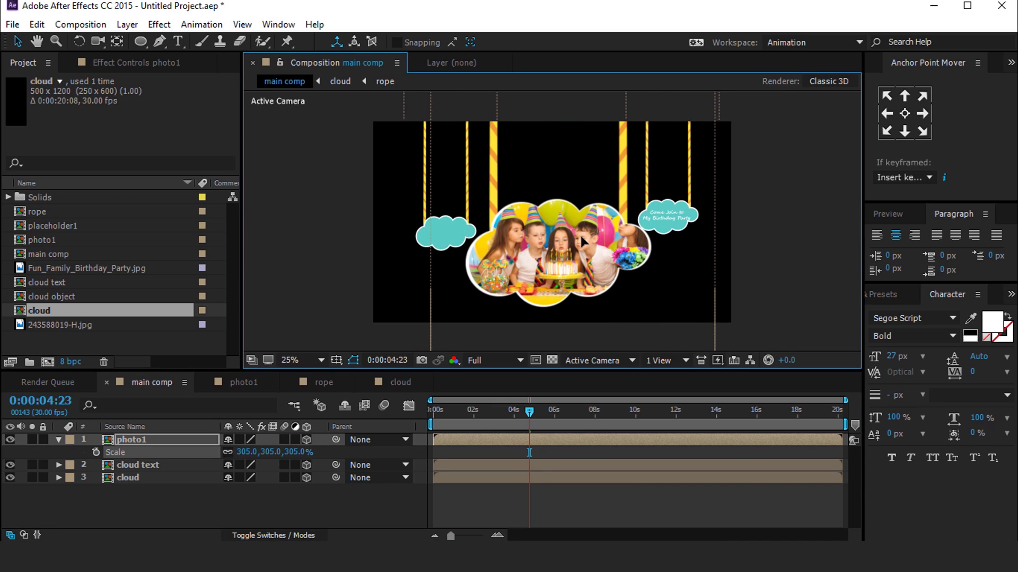
- Enlarge the cloud text layer in the upper right of the frame and move photo1 toward the left
{"action": "left_click", "coordinate": [149, 465]}
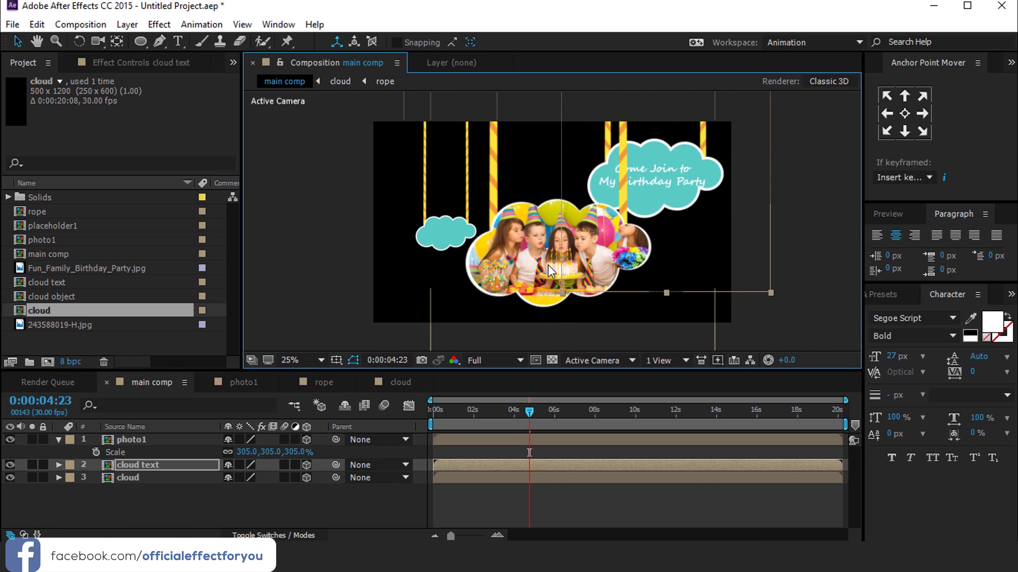
{"action": "left_click_drag", "start_coordinate": [555, 267], "coordinate": [486, 265]}
- Shrink the plain cloud layer and place it higher, between photo1 and cloud text, beside photo1's right rope
{"action": "left_click", "coordinate": [128, 477]}
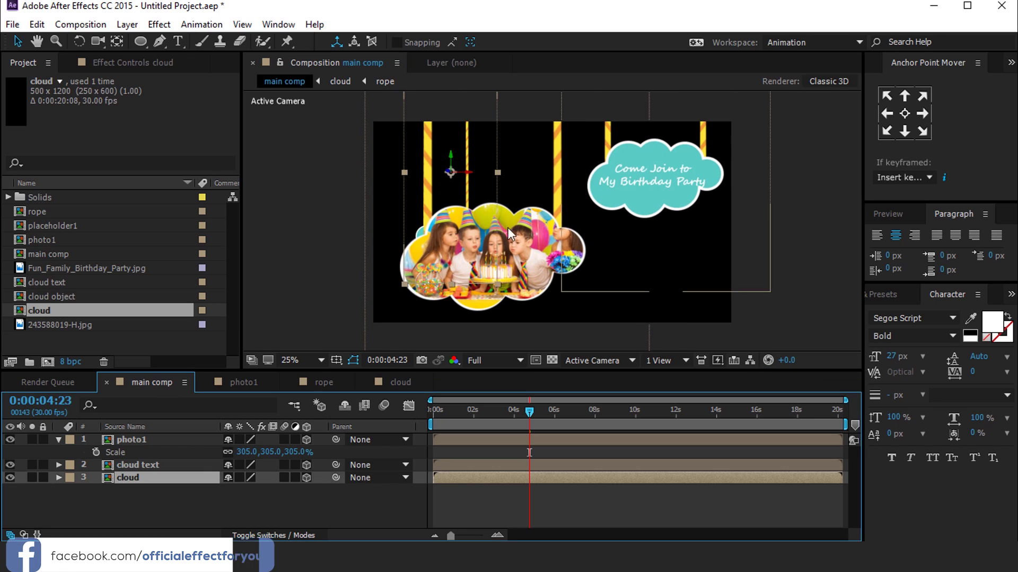
{"action": "left_click_drag", "start_coordinate": [459, 196], "coordinate": [534, 154]}
{"action": "left_click", "coordinate": [681, 222]}
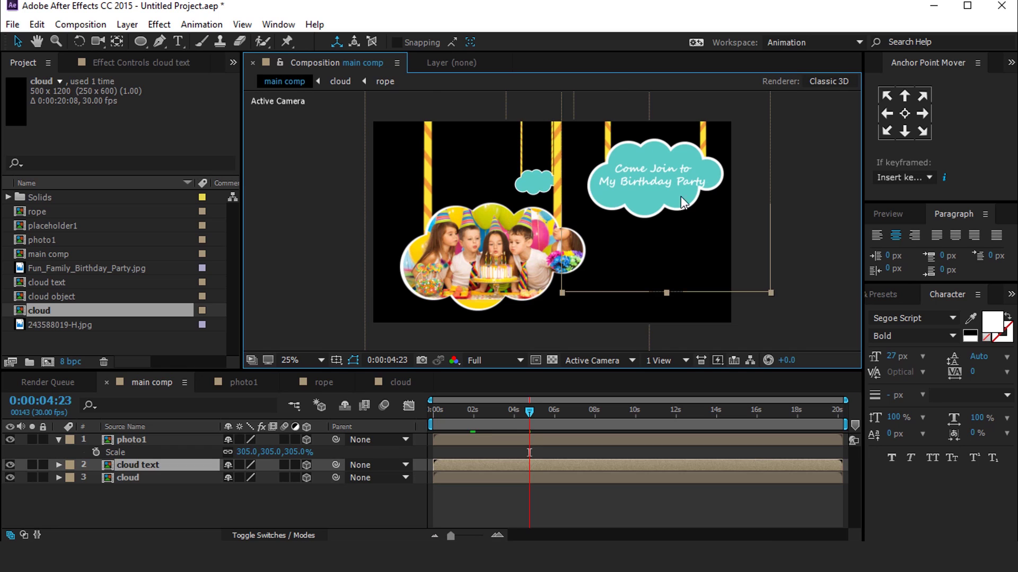
- Lower the cloud text layer beside photo1 and move the plain cloud above it, between the cloud text's ropes
{"action": "left_click_drag", "start_coordinate": [680, 250], "coordinate": [677, 316]}
{"action": "left_click", "coordinate": [520, 199]}
{"action": "left_click", "coordinate": [132, 477]}
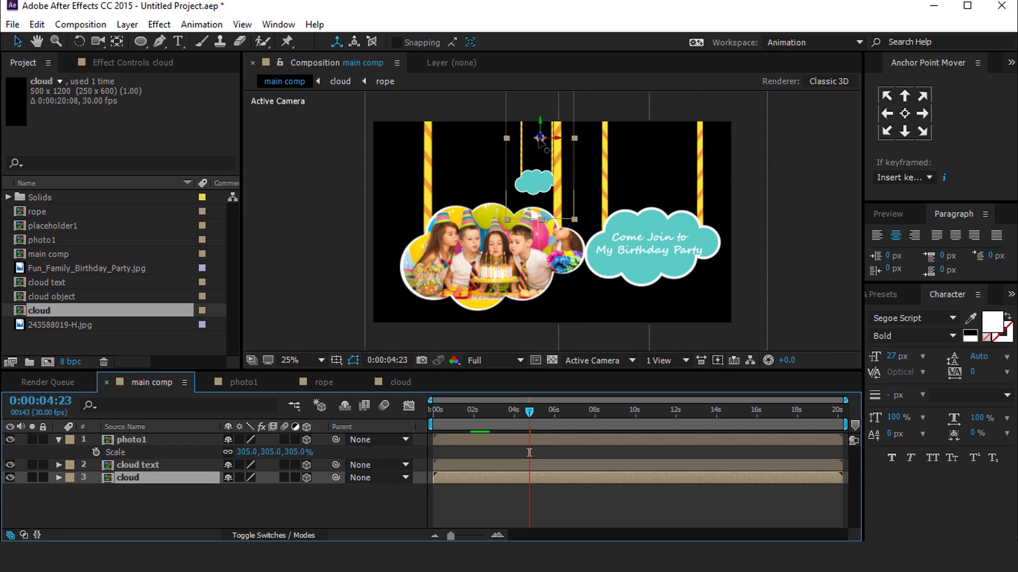
{"action": "left_click_drag", "start_coordinate": [547, 133], "coordinate": [669, 113]}
{"action": "left_click", "coordinate": [638, 512]}
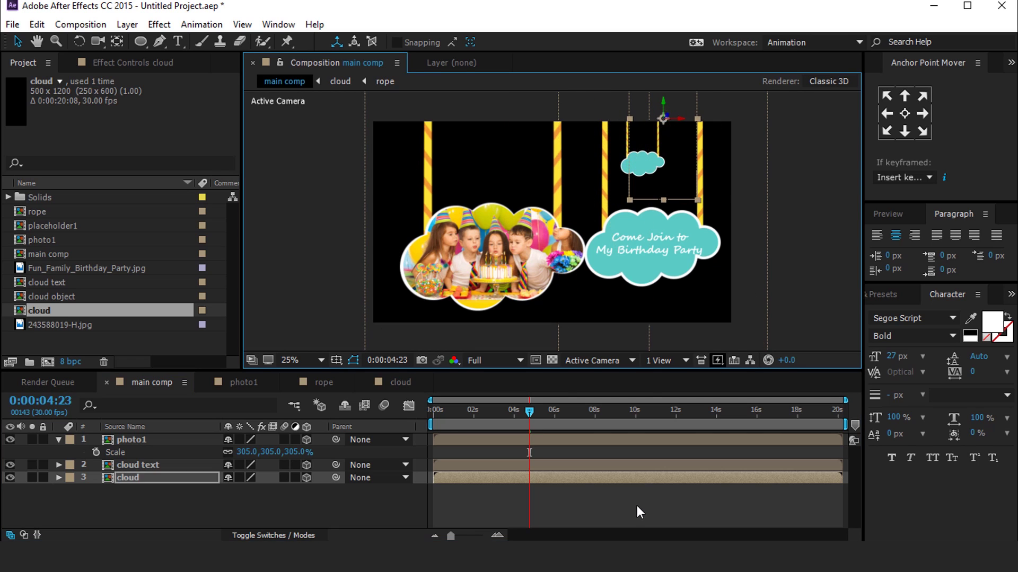
- Raise photo1 slightly, shift cloud text down toward it, and collapse photo1's Scale property
{"action": "left_click", "coordinate": [480, 270]}
{"action": "left_click", "coordinate": [144, 465]}
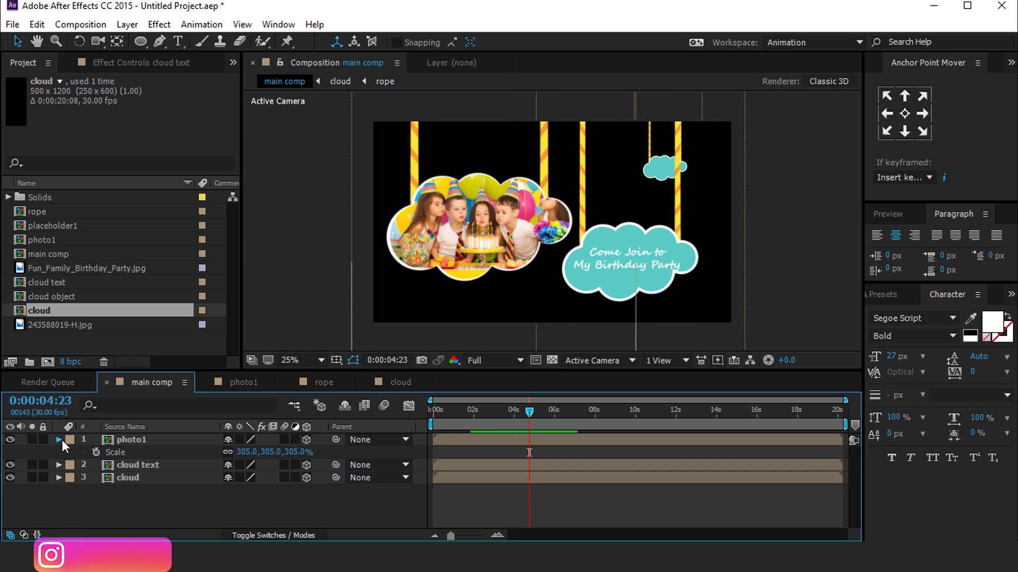
{"action": "left_click", "coordinate": [59, 440]}
- Add a yellow-orange solid named BG to main comp and place it below all other layers
{"action": "right_click", "coordinate": [224, 479]}
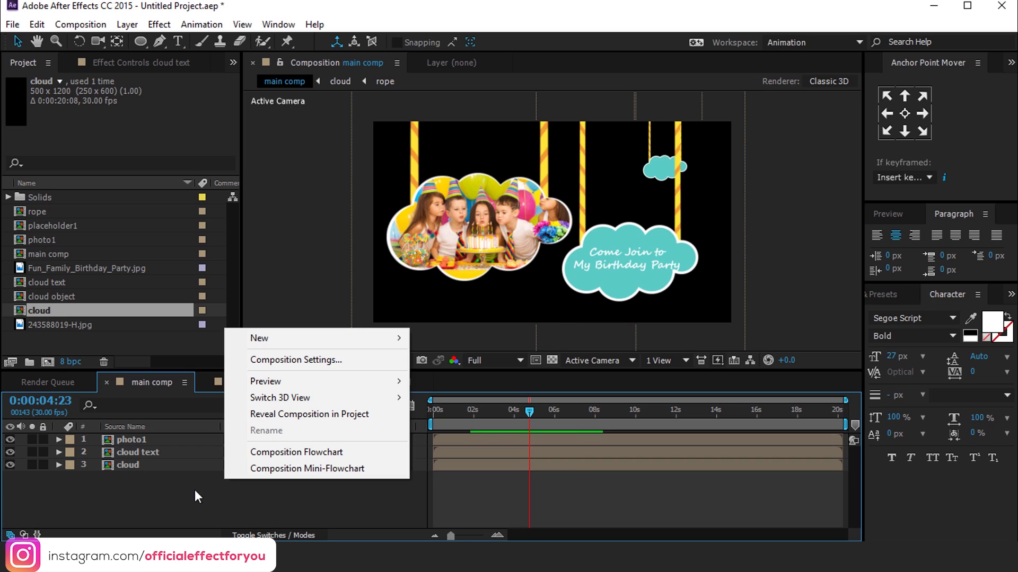
{"action": "mouse_move", "coordinate": [370, 345]}
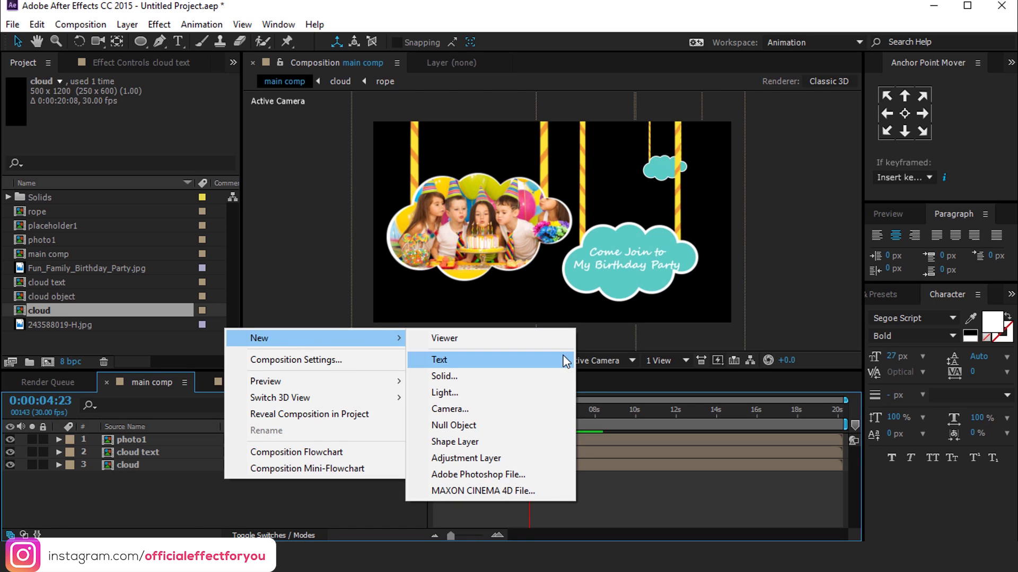
{"action": "left_click", "coordinate": [444, 377]}
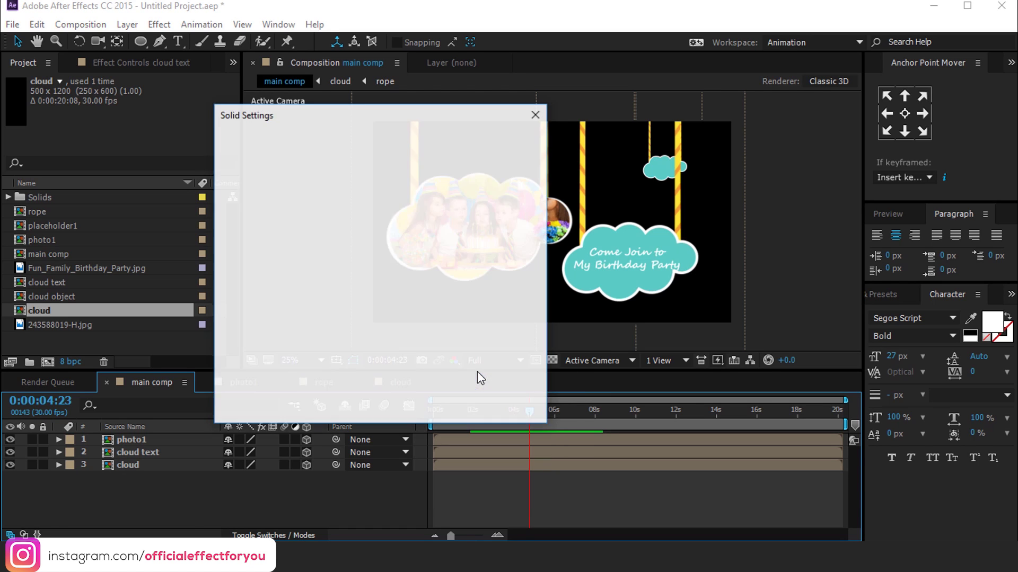
{"action": "type", "text": "BG"}
{"action": "left_click", "coordinate": [374, 366]}
{"action": "left_click_drag", "start_coordinate": [270, 300], "coordinate": [272, 309]}
{"action": "left_click", "coordinate": [389, 142]}
{"action": "left_click", "coordinate": [427, 405]}
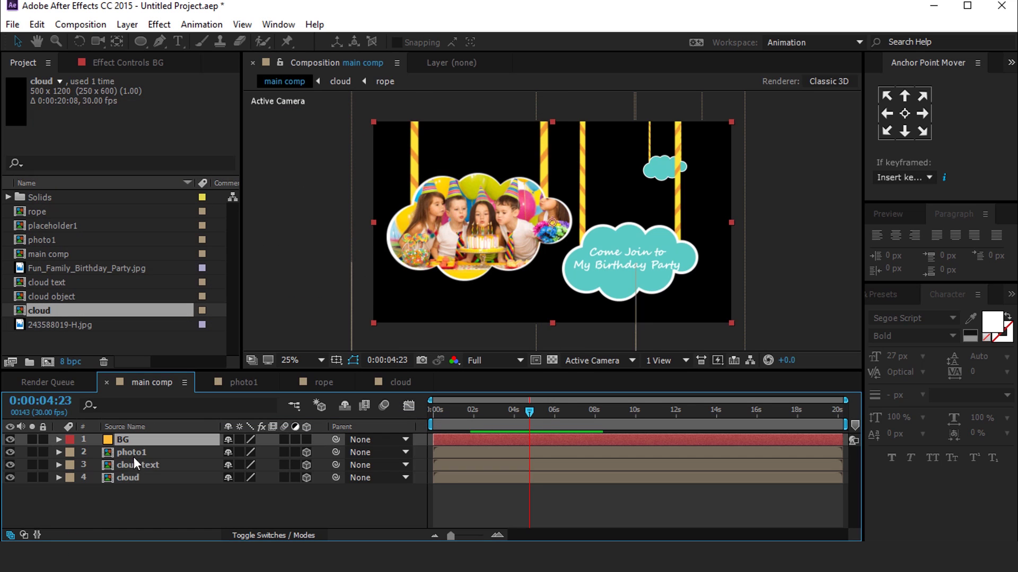
{"action": "left_click_drag", "start_coordinate": [145, 443], "coordinate": [148, 499]}
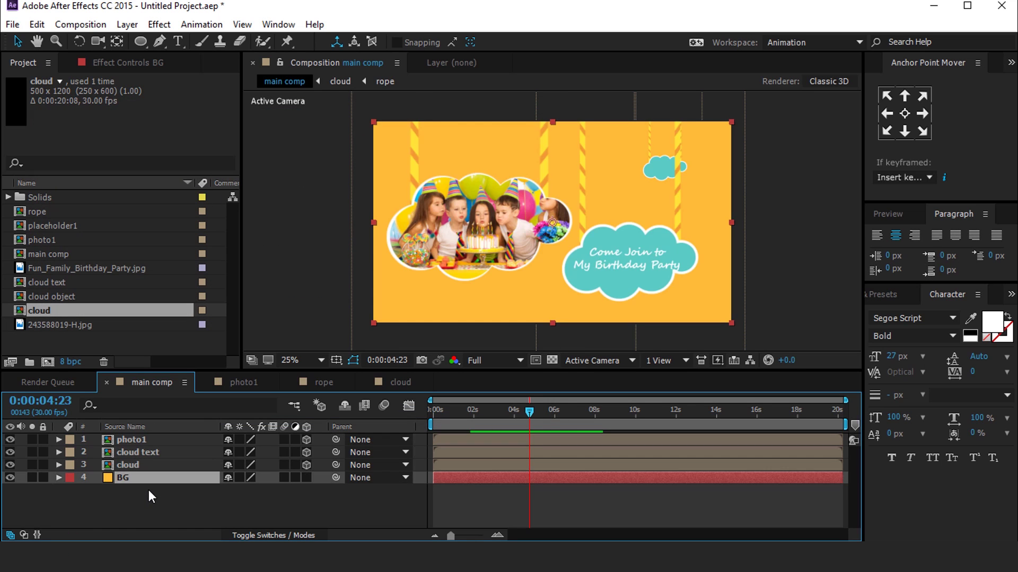
{"action": "left_click", "coordinate": [149, 489]}
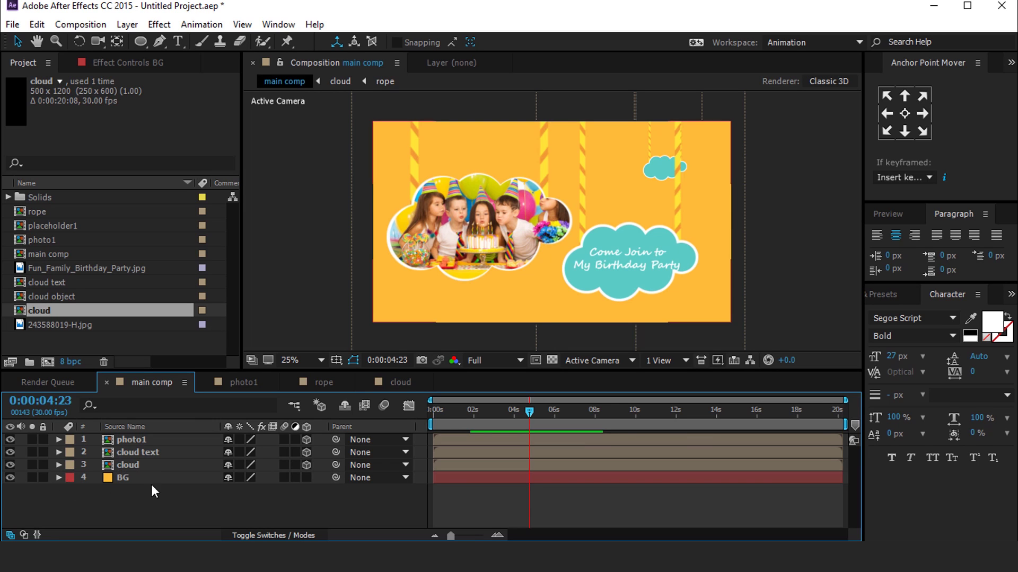
- Change the BG solid's color to the darker orange E39423
{"action": "left_click", "coordinate": [156, 479]}
{"action": "key", "text": "ctrl+shift+y"}
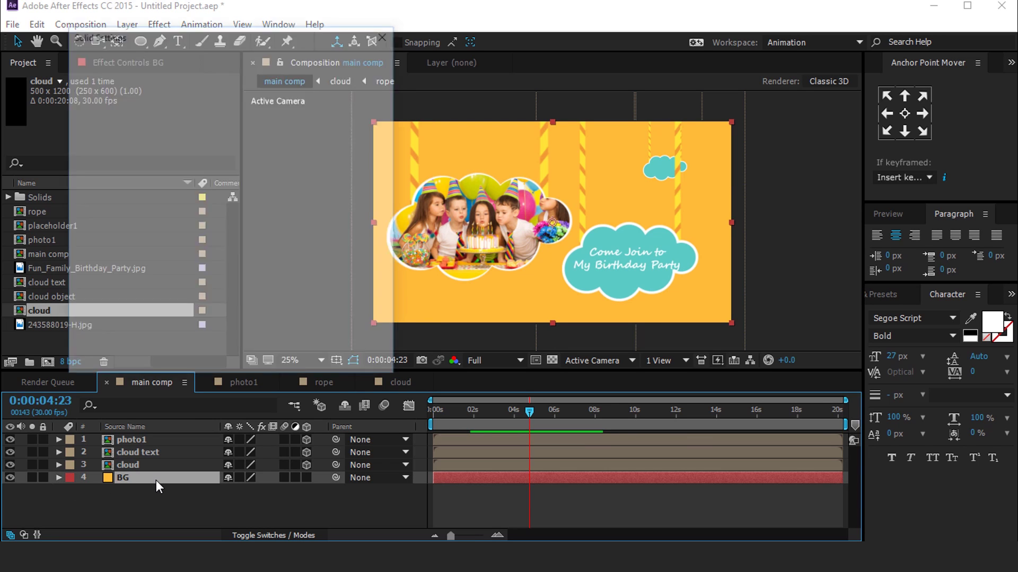
{"action": "left_click", "coordinate": [213, 279]}
{"action": "left_click_drag", "start_coordinate": [269, 248], "coordinate": [265, 250]}
{"action": "left_click_drag", "start_coordinate": [203, 164], "coordinate": [213, 179]}
{"action": "left_click_drag", "start_coordinate": [268, 257], "coordinate": [284, 310]}
{"action": "left_click_drag", "start_coordinate": [213, 180], "coordinate": [220, 161]}
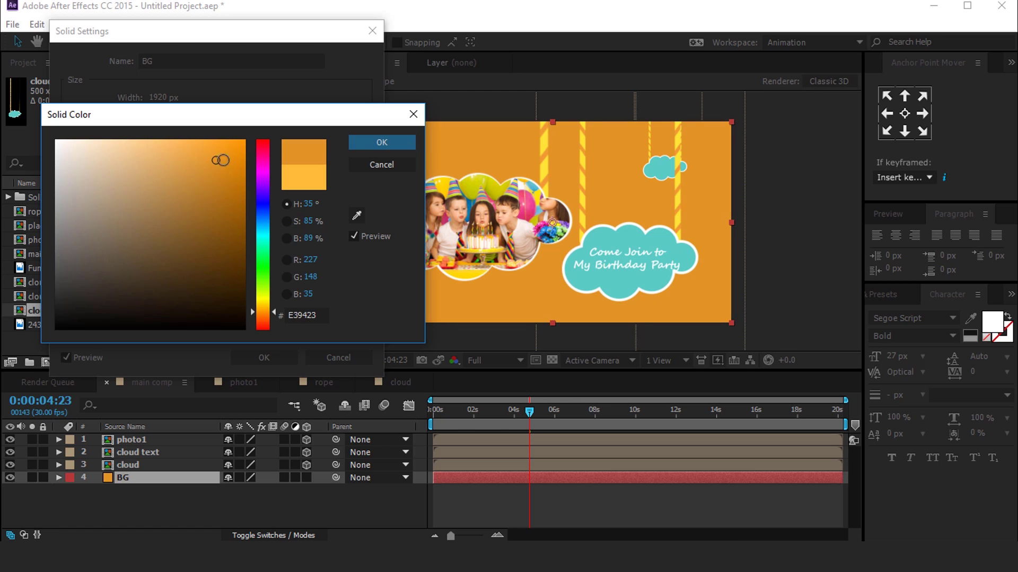
{"action": "key", "text": "Return"}
{"action": "key", "text": "Return"}
- Delay the start of the cloud text layer to about frame 7 and preview the animation from the beginning
{"action": "left_click_drag", "start_coordinate": [499, 412], "coordinate": [453, 412]}
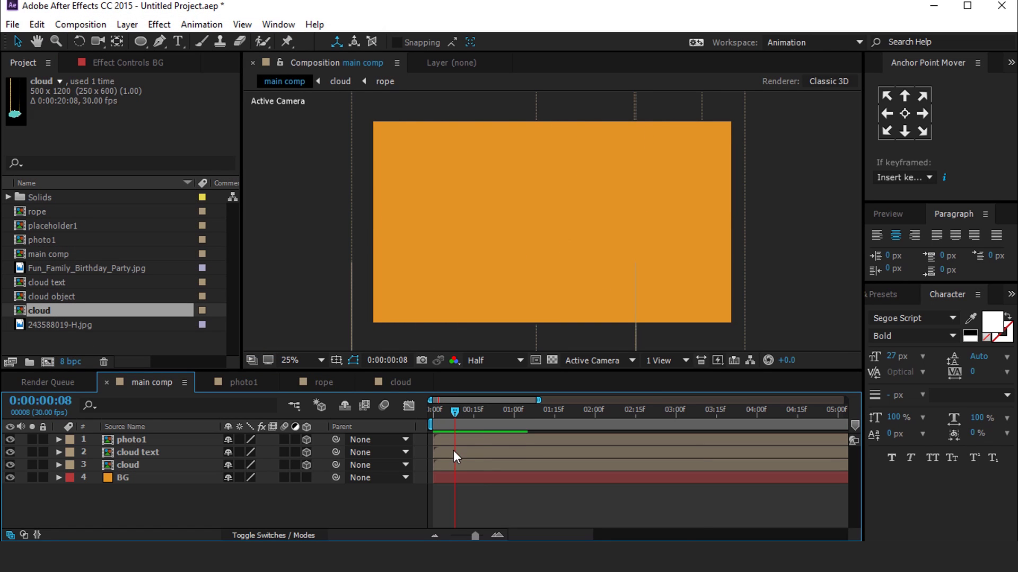
{"action": "left_click", "coordinate": [454, 452]}
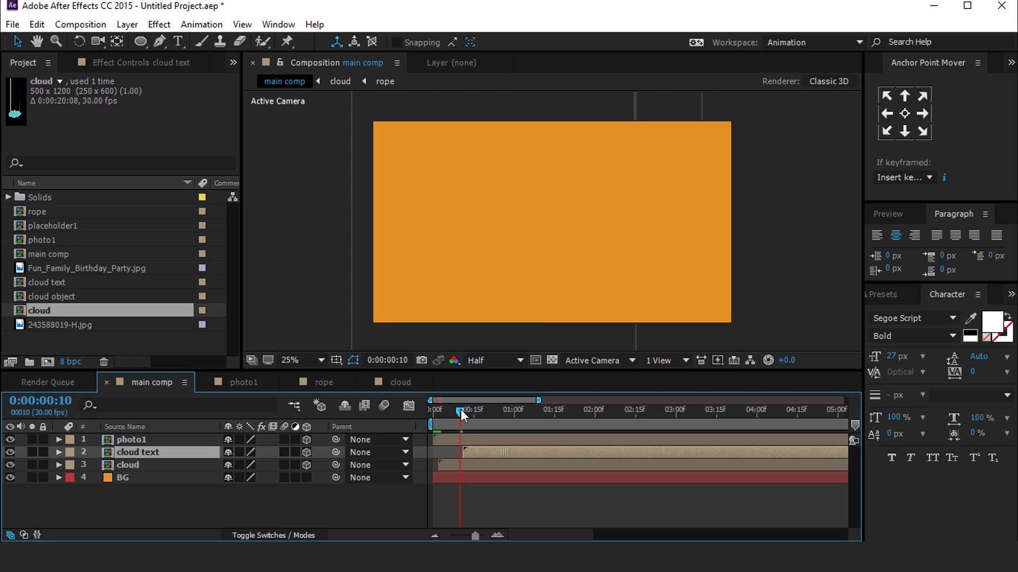
{"action": "mouse_move", "coordinate": [460, 410]}
{"action": "left_mouse_down"}
{"action": "mouse_move", "coordinate": [475, 412]}
{"action": "mouse_move", "coordinate": [465, 412]}
{"action": "left_mouse_up"}
{"action": "key", "text": "Home"}
{"action": "key", "text": "space"}
{"action": "key", "text": "space"}
{"action": "key", "text": "space"}
- Delay the plain cloud layer to start at about frame 11 and preview the staggered drop-in up to 0:00:01:11
{"action": "left_click", "coordinate": [458, 414]}
{"action": "left_click_drag", "start_coordinate": [470, 465], "coordinate": [491, 466]}
{"action": "left_click", "coordinate": [497, 489]}
{"action": "left_click_drag", "start_coordinate": [460, 412], "coordinate": [430, 417]}
{"action": "key", "text": "space"}
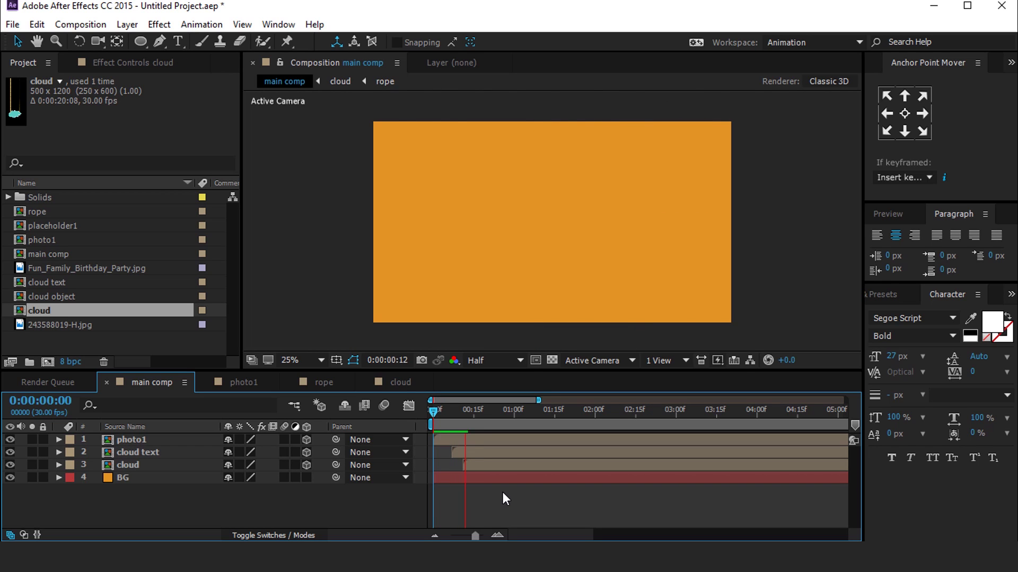
{"action": "left_click", "coordinate": [528, 415]}
{"action": "left_click_drag", "start_coordinate": [526, 415], "coordinate": [544, 416]}
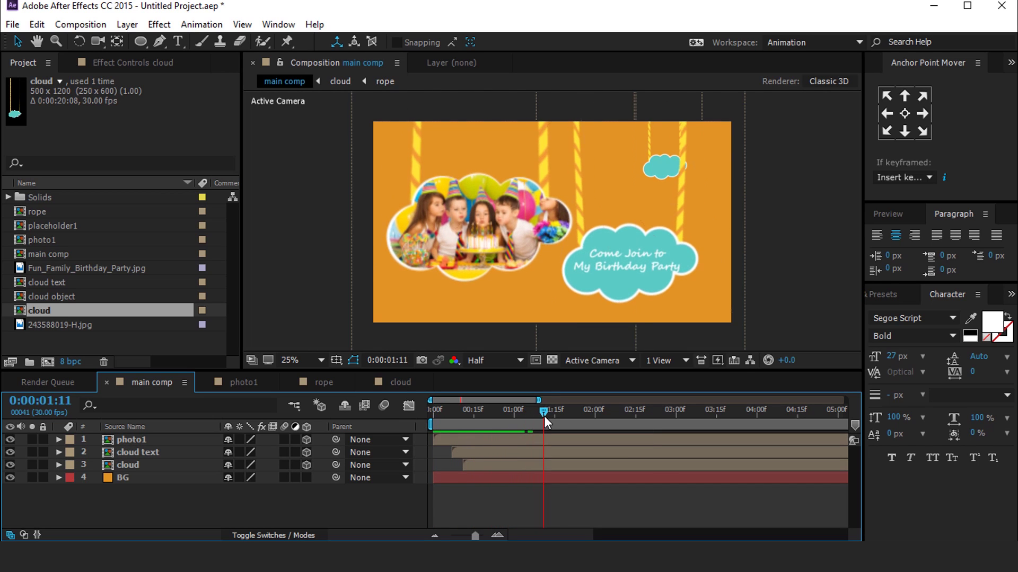
- Add the expression wiggle(1,8) to photo1's Z Rotation and copy the expression text
{"action": "left_click", "coordinate": [498, 444]}
{"action": "left_click", "coordinate": [501, 465], "text": "shift"}
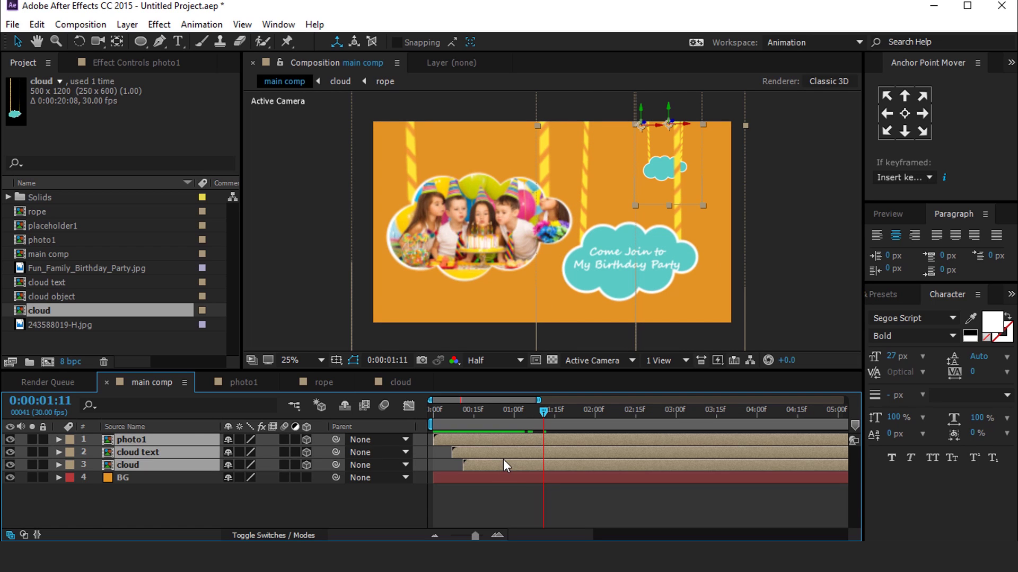
{"action": "key", "text": "r"}
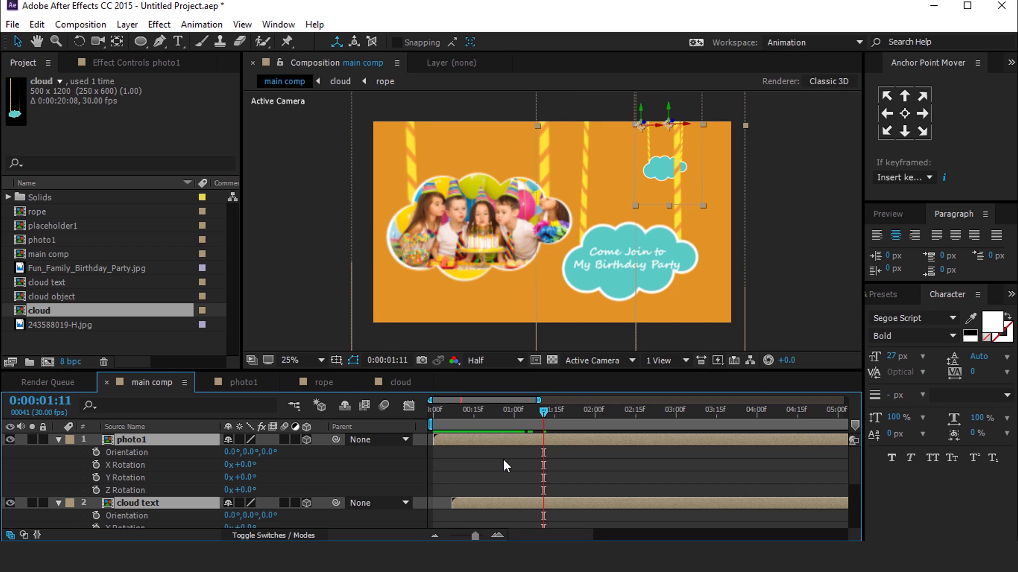
{"action": "left_click", "coordinate": [459, 463]}
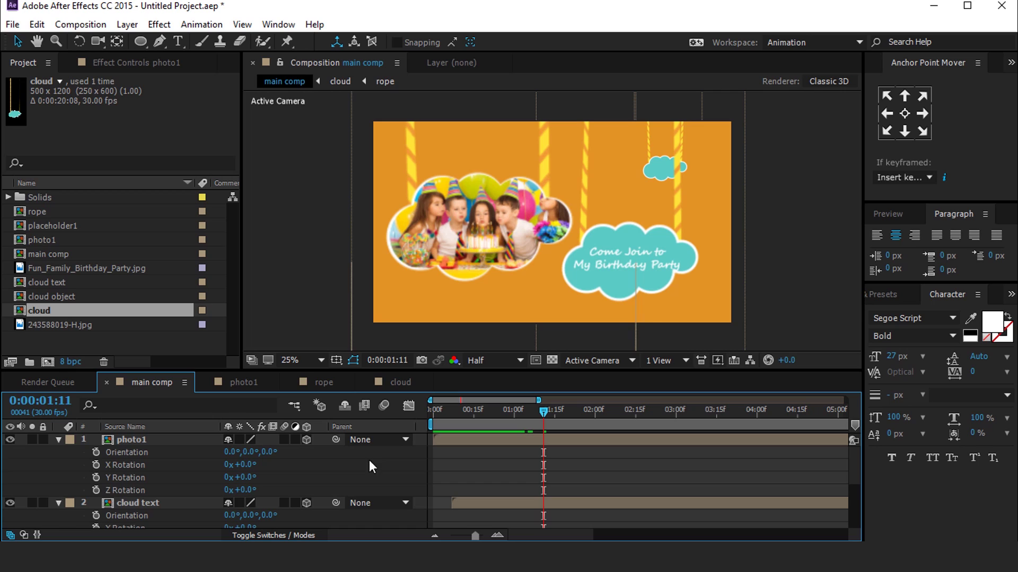
{"action": "left_click", "coordinate": [95, 491], "text": "alt"}
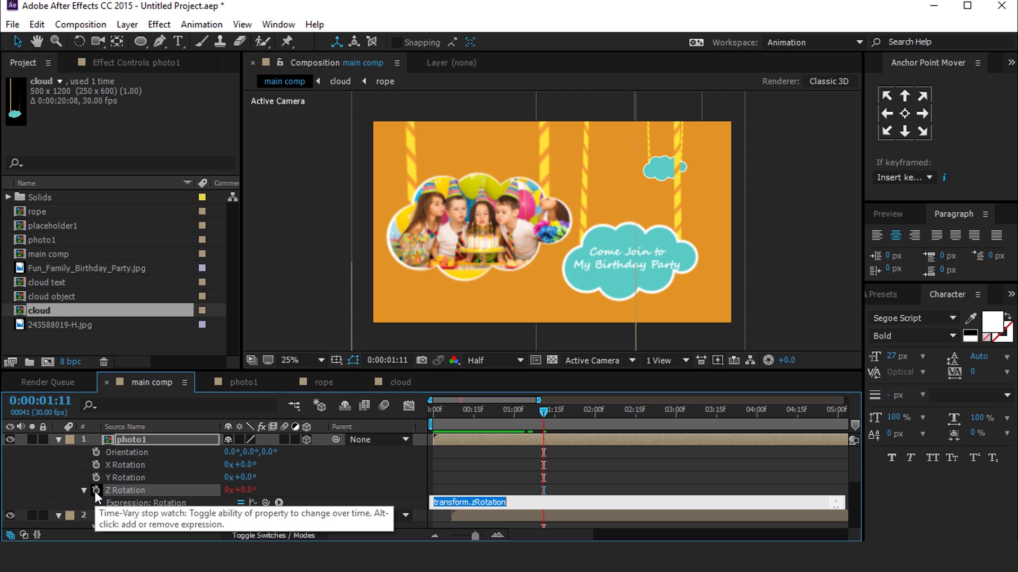
{"action": "type", "text": "wiggle(1,8"}
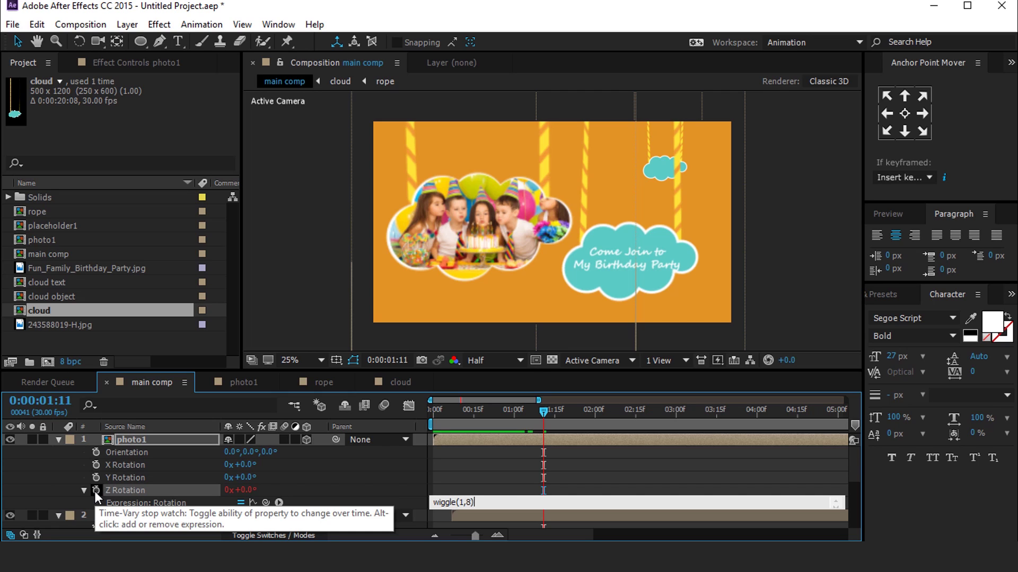
{"action": "key", "text": "ctrl+a"}
{"action": "key", "text": "ctrl+c"}
{"action": "left_click", "coordinate": [440, 439]}
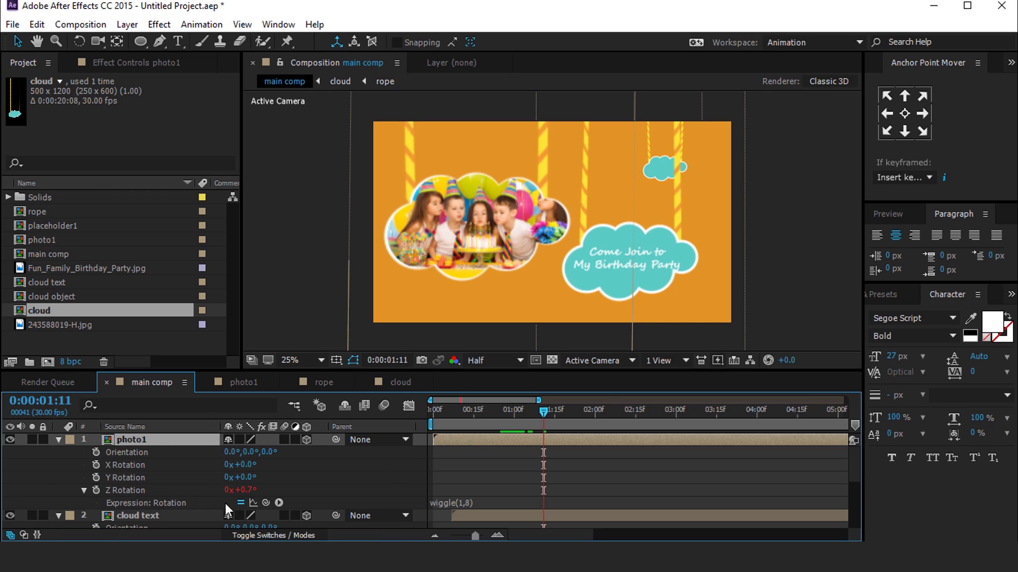
- Add the expression wiggle(1,6) to the Z Rotation of the cloud text layer
{"action": "scroll", "coordinate": [144, 506], "scroll_direction": "down", "scroll_amount": 2}
{"action": "left_click", "coordinate": [147, 476]}
{"action": "scroll", "coordinate": [147, 476], "scroll_direction": "down", "scroll_amount": 3}
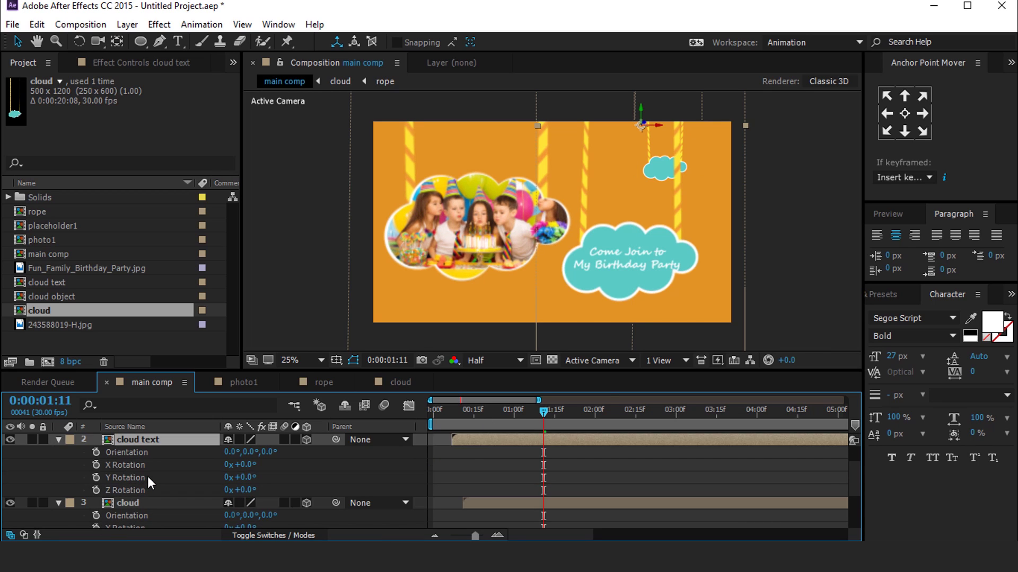
{"action": "left_click", "coordinate": [98, 491]}
{"action": "left_click", "coordinate": [98, 491], "text": "alt"}
{"action": "key", "text": "ctrl+v"}
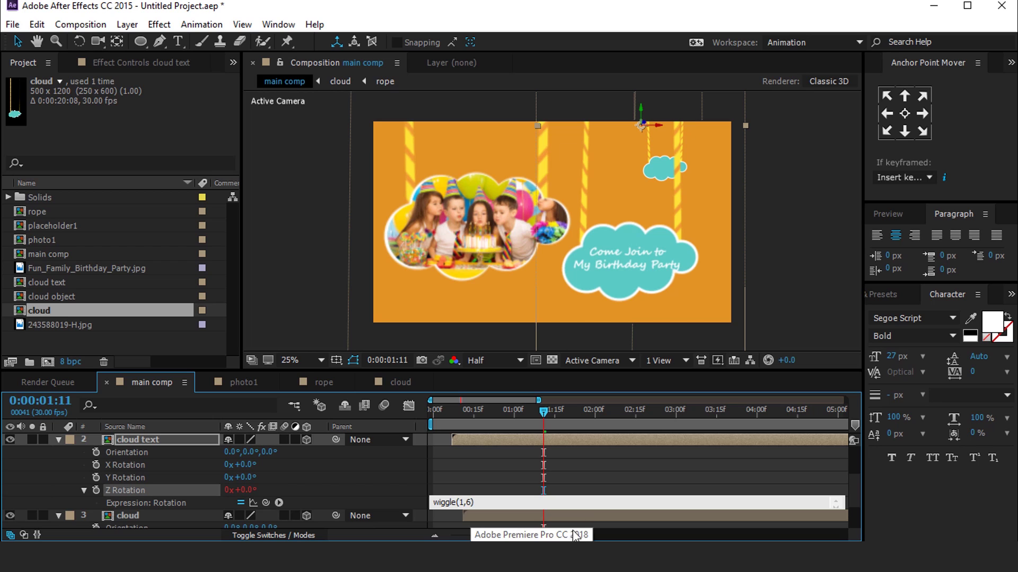
{"action": "left_click", "coordinate": [544, 413]}
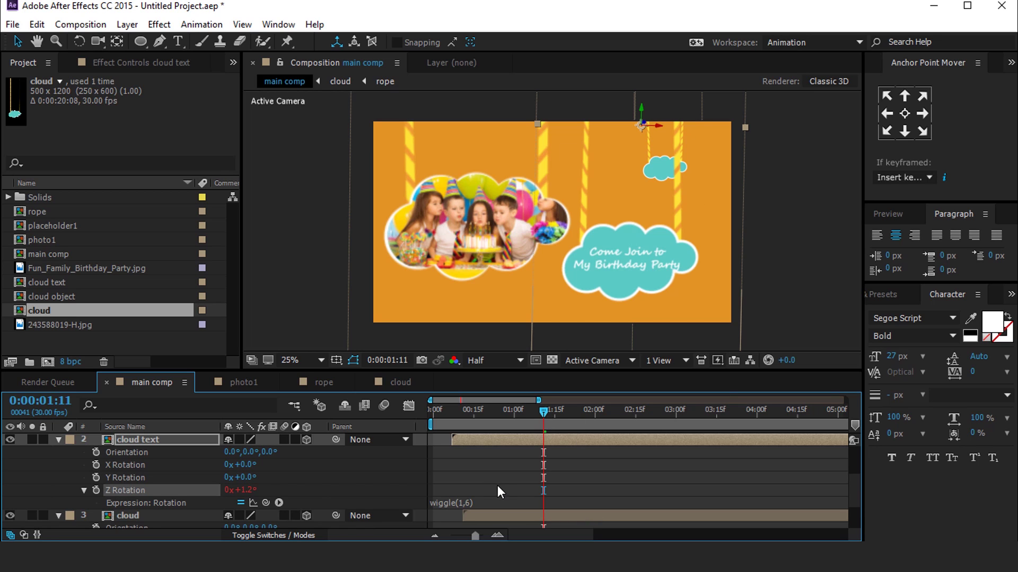
- Add the expression wiggle(1,4) to the Z Rotation of the plain cloud layer
{"action": "scroll", "coordinate": [497, 486], "scroll_direction": "down", "scroll_amount": 1}
{"action": "left_click", "coordinate": [160, 481]}
{"action": "scroll", "coordinate": [143, 493], "scroll_direction": "down", "scroll_amount": 1}
{"action": "left_click", "coordinate": [96, 510], "text": "alt"}
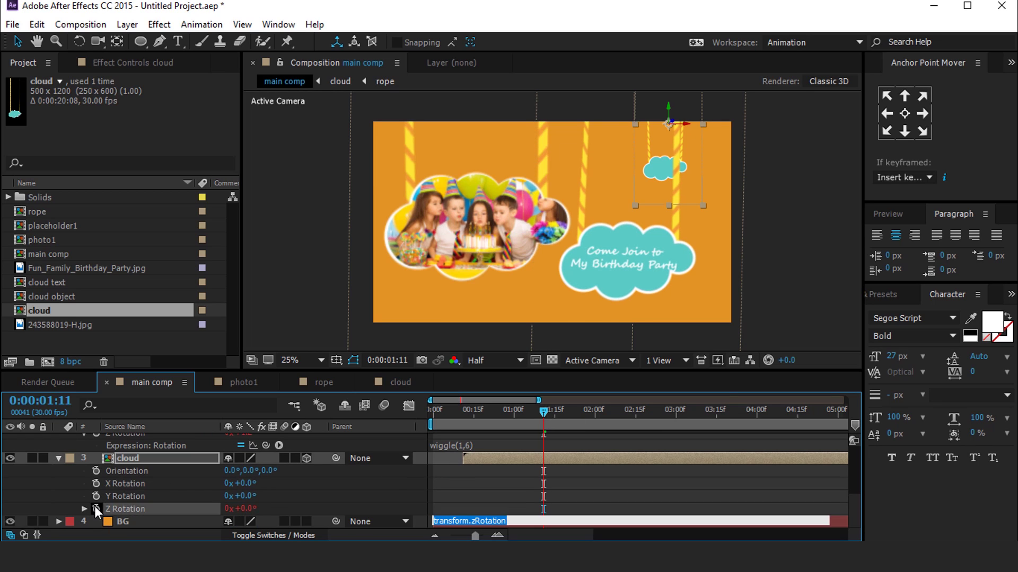
{"action": "key", "text": "ctrl+v"}
{"action": "left_click", "coordinate": [682, 468]}
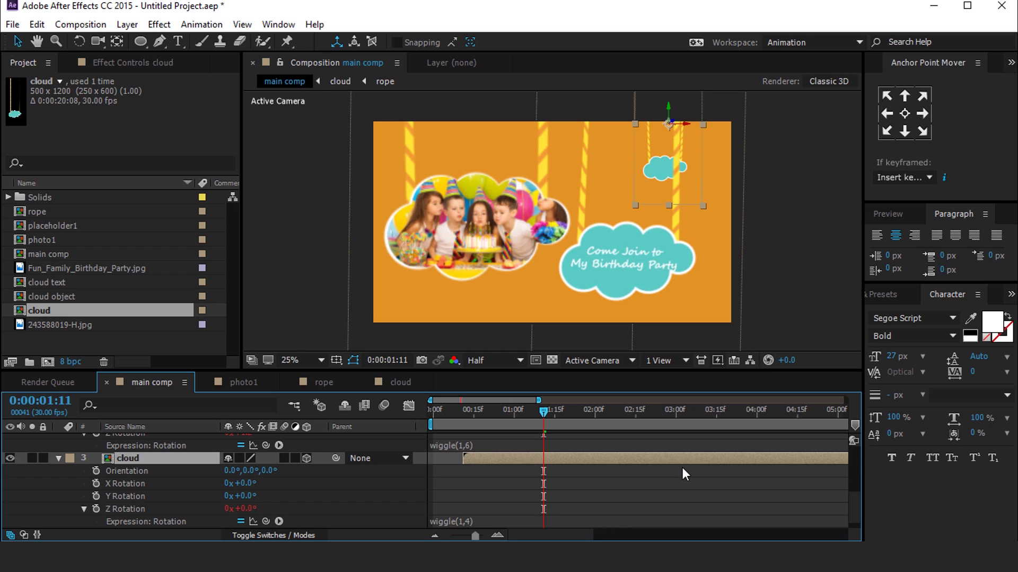
- Collapse the properties of the three hanging layers and preview the swinging animation from the beginning
{"action": "left_click", "coordinate": [59, 457]}
{"action": "scroll", "coordinate": [59, 459], "scroll_direction": "up", "scroll_amount": 2}
{"action": "scroll", "coordinate": [58, 466], "scroll_direction": "up", "scroll_amount": 2}
{"action": "left_click", "coordinate": [56, 473]}
{"action": "scroll", "coordinate": [57, 461], "scroll_direction": "up", "scroll_amount": 3}
{"action": "left_click", "coordinate": [60, 441]}
{"action": "key", "text": "Home"}
{"action": "key", "text": "space"}
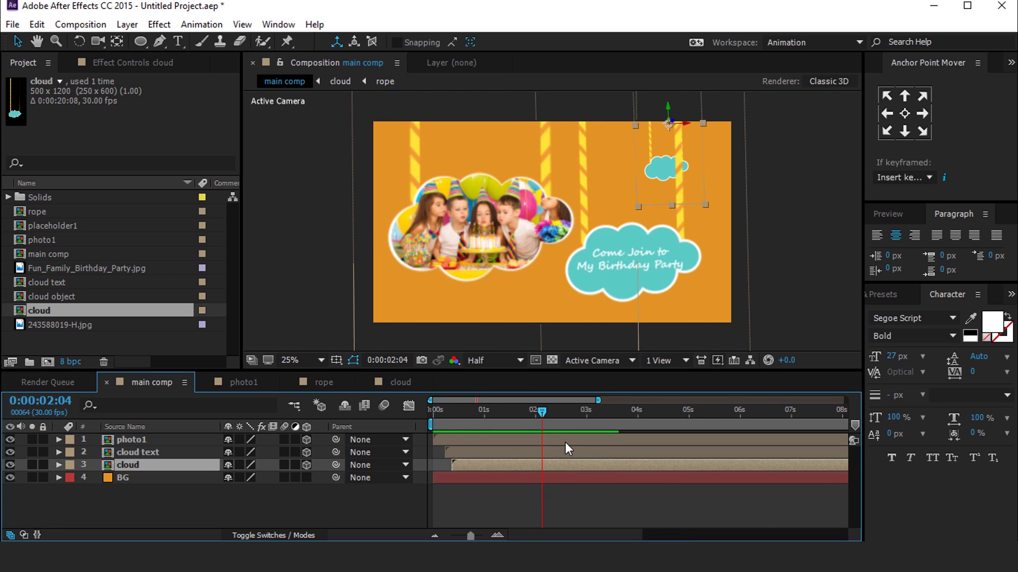
- Set Position and Opacity keyframes at 0:00:02:04 on the photo1, cloud text and cloud layers
{"action": "left_click", "coordinate": [565, 442], "text": "shift"}
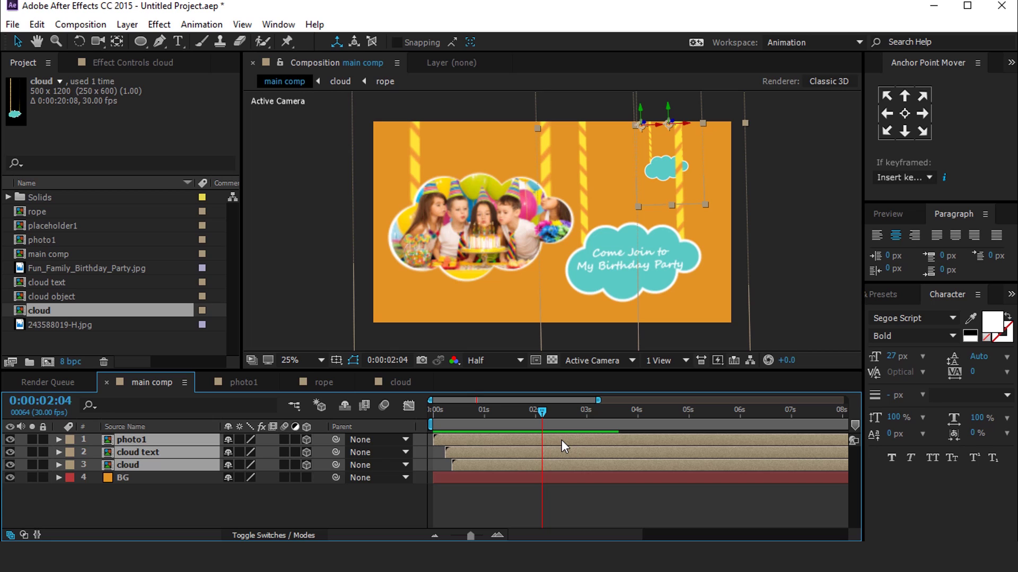
{"action": "key", "text": "p"}
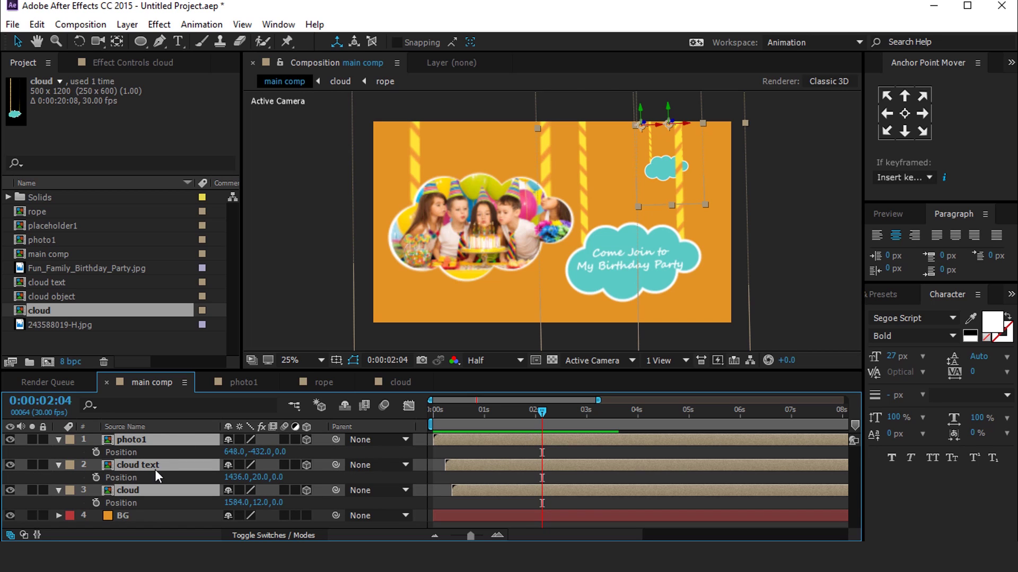
{"action": "key", "text": "shift+t"}
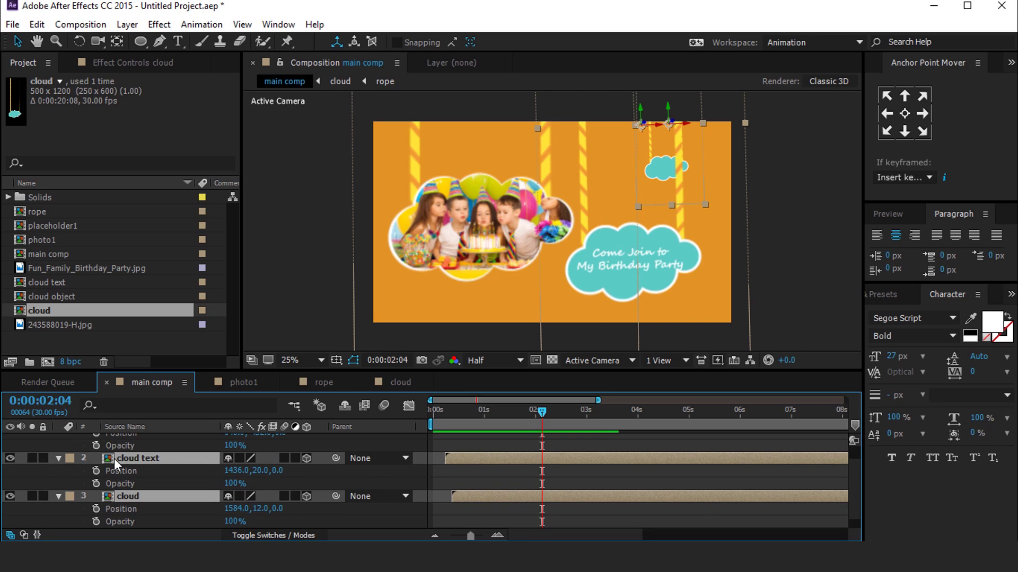
{"action": "scroll", "coordinate": [112, 459], "scroll_direction": "up", "scroll_amount": 2}
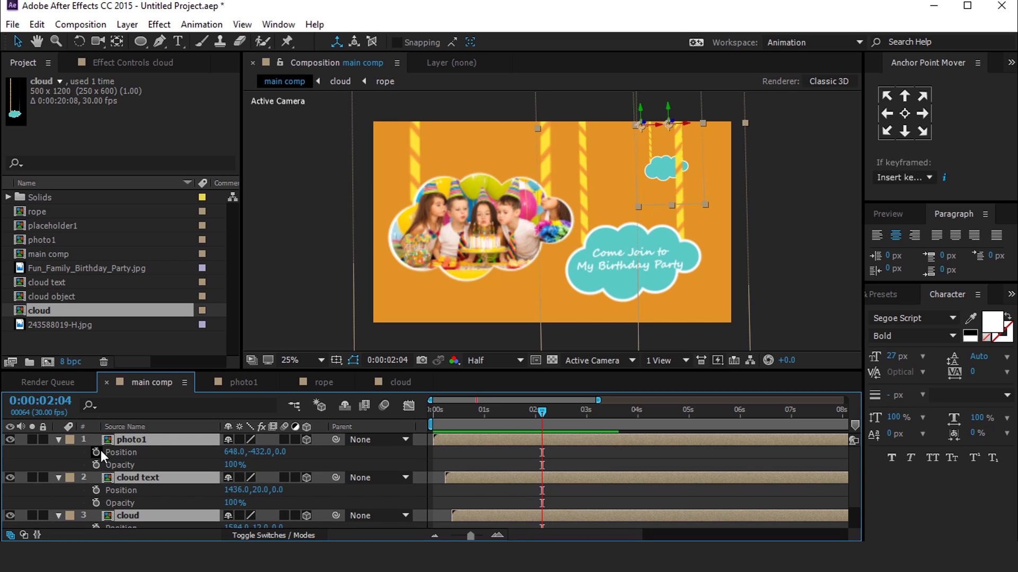
{"action": "left_click", "coordinate": [97, 451]}
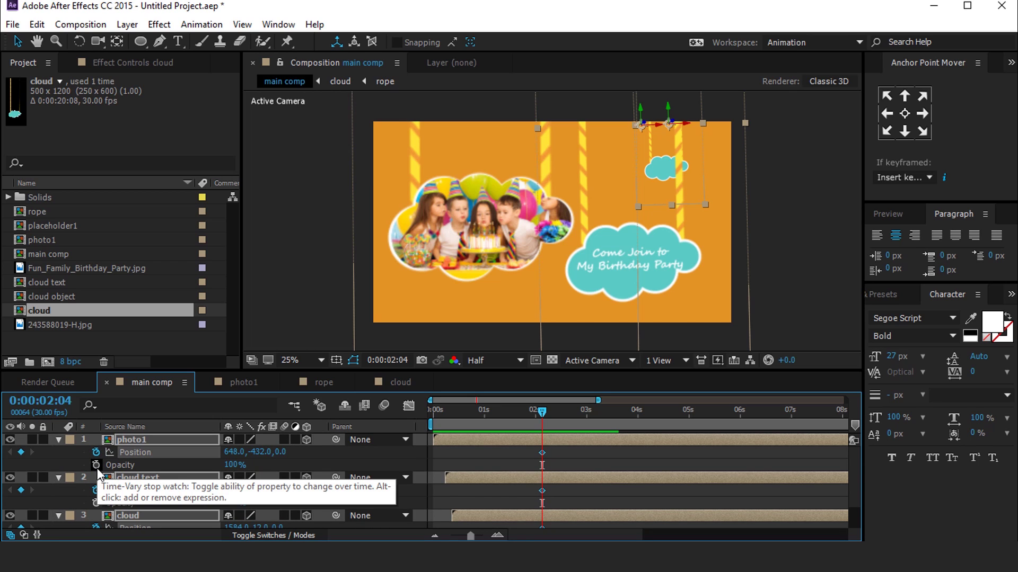
{"action": "left_click", "coordinate": [96, 465]}
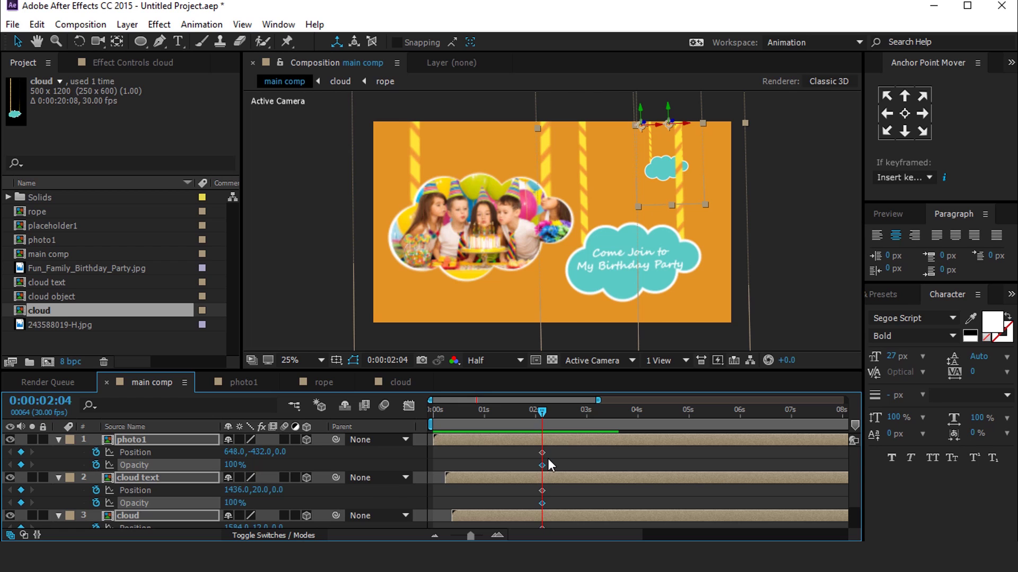
- At 0:00:03:03, set Z Position to 804 and Opacity to 0% on the photo1, cloud text and cloud layers
{"action": "left_click_drag", "start_coordinate": [542, 411], "coordinate": [590, 412]}
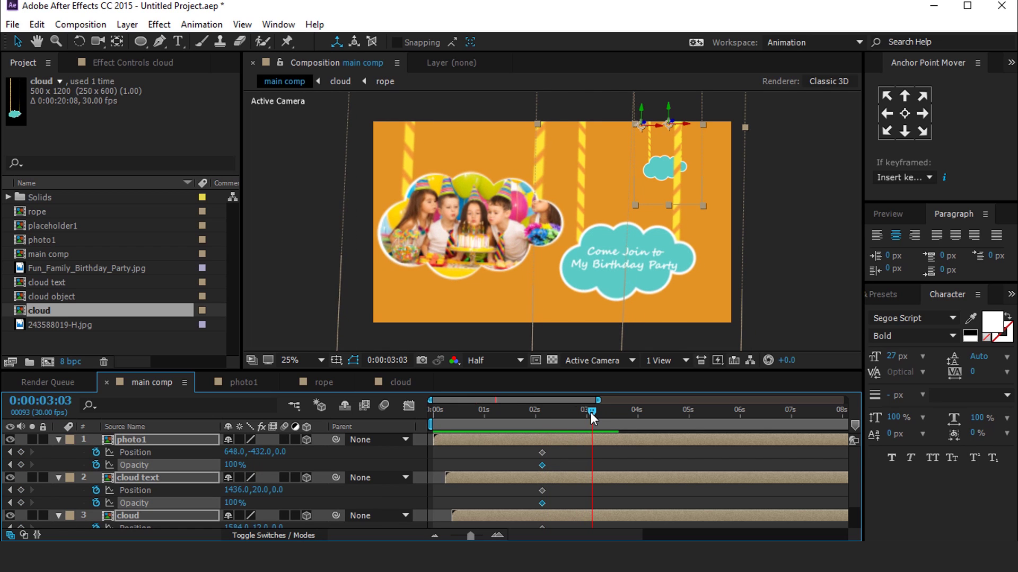
{"action": "left_click_drag", "start_coordinate": [278, 452], "coordinate": [871, 447]}
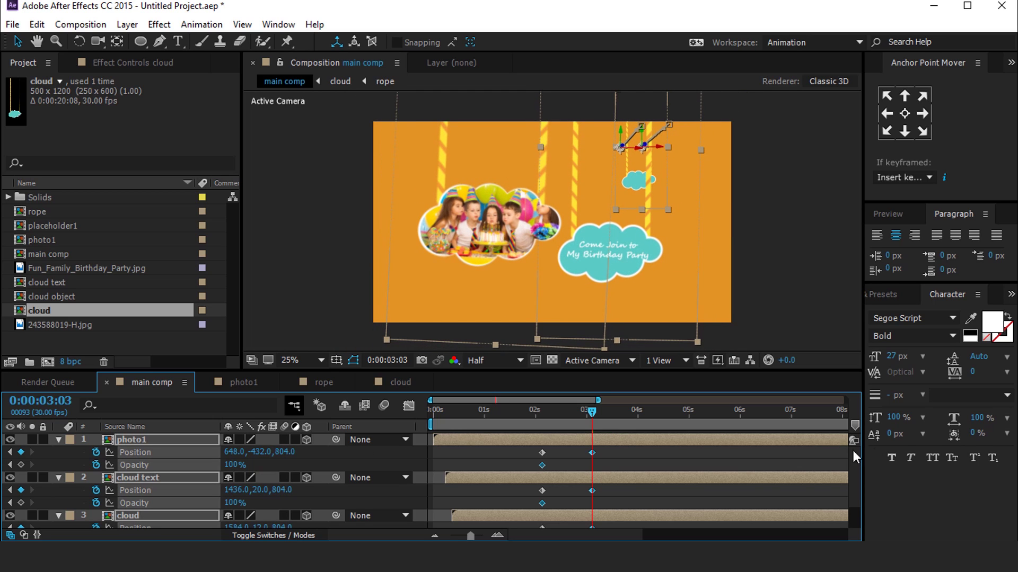
{"action": "left_click", "coordinate": [236, 464]}
{"action": "type", "text": "0"}
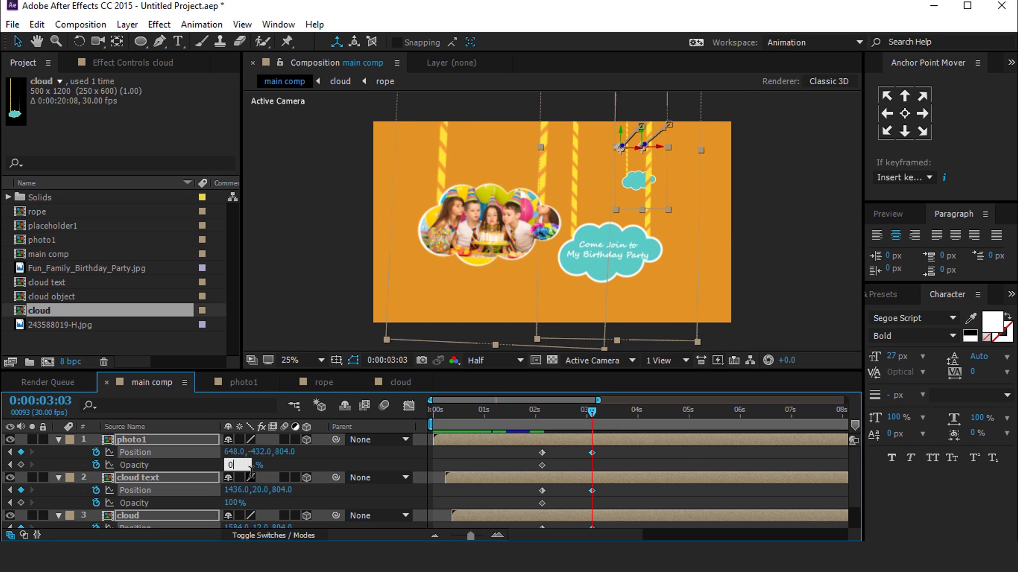
{"action": "key", "text": "Return"}
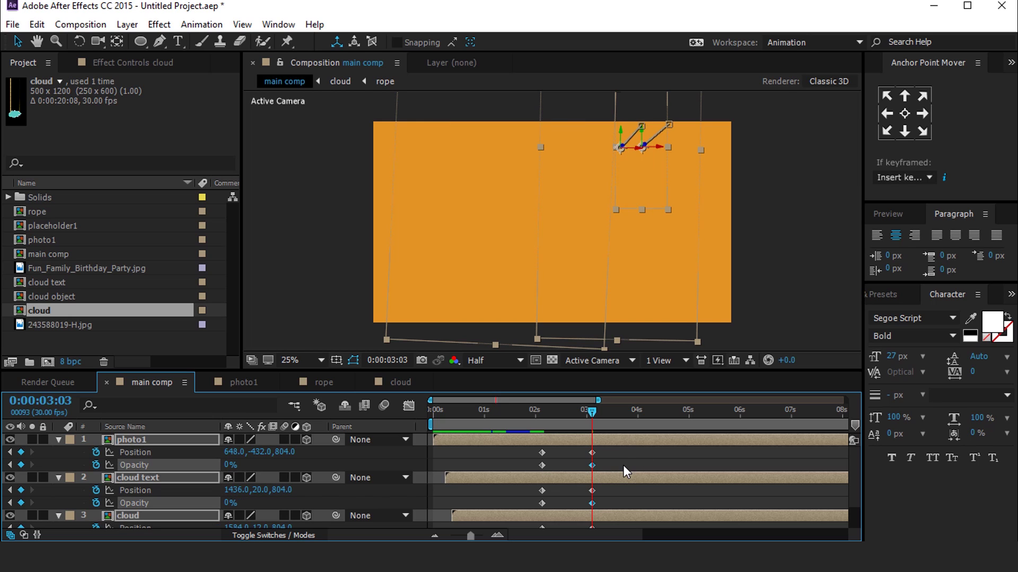
- Delay the first Opacity keyframes of the hanging layers by about 7 frames and check the fade-out
{"action": "left_click", "coordinate": [641, 463]}
{"action": "left_click_drag", "start_coordinate": [542, 465], "coordinate": [552, 466]}
{"action": "left_click_drag", "start_coordinate": [541, 503], "coordinate": [555, 509]}
{"action": "scroll", "coordinate": [551, 502], "scroll_direction": "down", "scroll_amount": 2}
{"action": "left_click_drag", "start_coordinate": [538, 411], "coordinate": [564, 412]}
{"action": "scroll", "coordinate": [54, 447], "scroll_direction": "up", "scroll_amount": 2}
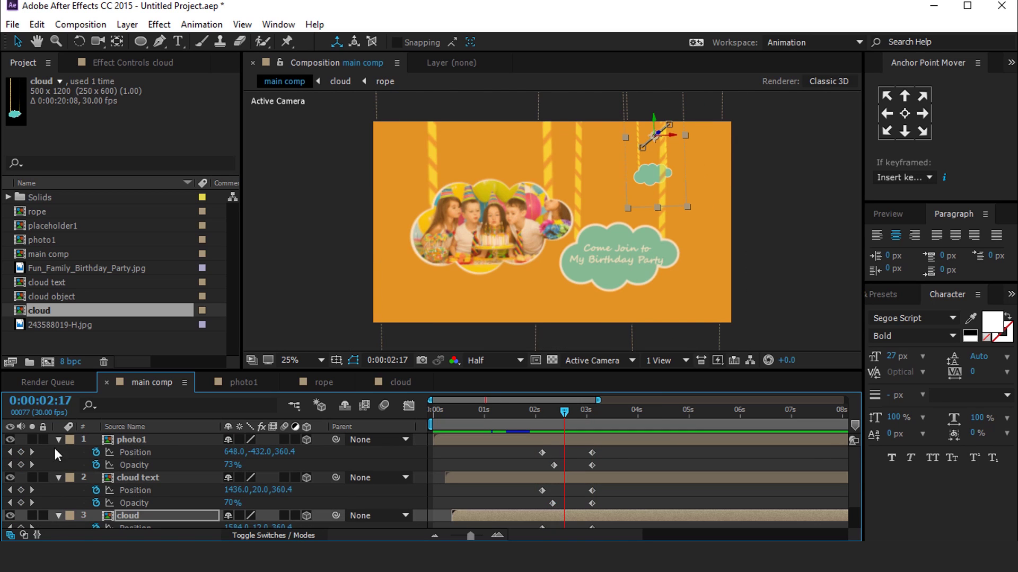
- Collapse the properties of the photo1, cloud text and cloud layers and duplicate the three layers together
{"action": "left_click", "coordinate": [59, 478]}
{"action": "left_click", "coordinate": [59, 490]}
{"action": "left_click", "coordinate": [59, 440]}
{"action": "left_click", "coordinate": [126, 519]}
{"action": "left_click", "coordinate": [147, 466]}
{"action": "left_click", "coordinate": [146, 443], "text": "shift"}
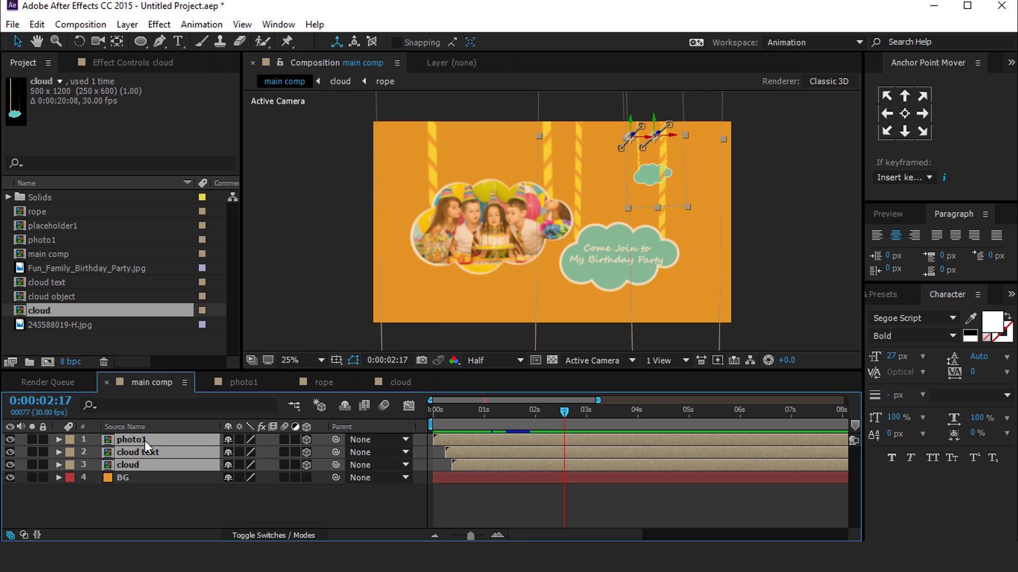
{"action": "key", "text": "ctrl+d"}
{"action": "mouse_move", "coordinate": [145, 447]}
{"action": "left_mouse_down"}
{"action": "mouse_move", "coordinate": [140, 459]}
{"action": "mouse_move", "coordinate": [145, 451]}
{"action": "left_mouse_up"}
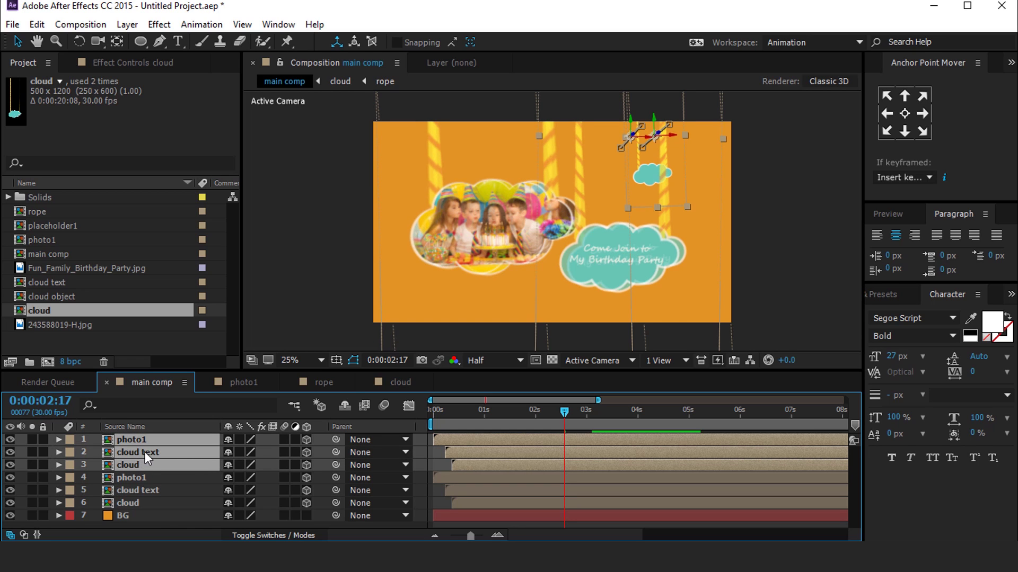
- Give the three duplicated layers a teal label and shift them so the photo copy starts at about 0:00:02:10
{"action": "left_click", "coordinate": [68, 454]}
{"action": "left_click", "coordinate": [97, 417]}
{"action": "left_click_drag", "start_coordinate": [483, 464], "coordinate": [574, 472]}
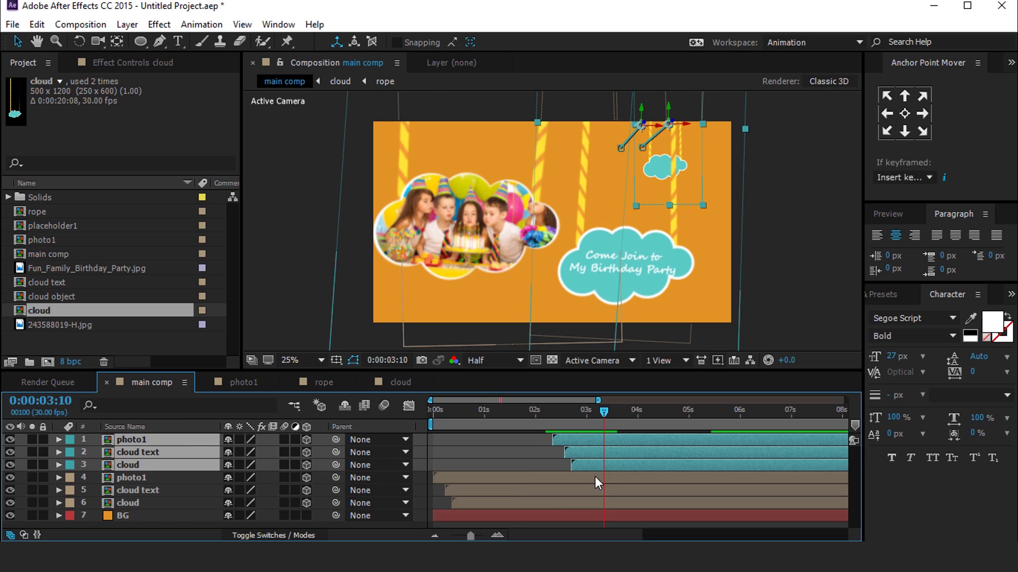
- Duplicate the photo1 composition as photo2 and use it to replace the source of the teal photo1 layer
{"action": "left_click", "coordinate": [594, 477]}
{"action": "left_click", "coordinate": [597, 440]}
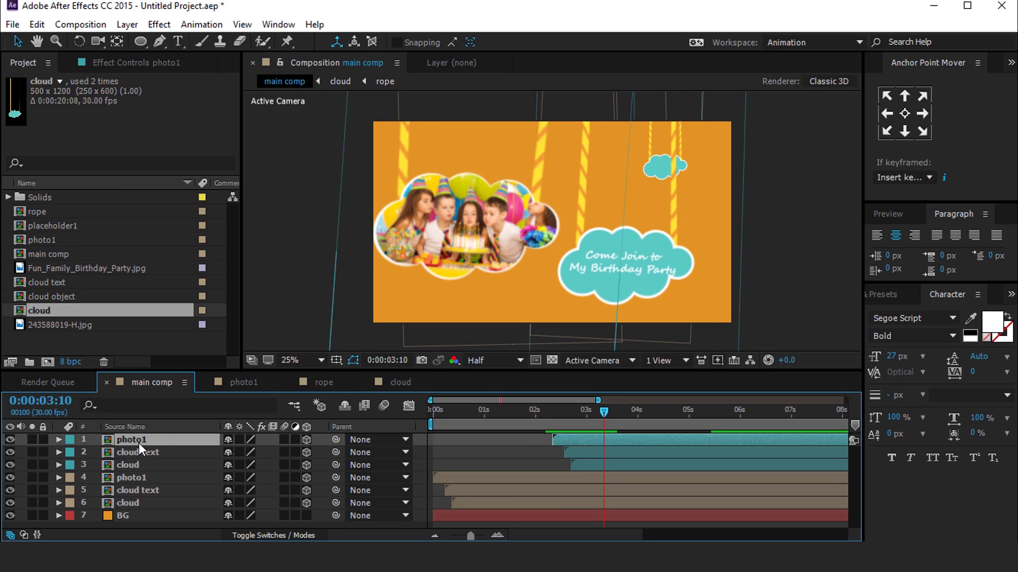
{"action": "left_click", "coordinate": [42, 240]}
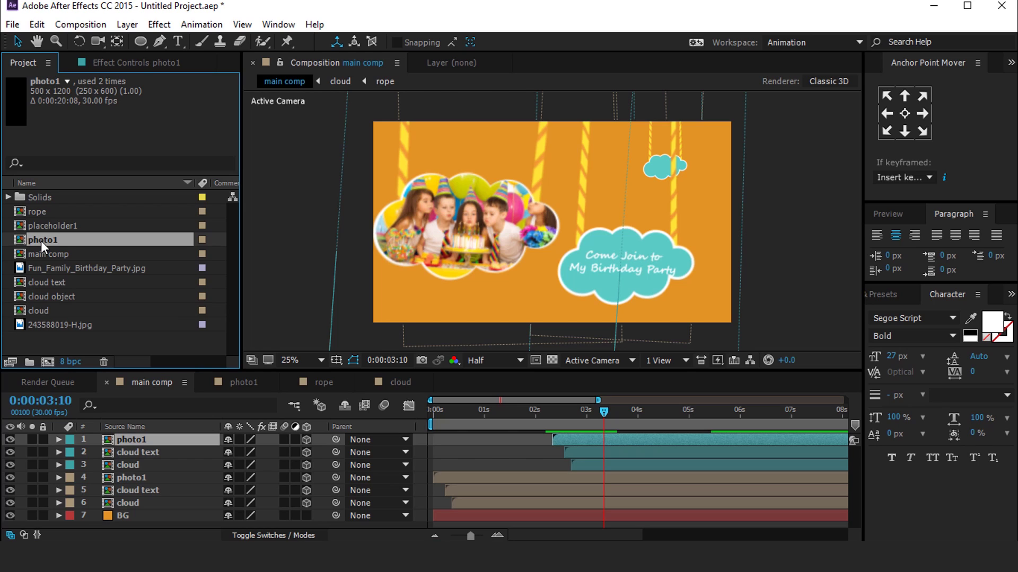
{"action": "key", "text": "ctrl+d"}
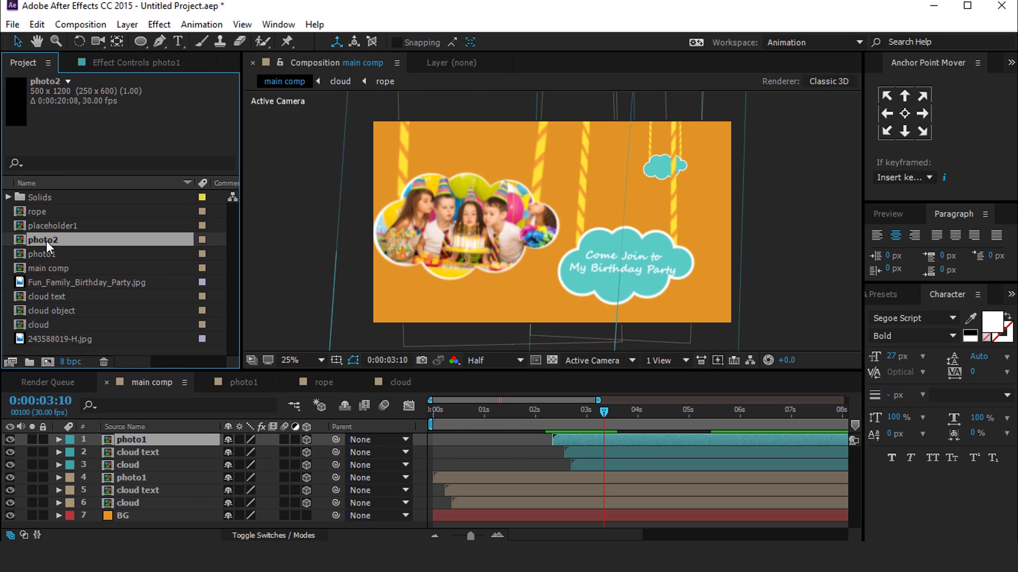
{"action": "left_click_drag", "start_coordinate": [43, 240], "coordinate": [132, 444]}
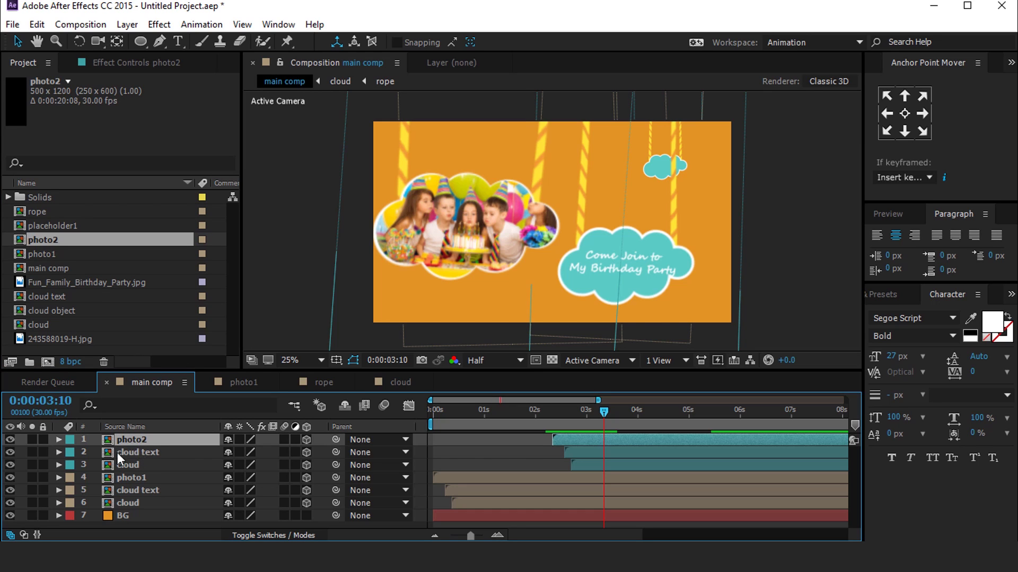
- Duplicate the cloud text composition as cloud text 2 and swap it into the teal cloud text layer
{"action": "left_click", "coordinate": [116, 452]}
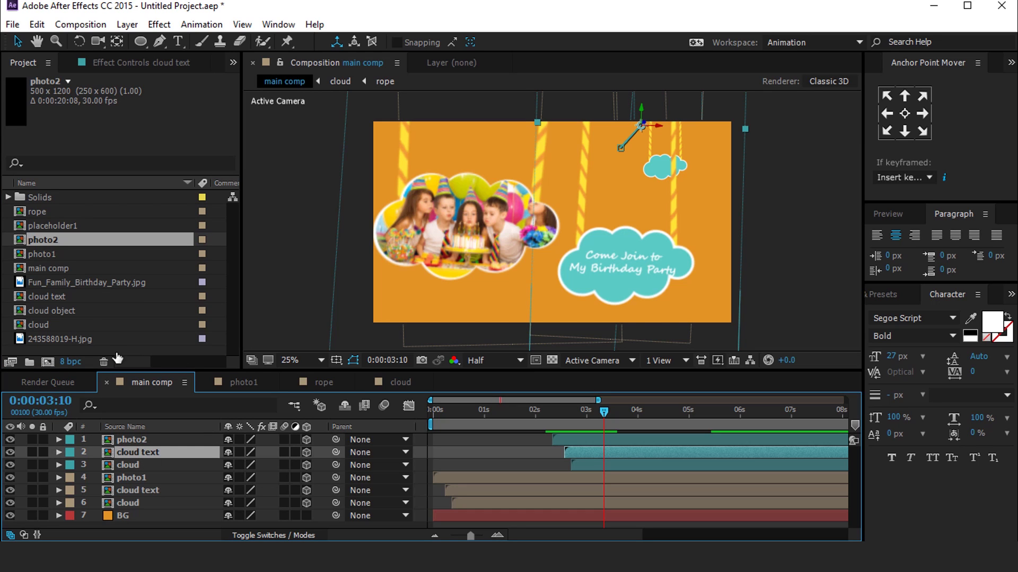
{"action": "left_click", "coordinate": [65, 300]}
{"action": "key", "text": "ctrl+d"}
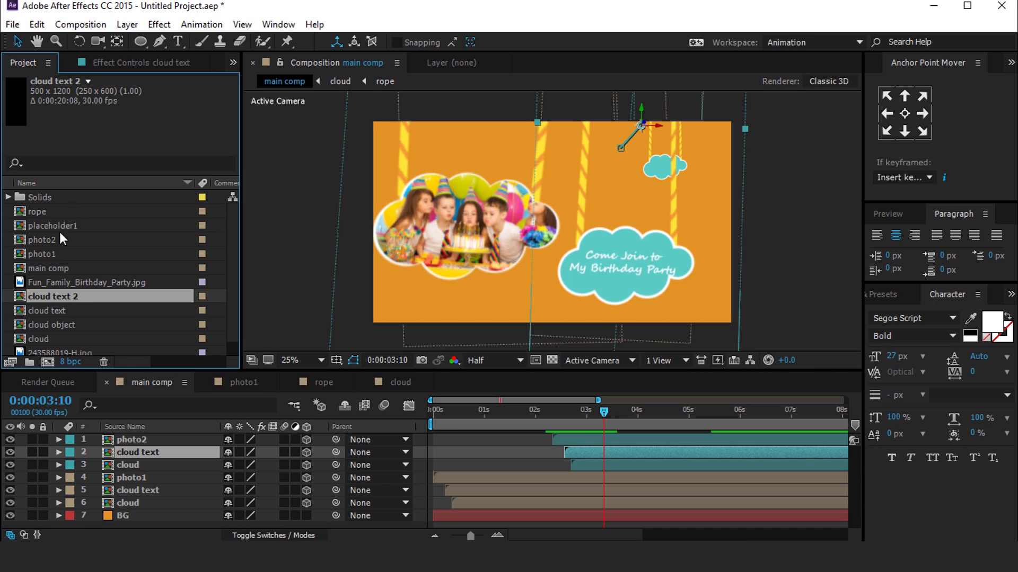
{"action": "left_click_drag", "start_coordinate": [70, 297], "coordinate": [143, 453]}
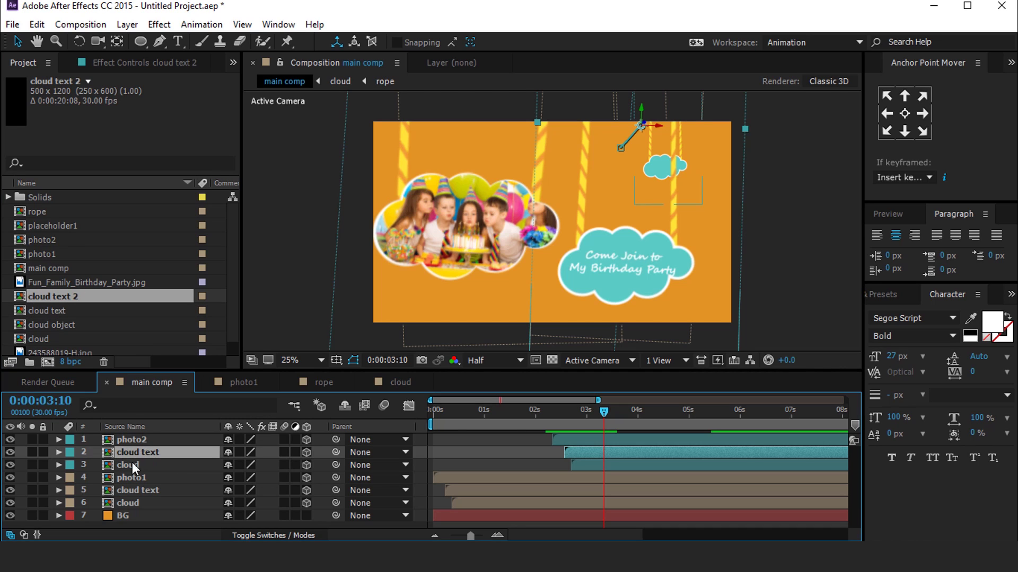
- Duplicate the cloud composition as cloud 2 and swap it into the teal cloud layer
{"action": "left_click", "coordinate": [132, 466]}
{"action": "left_click", "coordinate": [48, 340]}
{"action": "key", "text": "ctrl+d"}
{"action": "left_click_drag", "start_coordinate": [48, 339], "coordinate": [139, 466]}
- Inside photo2, replace the placeholder1 layer's source with a duplicate composition named placeholder2
{"action": "double_click", "coordinate": [141, 442]}
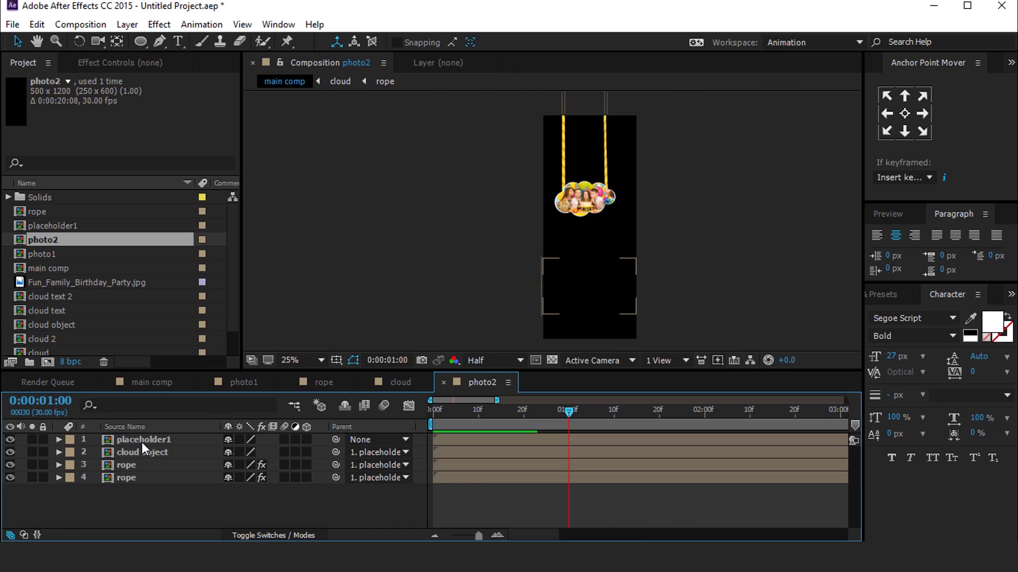
{"action": "left_click", "coordinate": [163, 439]}
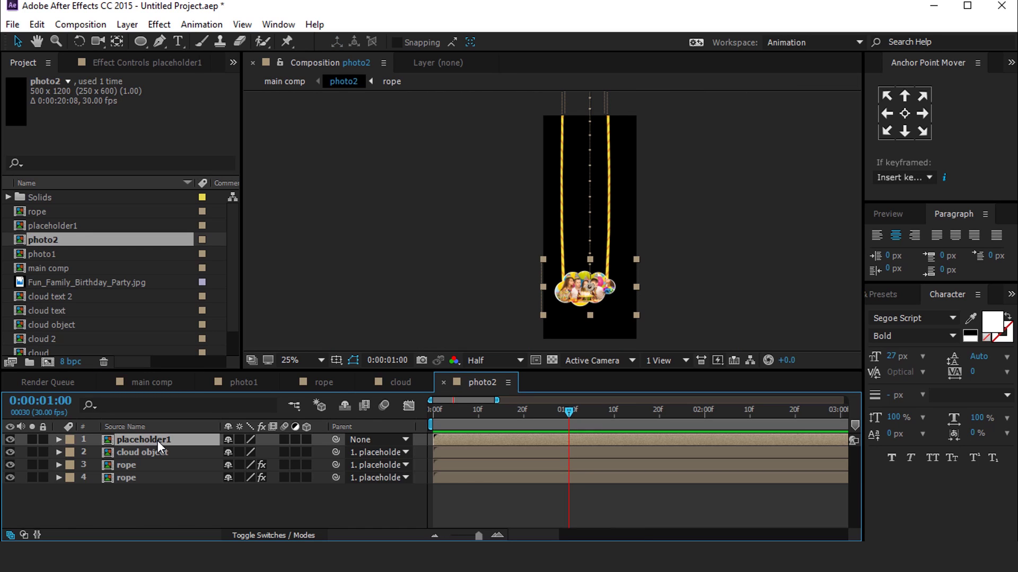
{"action": "left_click", "coordinate": [83, 235]}
{"action": "left_click", "coordinate": [48, 229]}
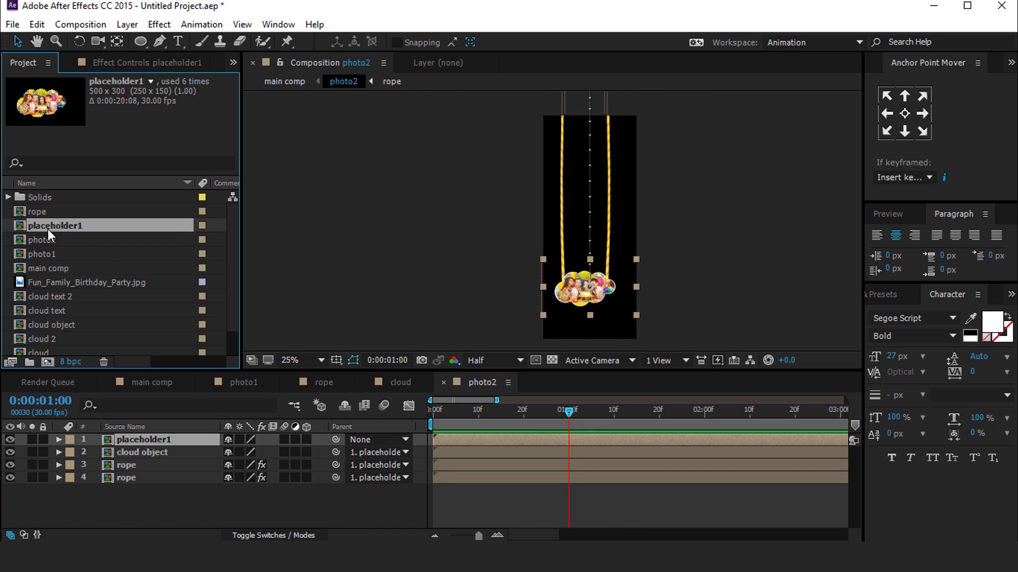
{"action": "key", "text": "ctrl+d"}
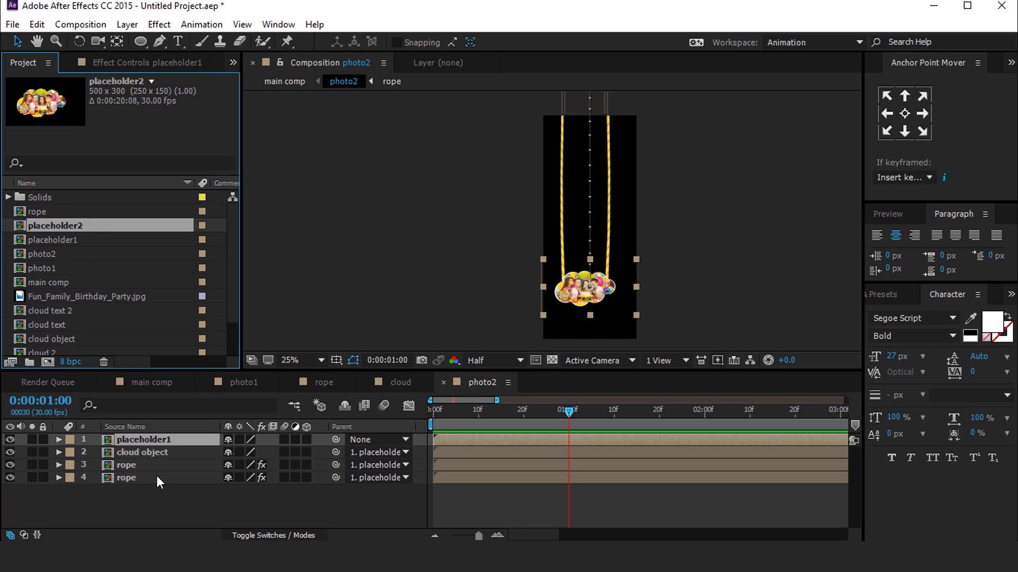
{"action": "left_click_drag", "start_coordinate": [80, 230], "coordinate": [163, 442]}
- Inside placeholder2, replace the 243588019-H.jpg layer's source with Fun_Family_Birthday_Party.jpg
{"action": "double_click", "coordinate": [170, 442]}
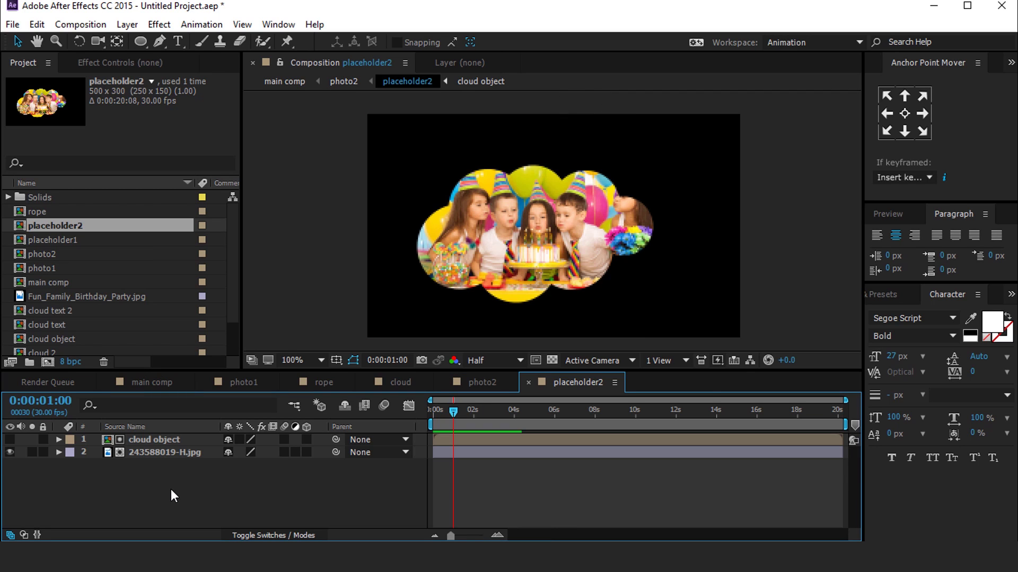
{"action": "left_click", "coordinate": [161, 453]}
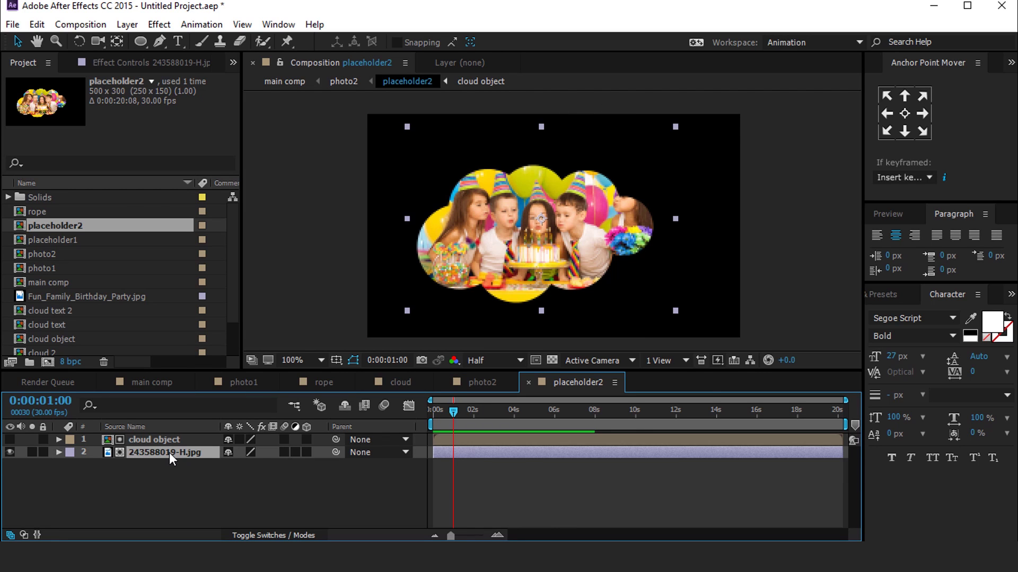
{"action": "left_click", "coordinate": [107, 297]}
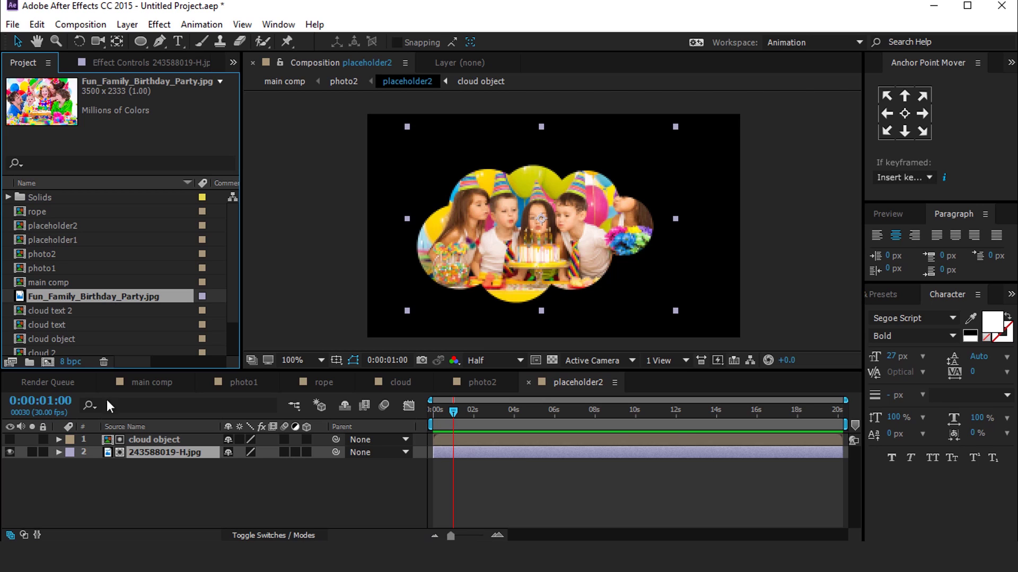
{"action": "left_click_drag", "start_coordinate": [94, 297], "coordinate": [163, 455]}
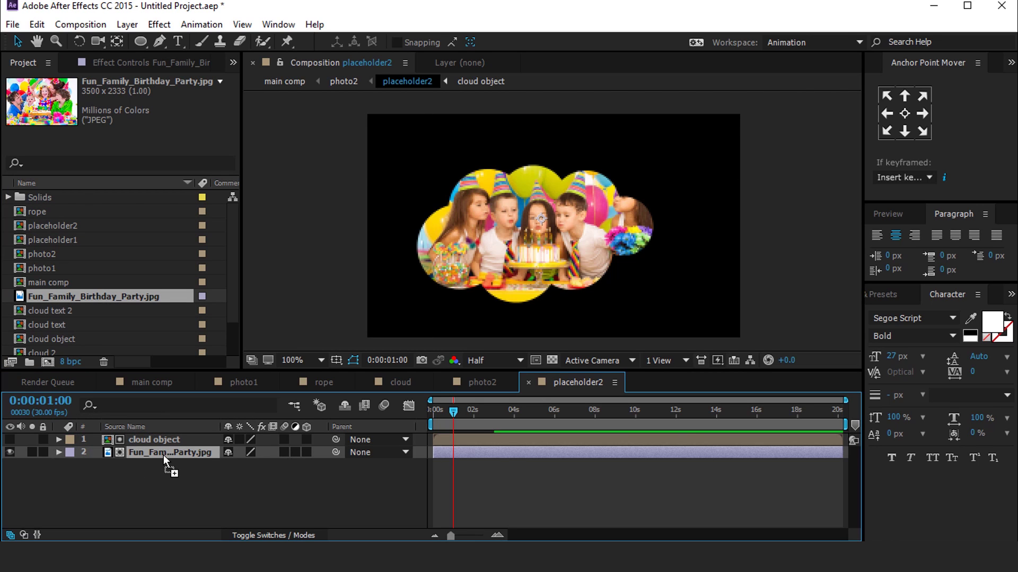
- Scale the family party photo to about 10.1% and position it to fill the cloud shape
{"action": "key", "text": "s"}
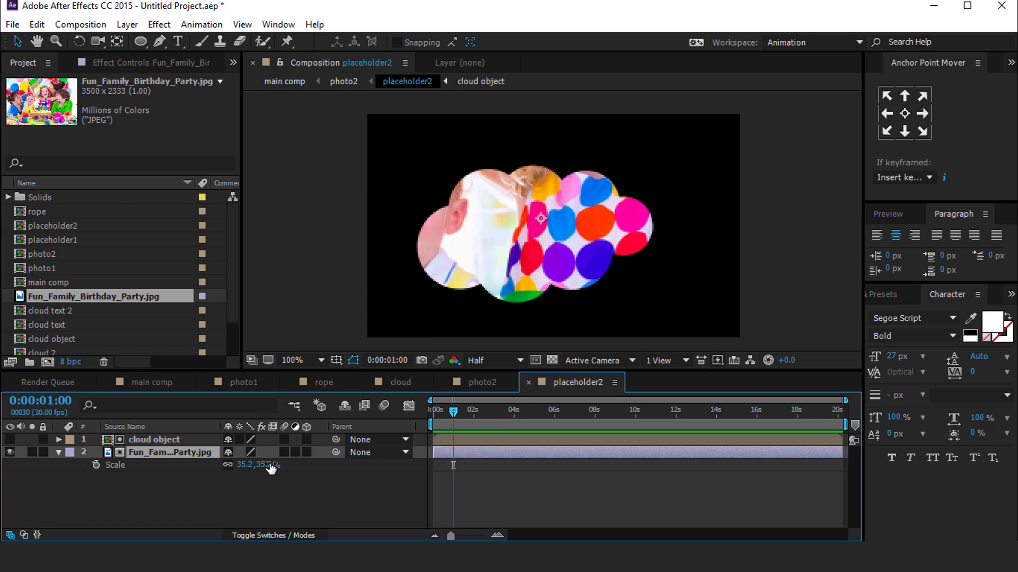
{"action": "left_click_drag", "start_coordinate": [270, 467], "coordinate": [259, 468]}
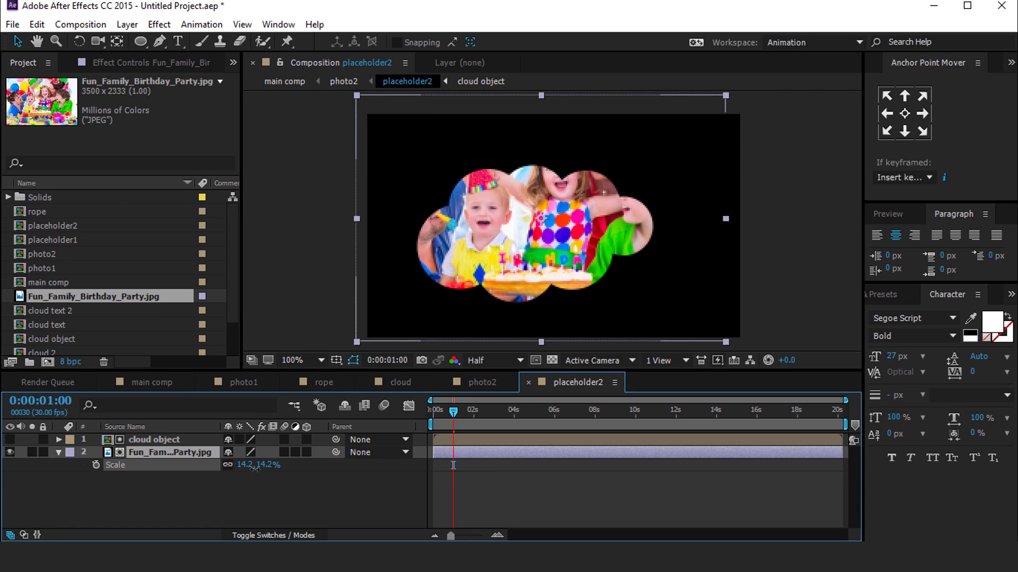
{"action": "left_click_drag", "start_coordinate": [725, 218], "coordinate": [673, 233]}
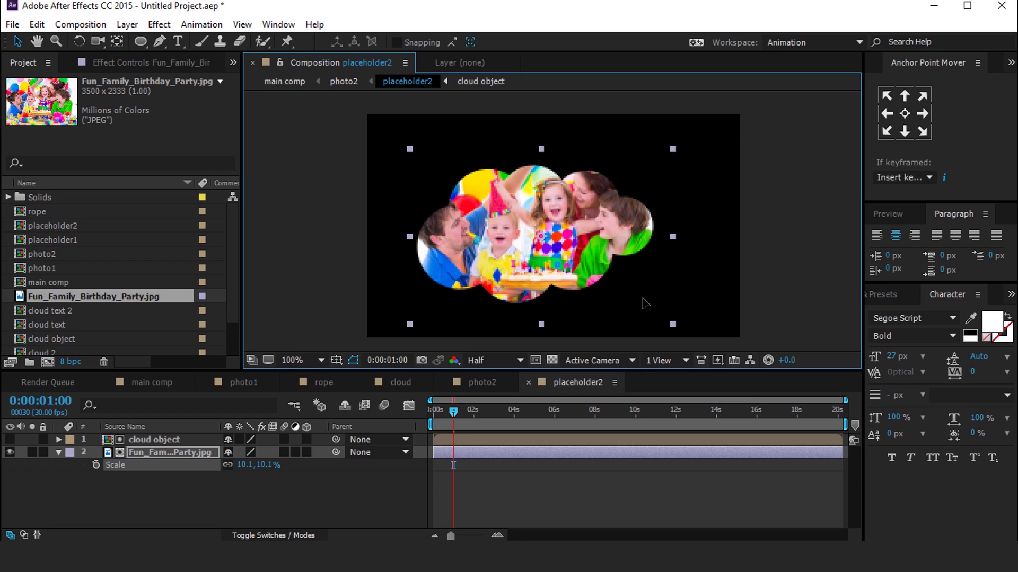
- Close the placeholder2, photo2, cloud, rope and photo1 compositions to return to main comp
{"action": "left_click", "coordinate": [529, 383]}
{"action": "left_click", "coordinate": [444, 383]}
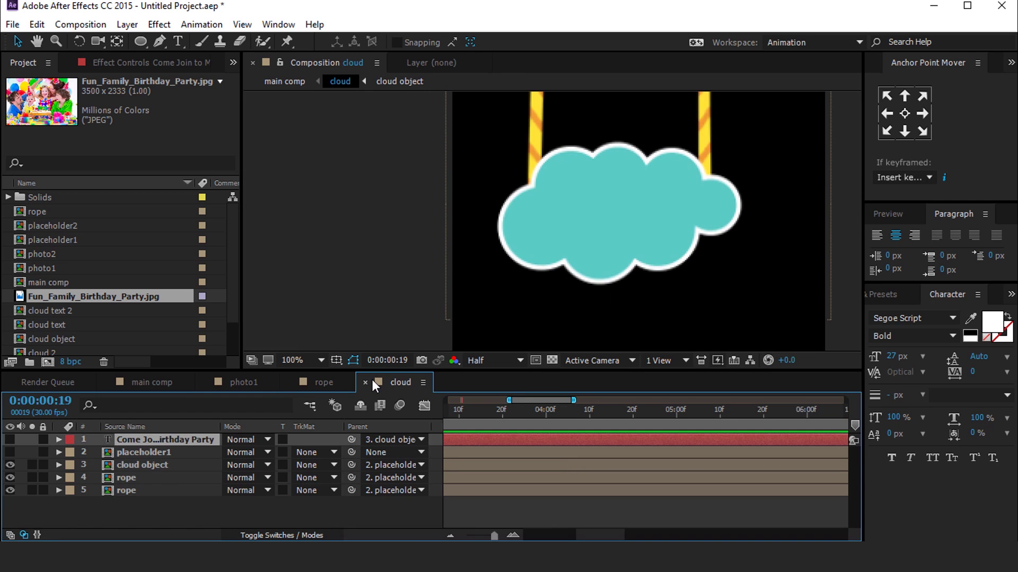
{"action": "left_click", "coordinate": [366, 383]}
{"action": "left_click", "coordinate": [290, 382]}
{"action": "left_click", "coordinate": [206, 382]}
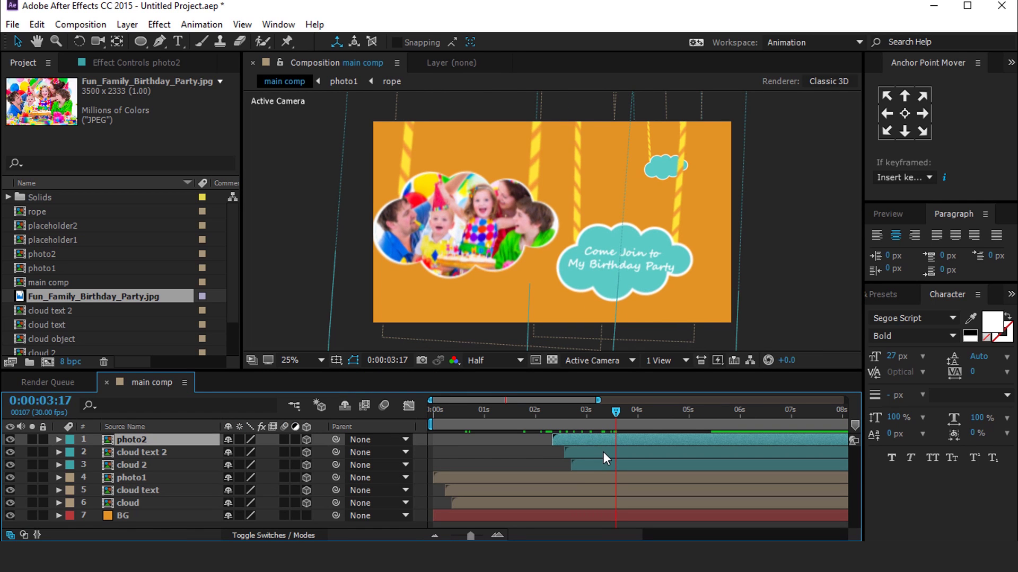
- Change the text in the cloud text 2 composition to "31 March 2019" and return to main comp
{"action": "double_click", "coordinate": [607, 452]}
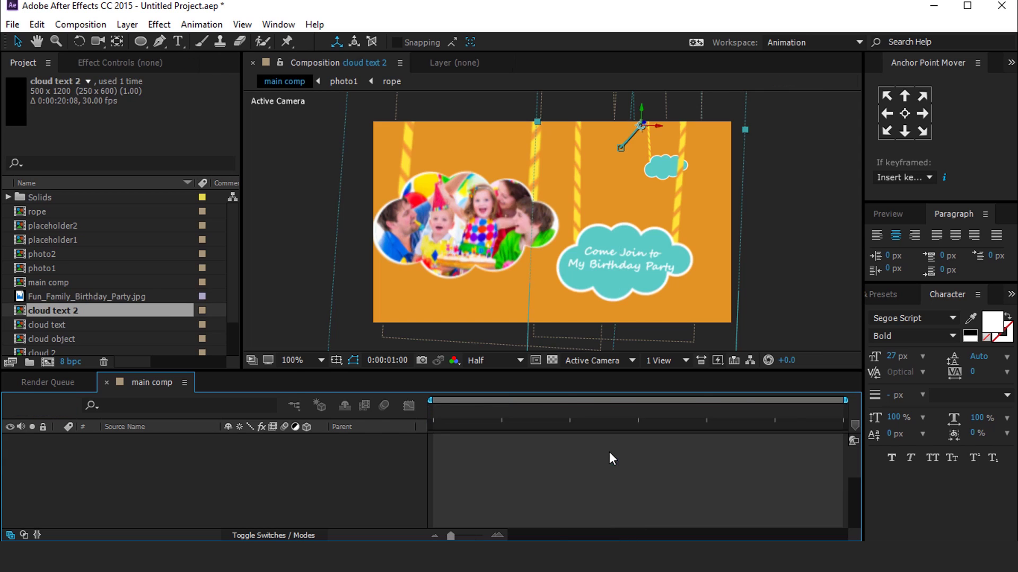
{"action": "left_click", "coordinate": [178, 442]}
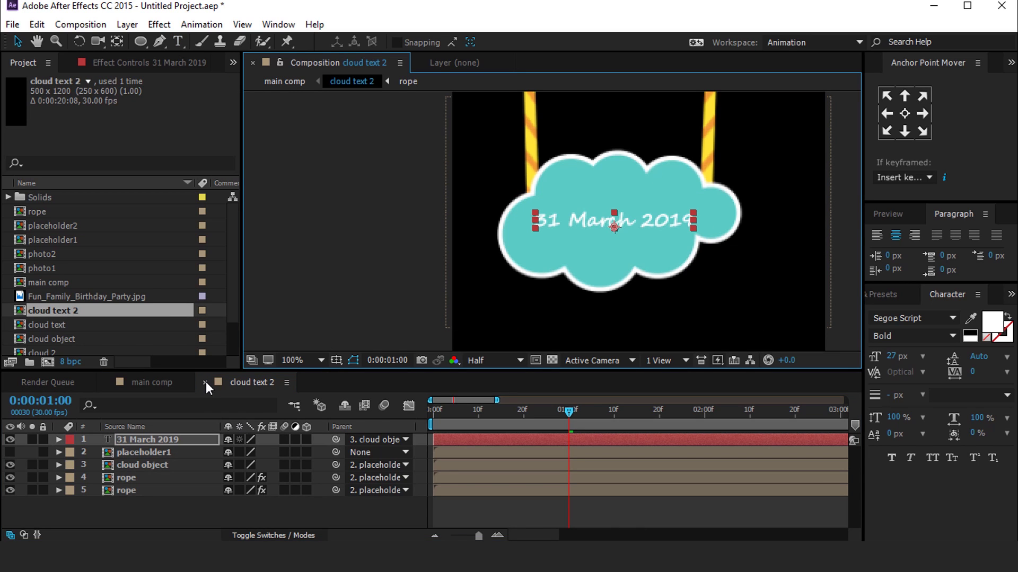
{"action": "left_click", "coordinate": [205, 382]}
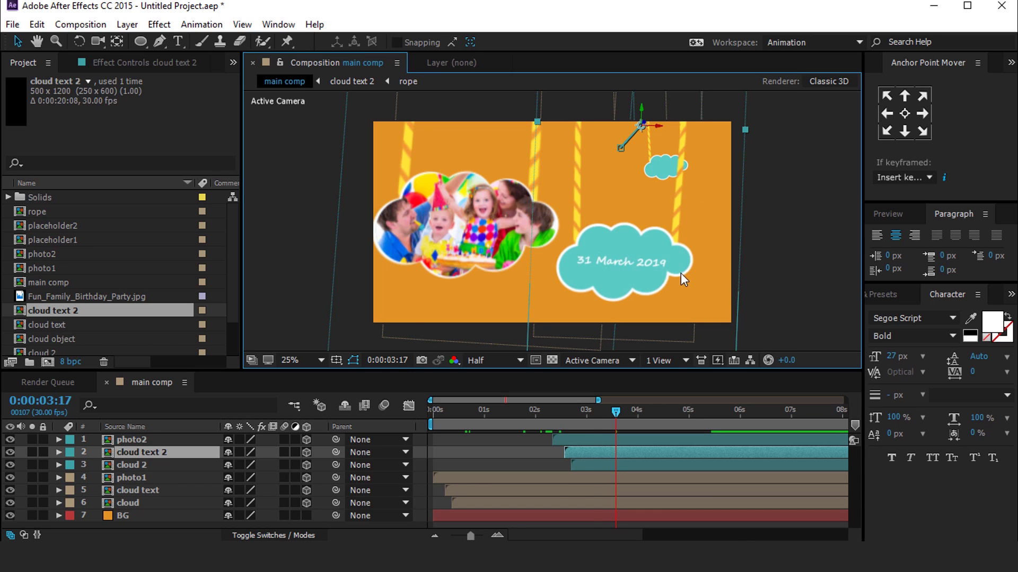
- Select both Position keyframes of the photo2 layer and move its path across the frame to about 1512, -255, 0
{"action": "scroll", "coordinate": [516, 212], "scroll_direction": "down", "scroll_amount": 1}
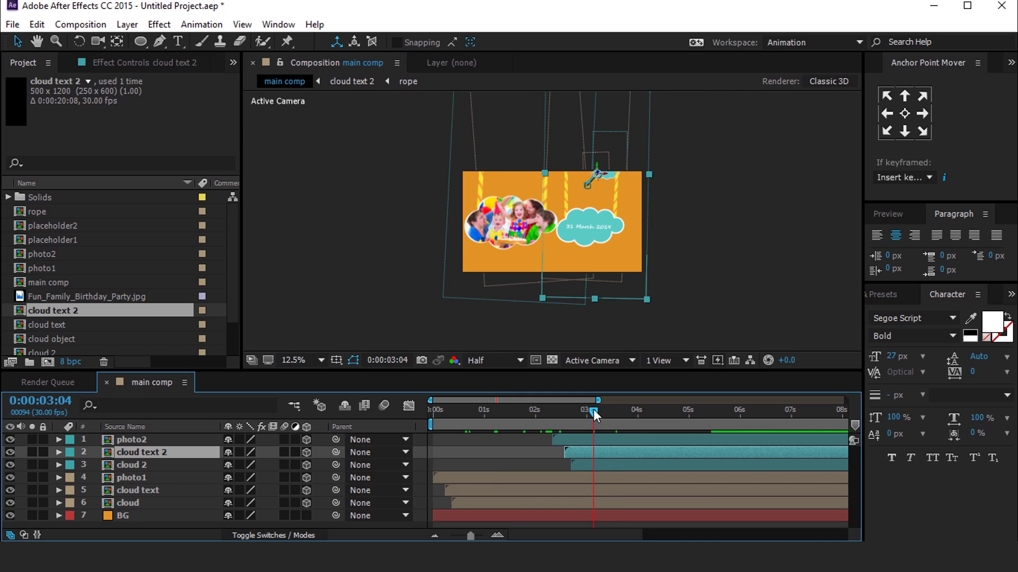
{"action": "left_click_drag", "start_coordinate": [592, 411], "coordinate": [613, 411]}
{"action": "left_click", "coordinate": [171, 441]}
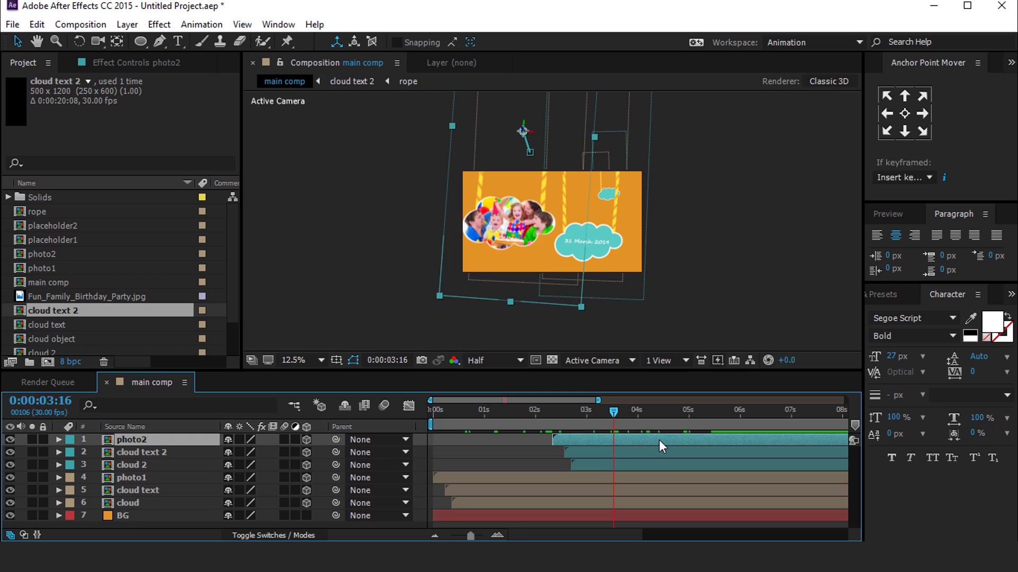
{"action": "key", "text": "u"}
{"action": "scroll", "coordinate": [719, 457], "scroll_direction": "up", "scroll_amount": 2, "text": "alt"}
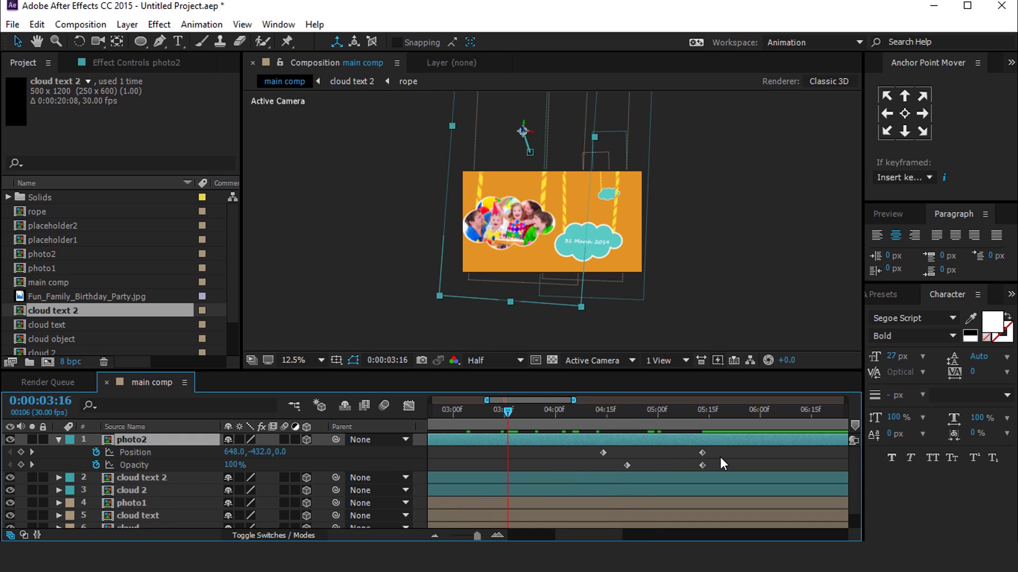
{"action": "left_click_drag", "start_coordinate": [731, 449], "coordinate": [574, 456]}
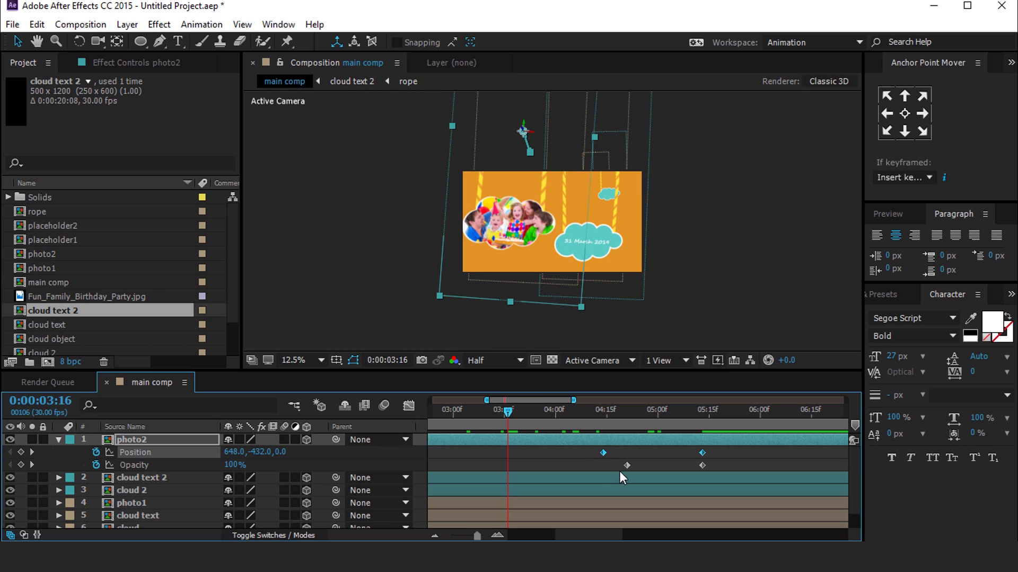
{"action": "left_click_drag", "start_coordinate": [532, 153], "coordinate": [590, 161]}
{"action": "left_click_drag", "start_coordinate": [592, 164], "coordinate": [593, 166]}
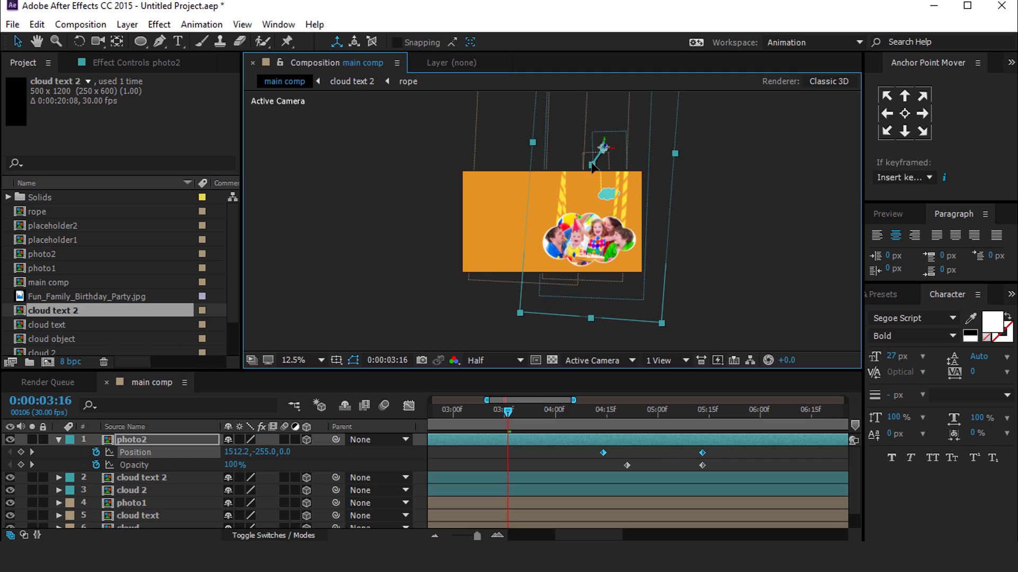
- Reveal the keyframes of the cloud text 2 layer and select its two Position keyframes
{"action": "left_click", "coordinate": [611, 479]}
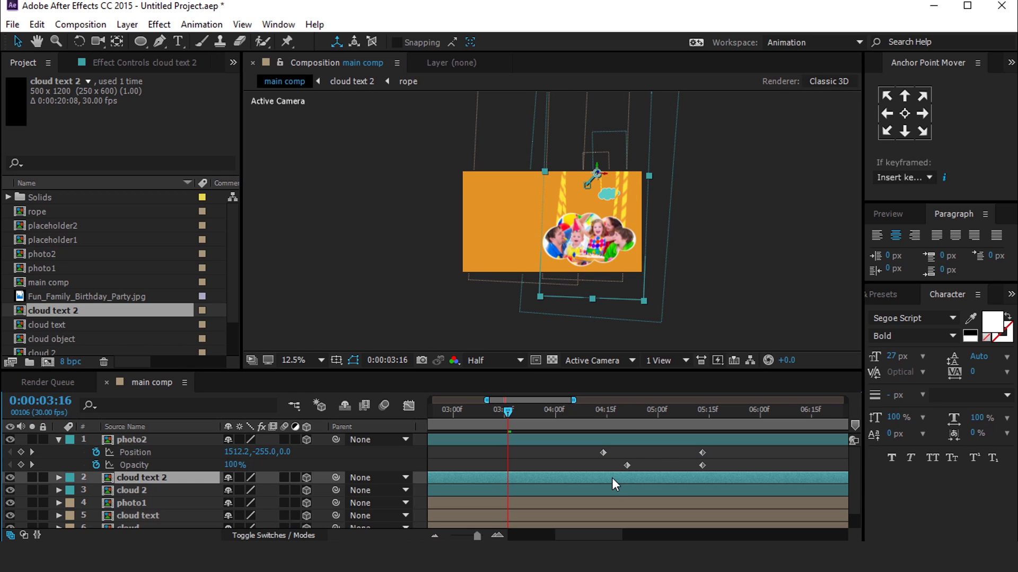
{"action": "key", "text": "u"}
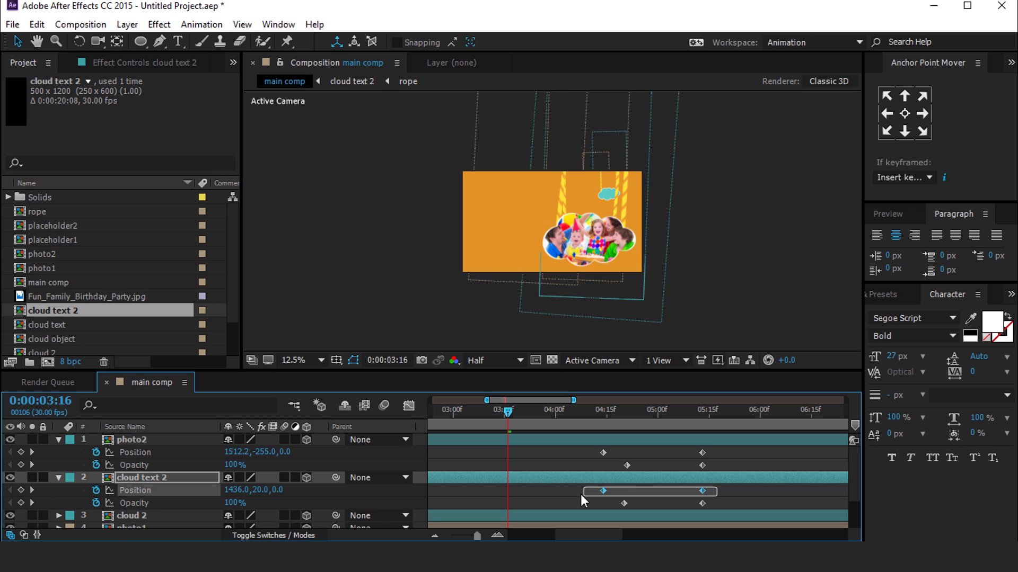